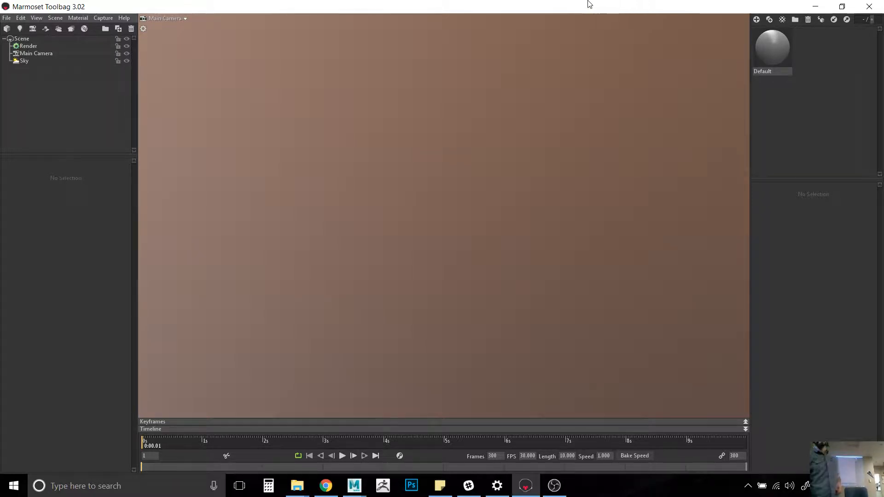
Step: Start importing a model and browse to the scenes folder inside Teacher_Projects
{"action": "left_click", "coordinate": [42, 51]}
{"action": "left_click", "coordinate": [42, 41]}
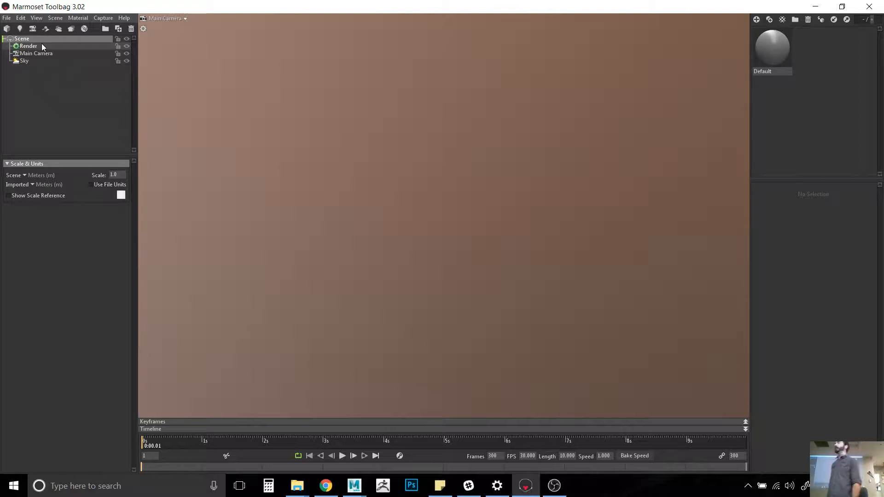
{"action": "left_click", "coordinate": [3, 31]}
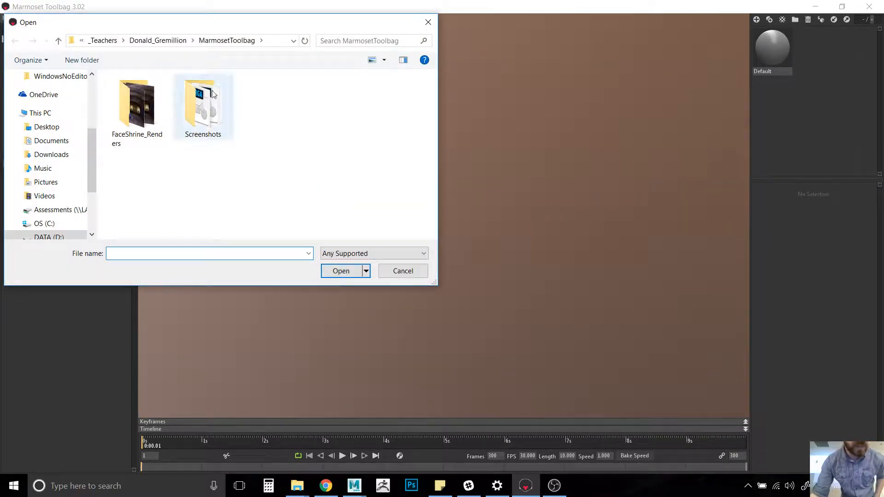
{"action": "left_click", "coordinate": [171, 44]}
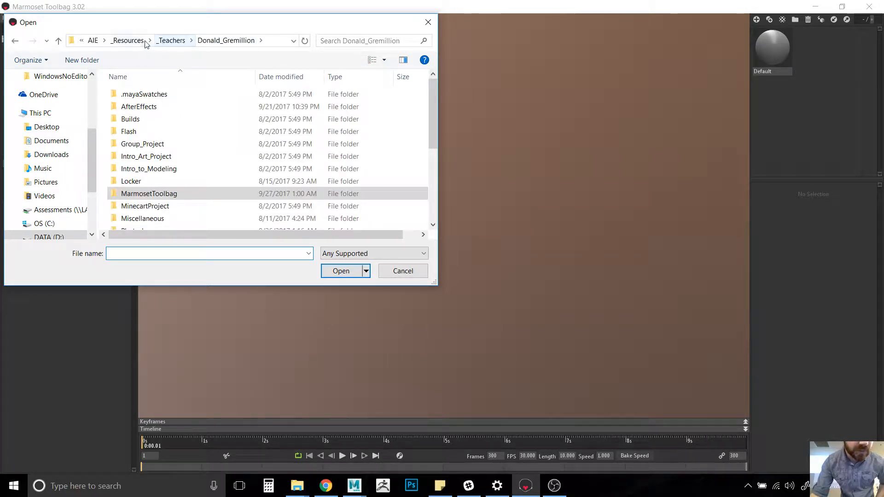
{"action": "left_click", "coordinate": [170, 41]}
{"action": "double_click", "coordinate": [158, 112]}
{"action": "scroll", "coordinate": [223, 189], "scroll_direction": "down", "scroll_amount": 5}
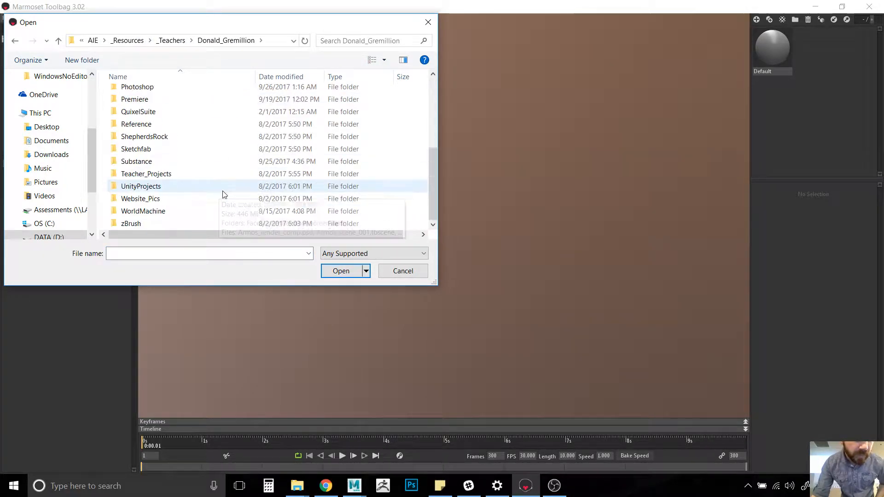
{"action": "double_click", "coordinate": [152, 175]}
{"action": "scroll", "coordinate": [154, 198], "scroll_direction": "down", "scroll_amount": 1}
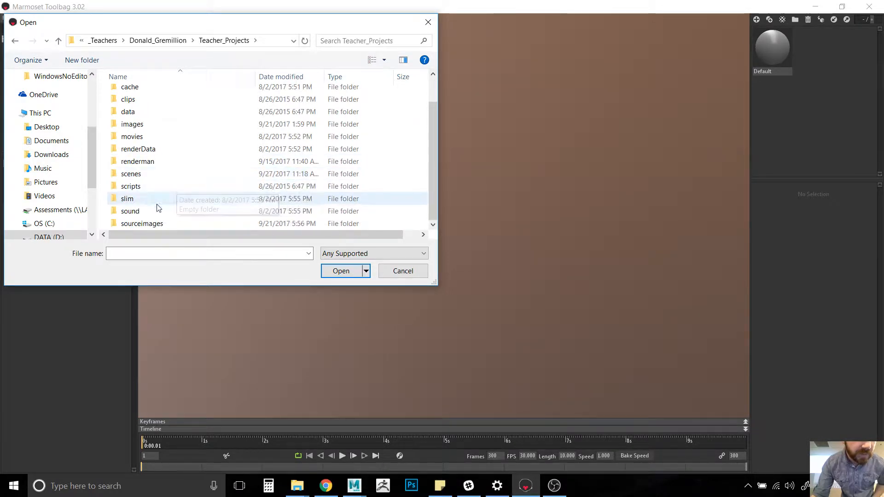
{"action": "double_click", "coordinate": [150, 176]}
Step: Import the ZeldaFaceStatueMesh.fbx model from the scenes folder
{"action": "left_click_drag", "start_coordinate": [433, 84], "coordinate": [427, 210]}
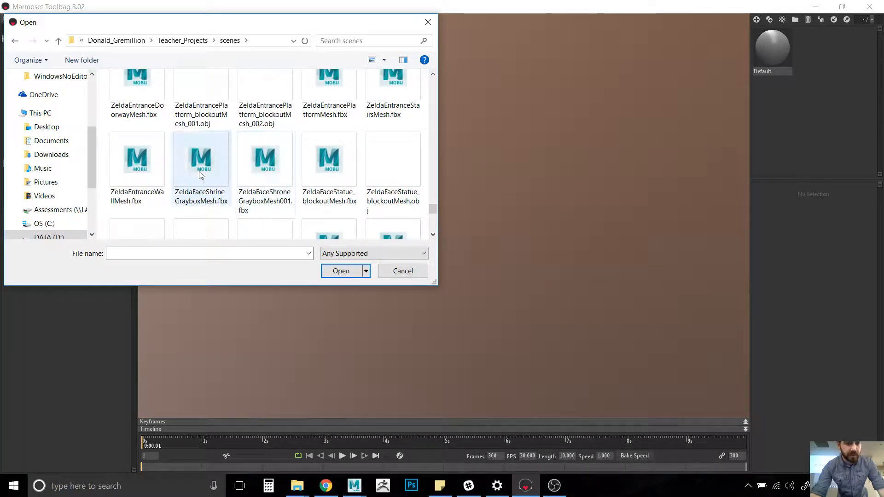
{"action": "left_click", "coordinate": [364, 169]}
{"action": "scroll", "coordinate": [363, 169], "scroll_direction": "down", "scroll_amount": 1}
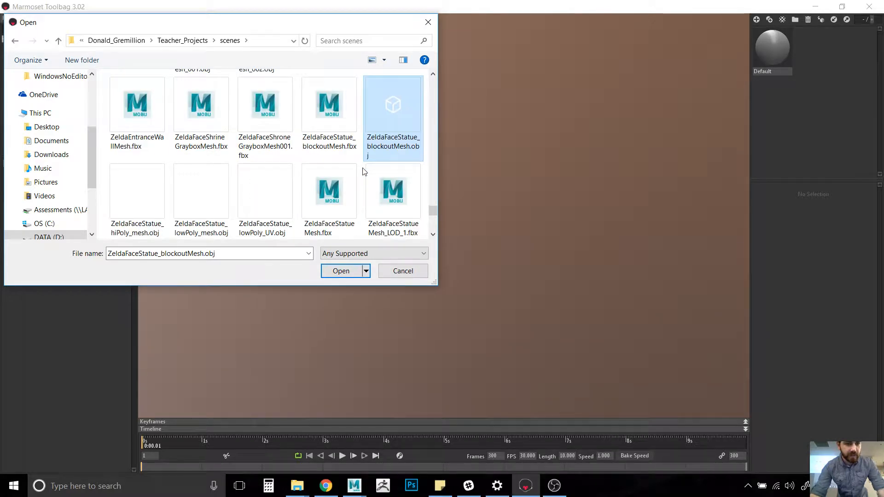
{"action": "double_click", "coordinate": [330, 191]}
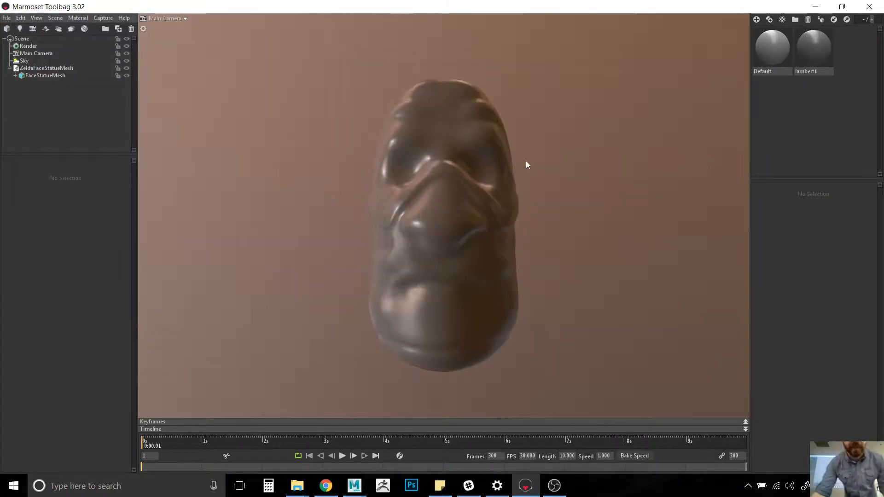
Step: Create a new material and name it FaceStatueMA
{"action": "left_click_drag", "start_coordinate": [503, 222], "coordinate": [542, 249]}
{"action": "left_click_drag", "start_coordinate": [525, 195], "coordinate": [553, 217]}
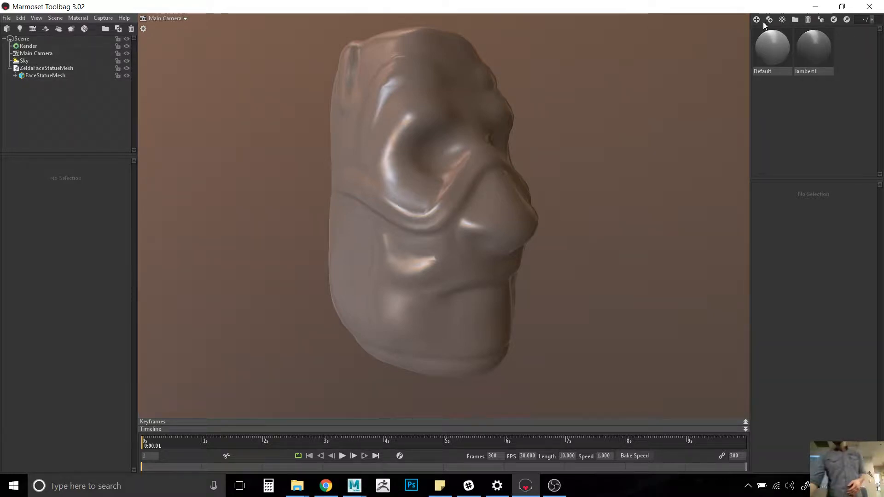
{"action": "left_click", "coordinate": [820, 61]}
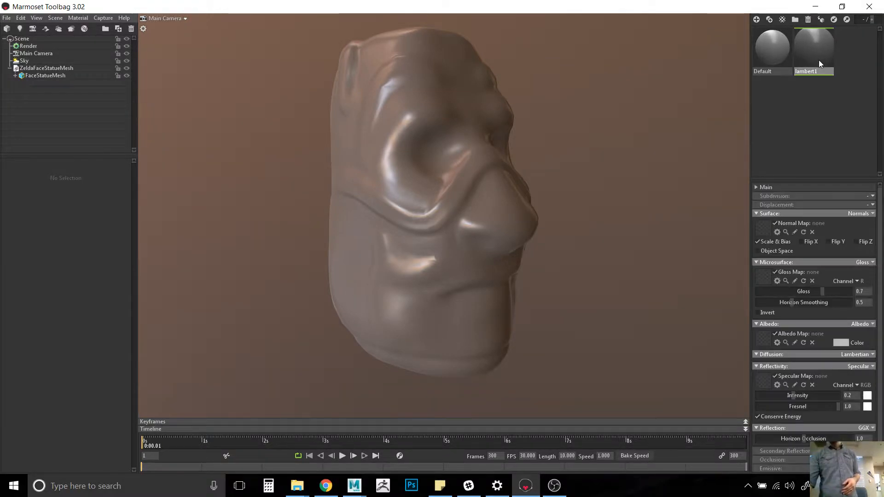
{"action": "left_click", "coordinate": [756, 55]}
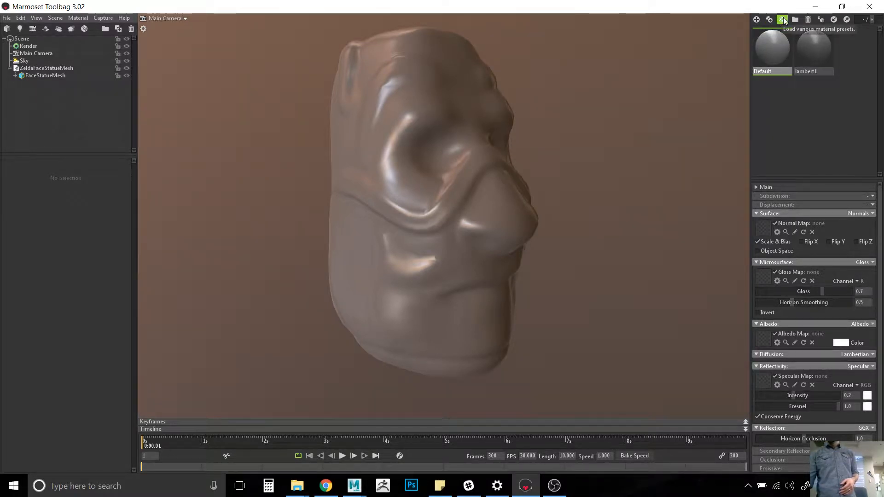
{"action": "left_click", "coordinate": [756, 20]}
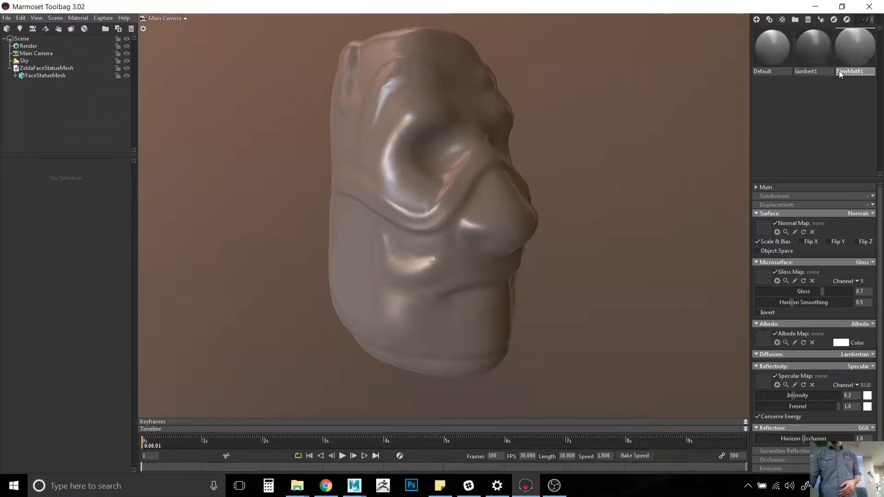
{"action": "double_click", "coordinate": [839, 71]}
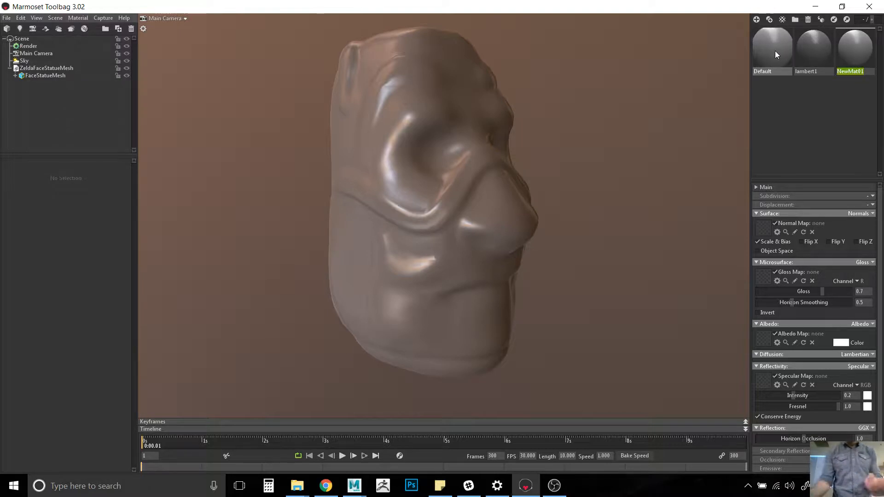
{"action": "type", "text": "Face"}
{"action": "key", "text": "Return"}
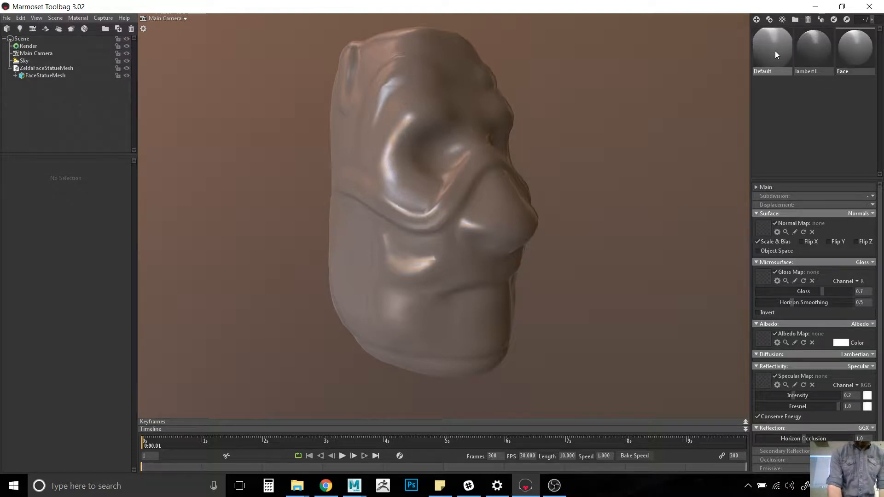
{"action": "type", "text": "Sta"}
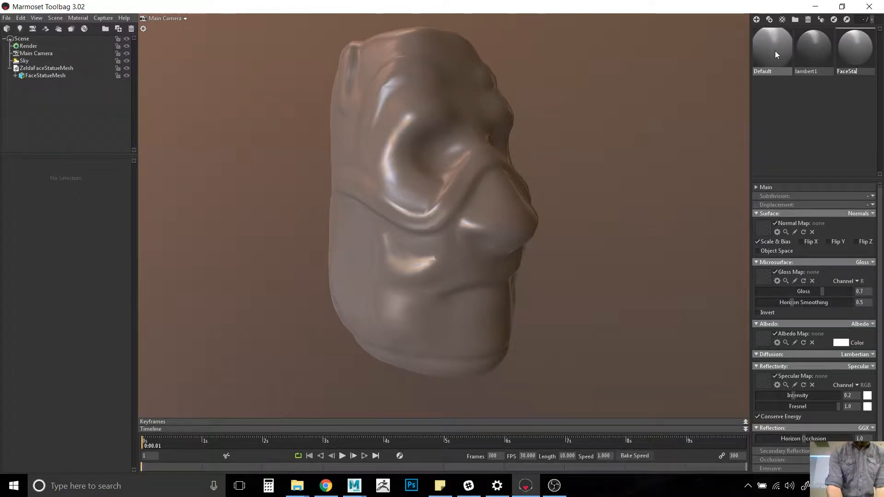
{"action": "type", "text": "tueMA"}
{"action": "key", "text": "Return"}
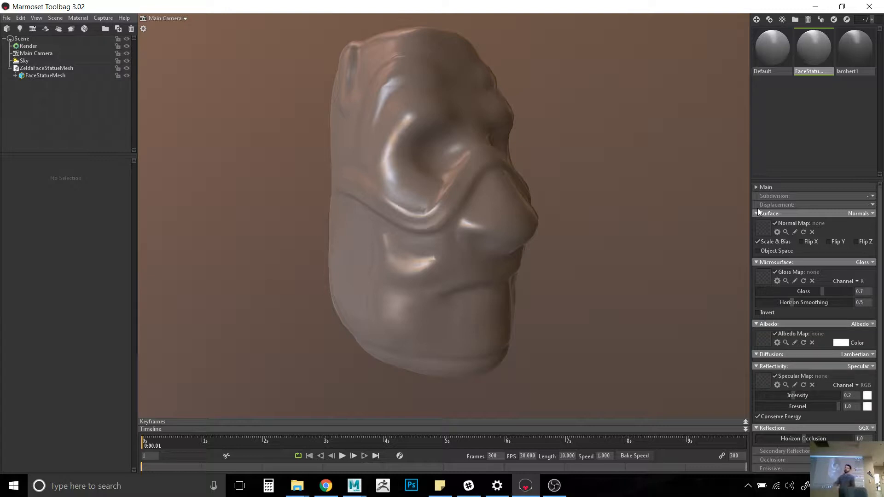
Step: Open the texture selection for the new material's normal map and browse to Substance > Painter > Textures > MarmosetToolbag
{"action": "key", "text": "ctrl+o"}
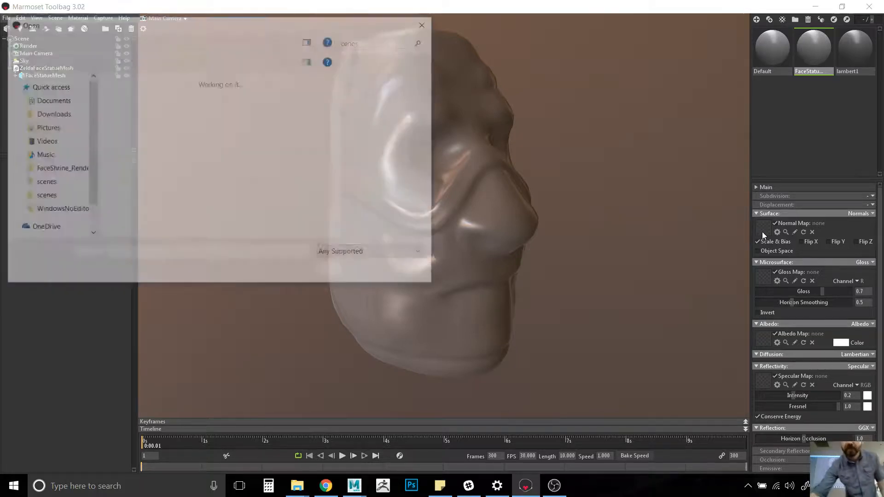
{"action": "left_click", "coordinate": [182, 42]}
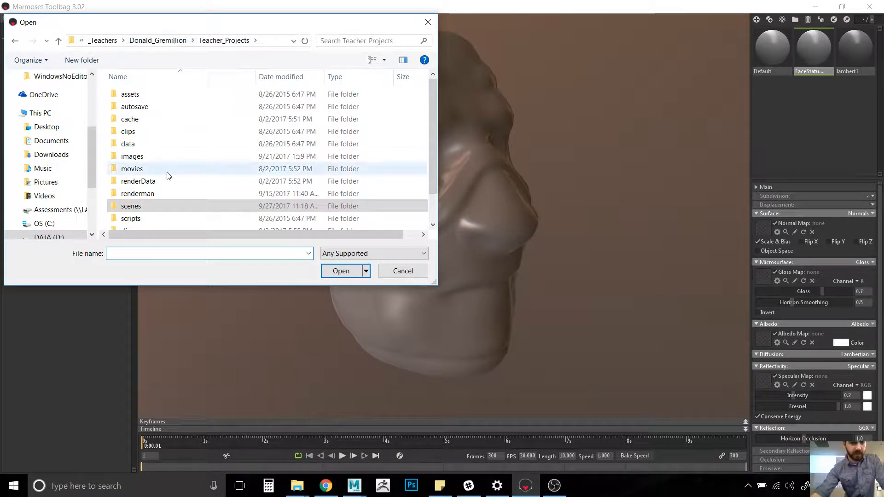
{"action": "left_click", "coordinate": [175, 41]}
{"action": "scroll", "coordinate": [215, 193], "scroll_direction": "down", "scroll_amount": 1}
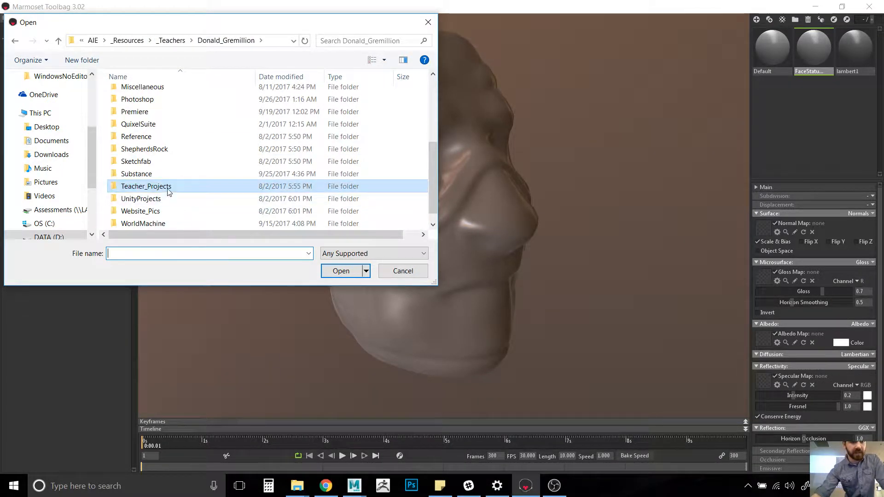
{"action": "double_click", "coordinate": [164, 175]}
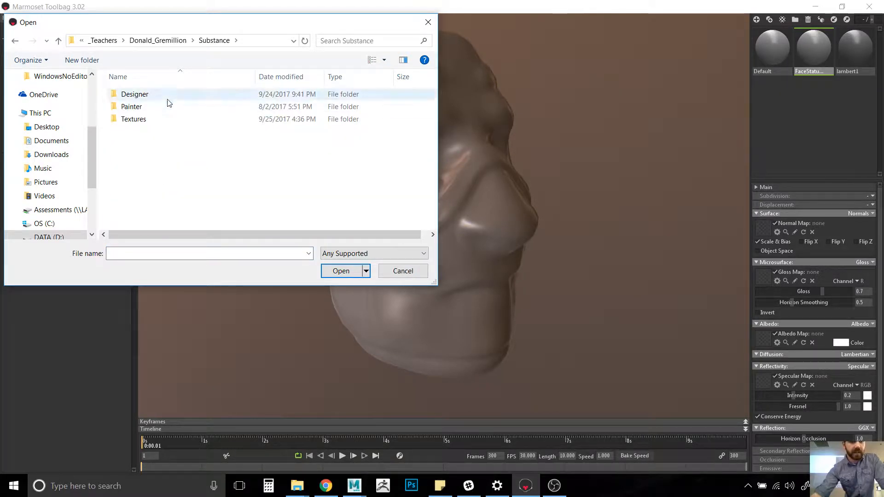
{"action": "double_click", "coordinate": [154, 106]}
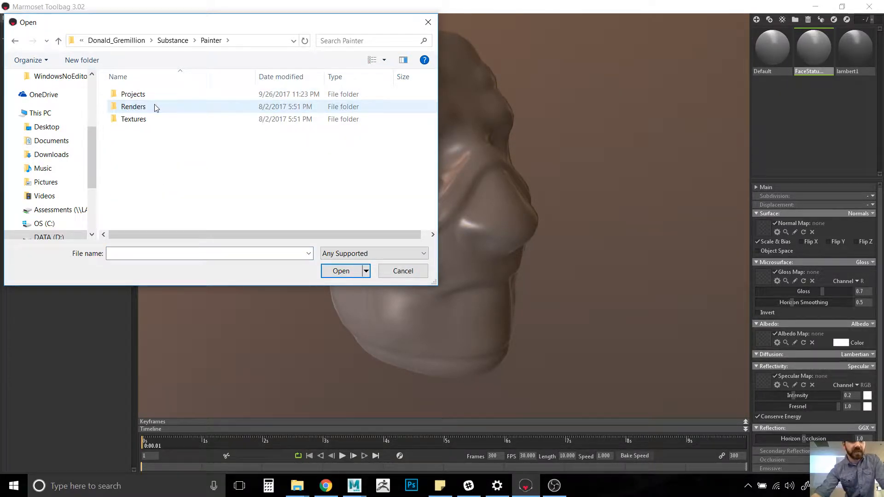
{"action": "double_click", "coordinate": [149, 119]}
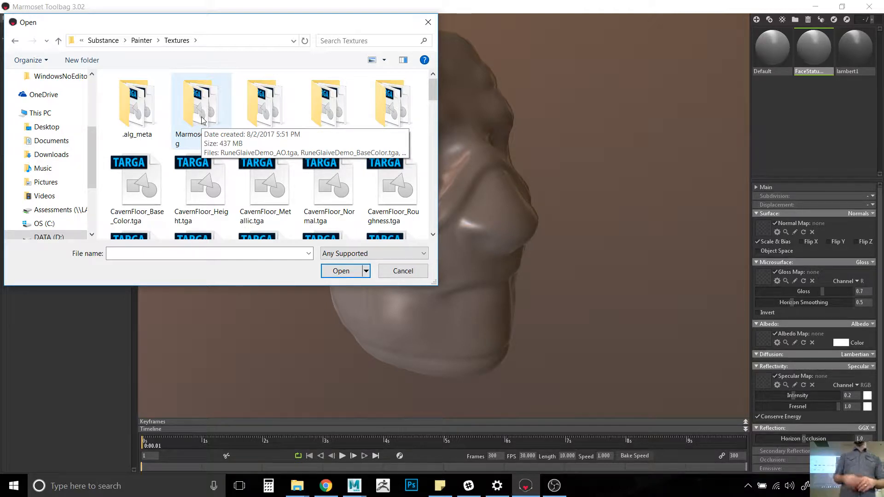
{"action": "double_click", "coordinate": [202, 118]}
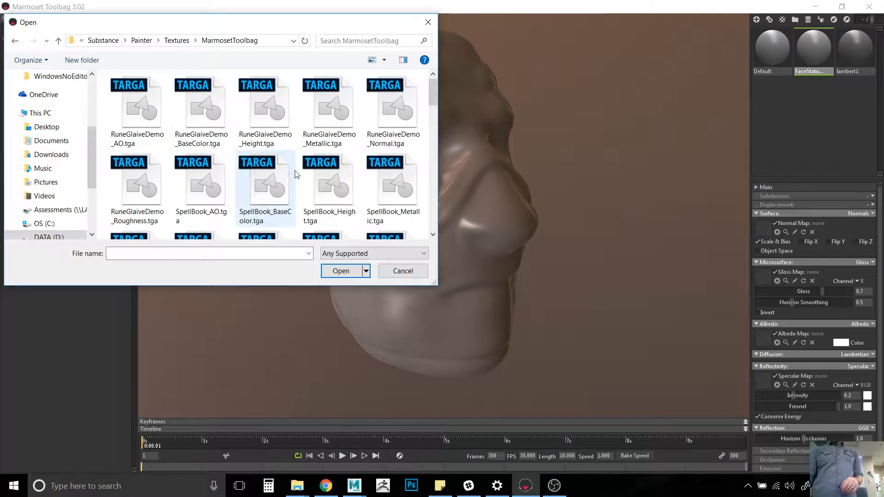
Step: Load ZeldaFaceStatue_Normal.tga as the normal map and apply the new material to the face statue mesh
{"action": "scroll", "coordinate": [294, 172], "scroll_direction": "down", "scroll_amount": 5}
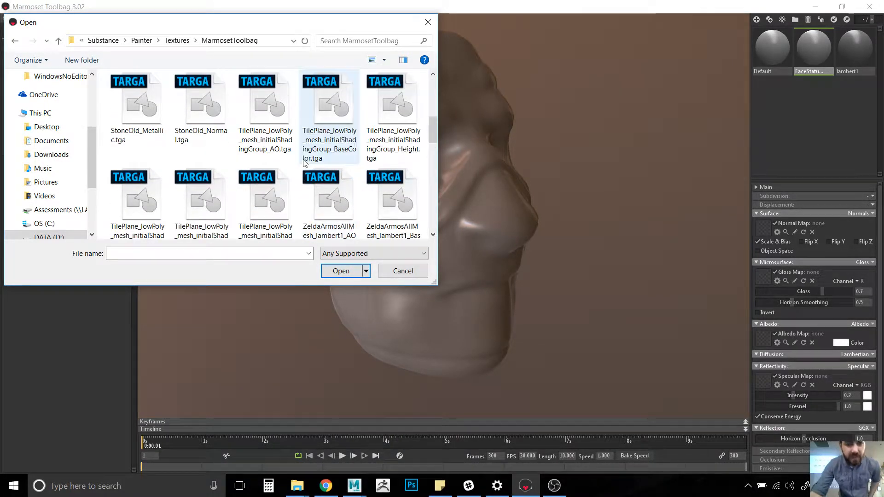
{"action": "left_click_drag", "start_coordinate": [435, 130], "coordinate": [439, 156]}
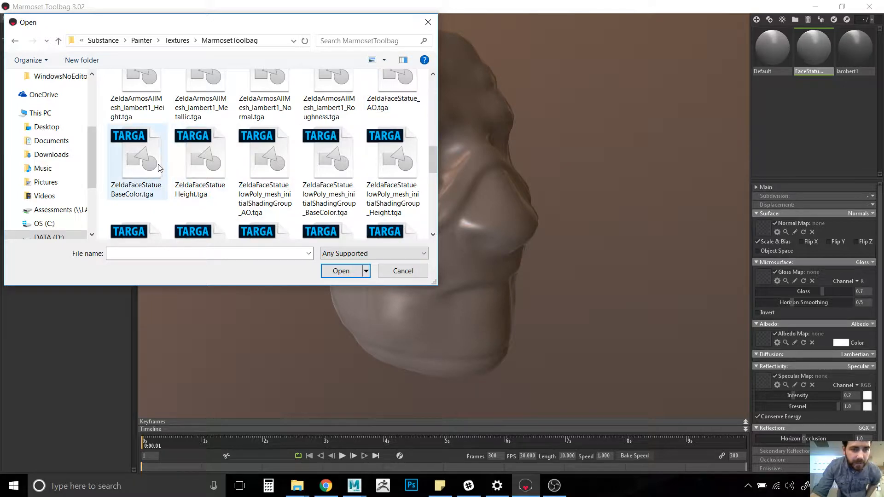
{"action": "left_click", "coordinate": [265, 106]}
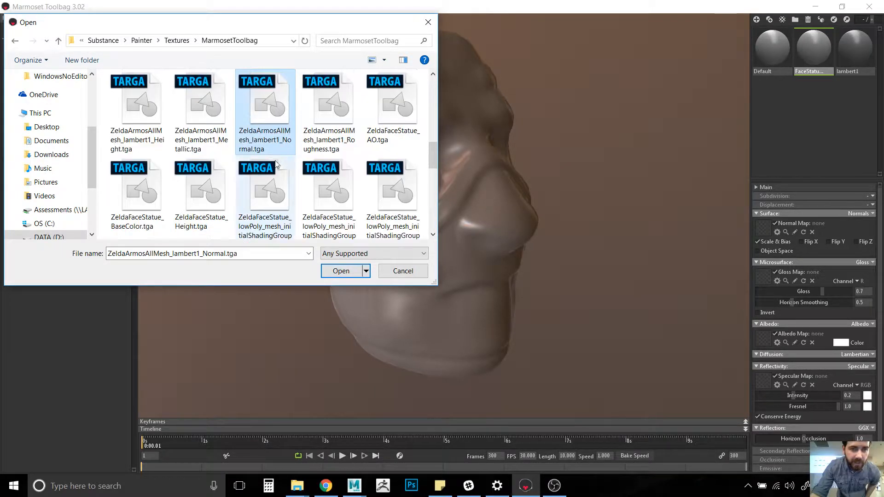
{"action": "left_click", "coordinate": [208, 193]}
{"action": "scroll", "coordinate": [221, 197], "scroll_direction": "down", "scroll_amount": 2}
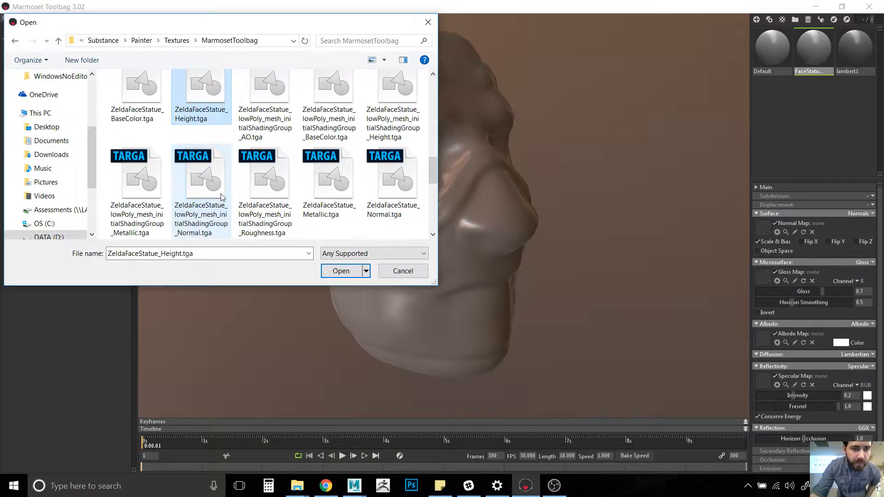
{"action": "double_click", "coordinate": [374, 185]}
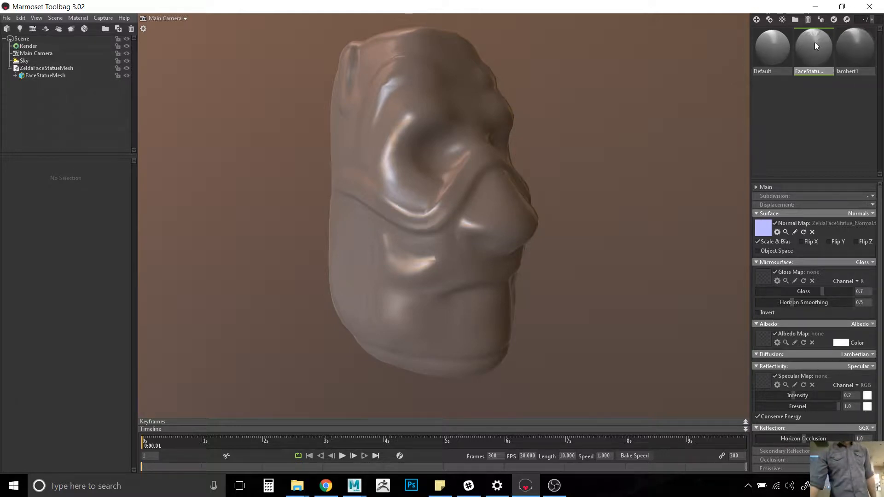
{"action": "left_click_drag", "start_coordinate": [814, 46], "coordinate": [470, 213]}
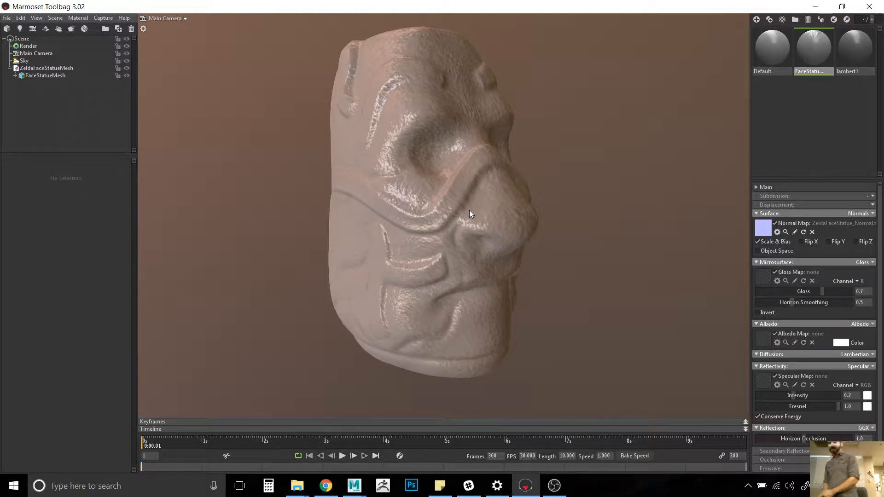
Step: Load ZeldaFaceStatue_Roughness.tga as the material's gloss map
{"action": "left_click", "coordinate": [763, 277]}
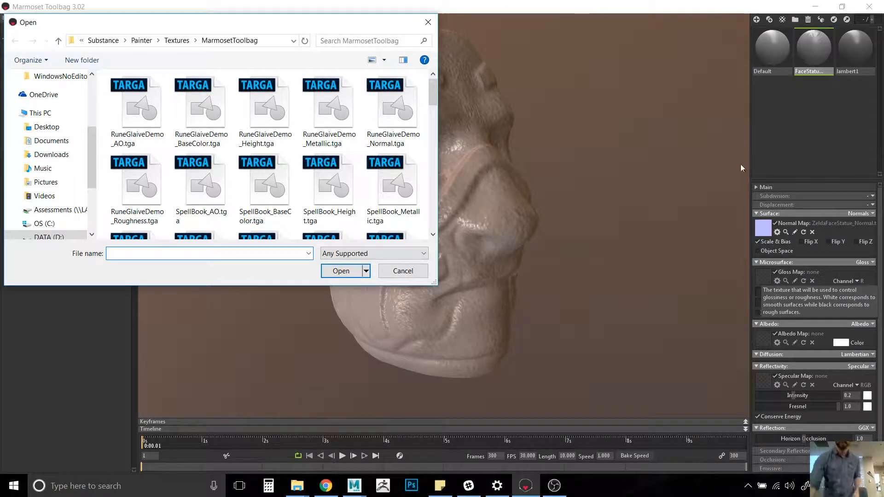
{"action": "left_click_drag", "start_coordinate": [436, 99], "coordinate": [432, 193]}
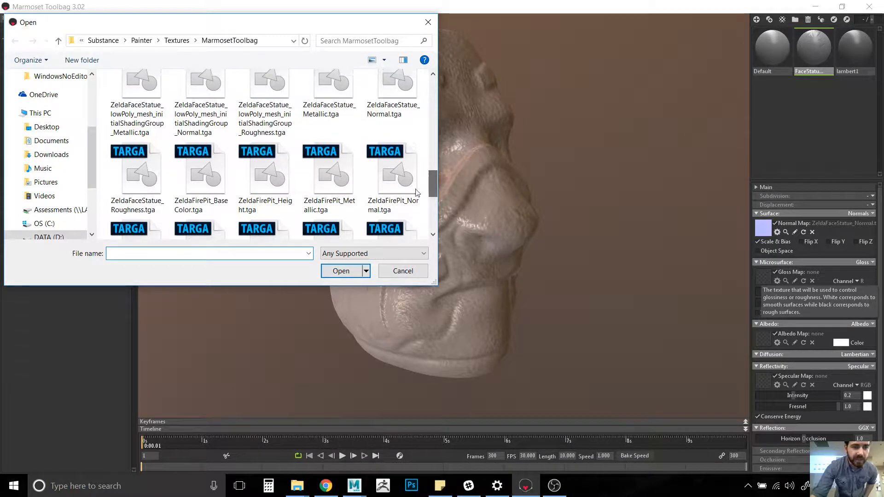
{"action": "double_click", "coordinate": [140, 171]}
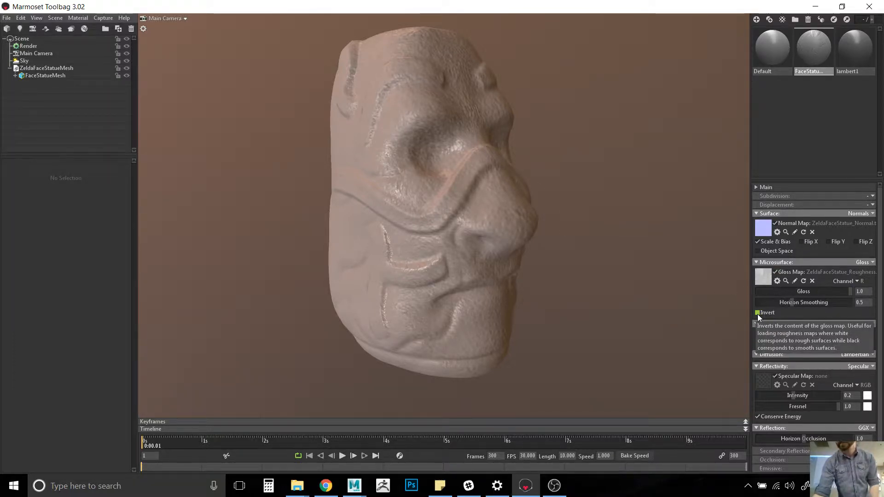
Step: Load ZeldaFaceStatue_BaseColor.tga from the MarmosetToolbag folder as the material's albedo map
{"action": "left_click", "coordinate": [762, 339]}
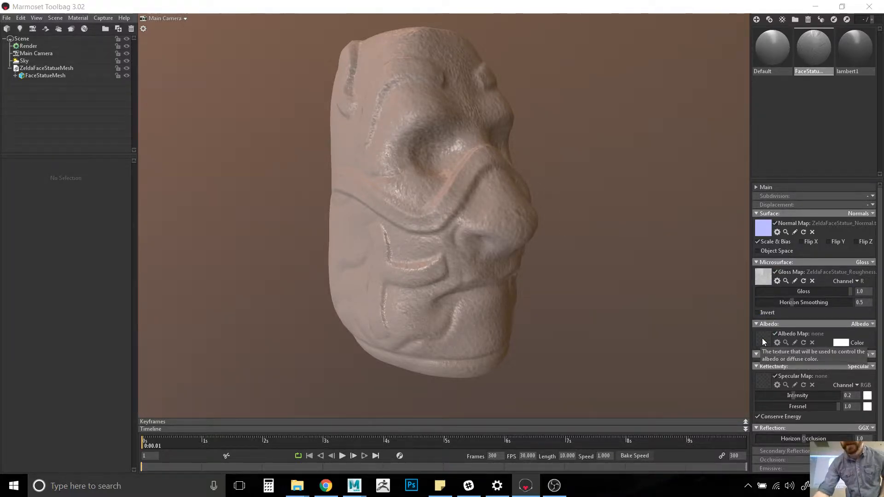
{"action": "scroll", "coordinate": [431, 146], "scroll_direction": "down", "scroll_amount": 5}
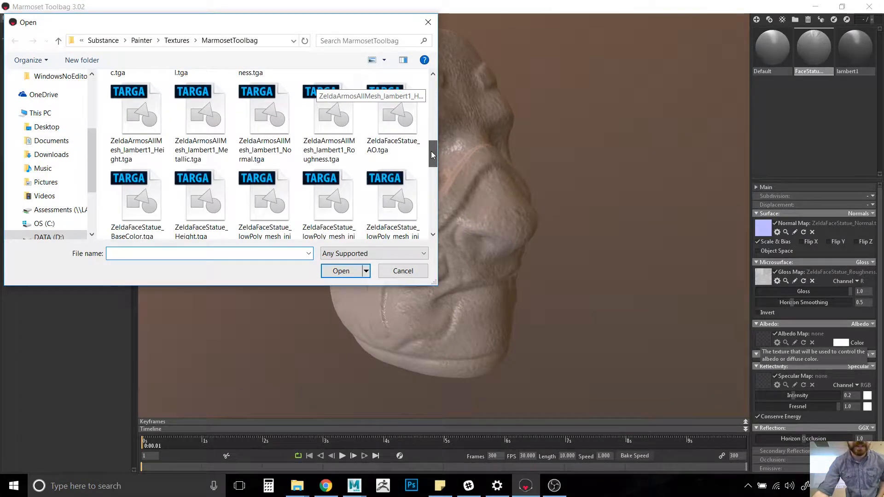
{"action": "scroll", "coordinate": [431, 146], "scroll_direction": "up", "scroll_amount": 3}
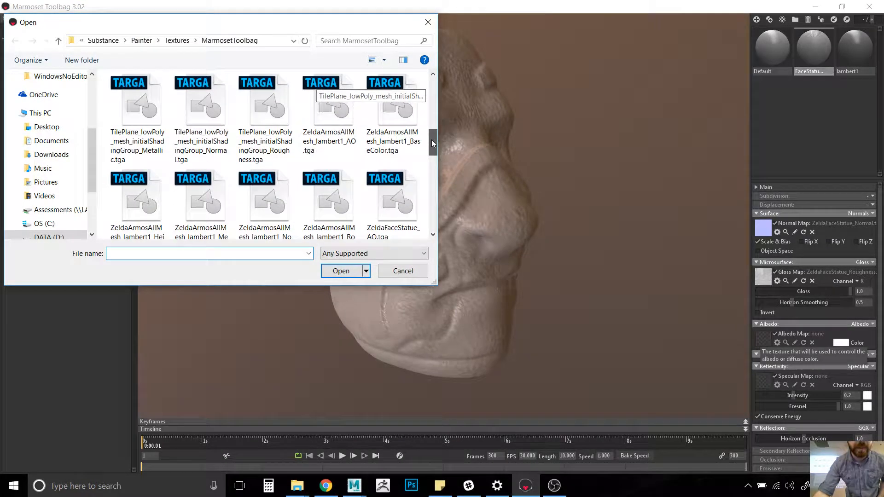
{"action": "left_click_drag", "start_coordinate": [433, 139], "coordinate": [435, 157]}
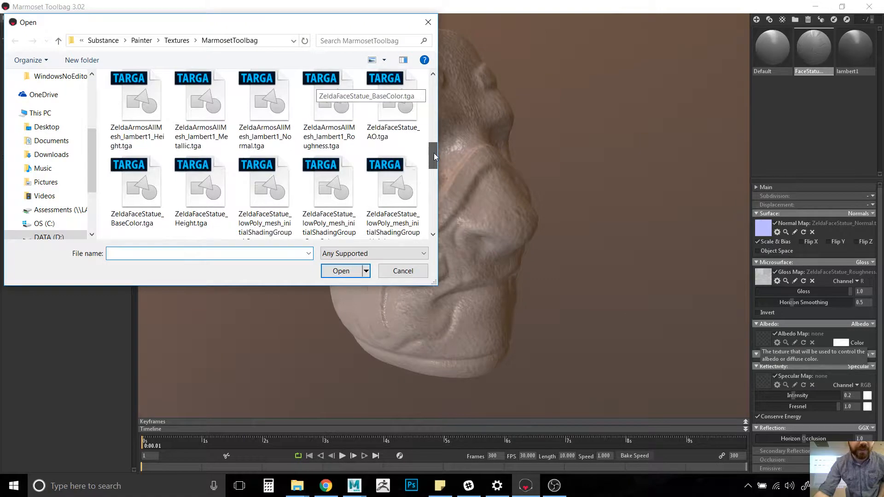
{"action": "double_click", "coordinate": [139, 177]}
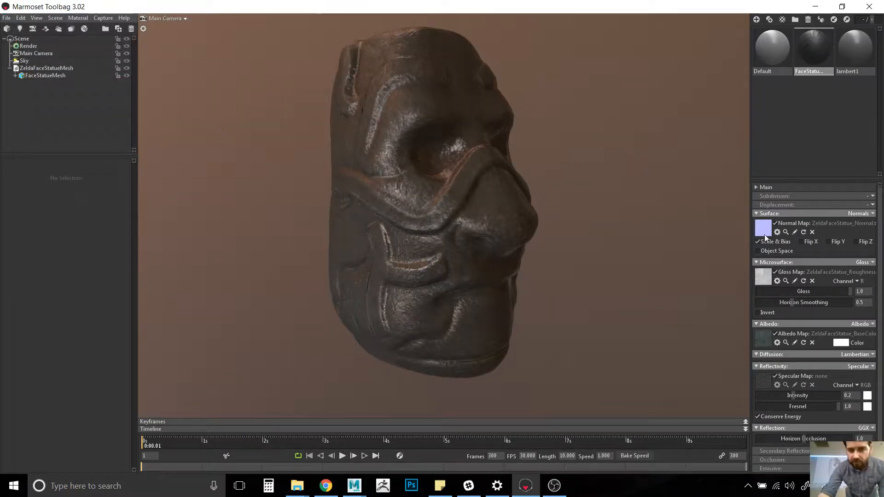
Step: Load ZeldaFaceStatue_Metallic.tga as the material's specular map and inspect the face statue
{"action": "left_click", "coordinate": [763, 377]}
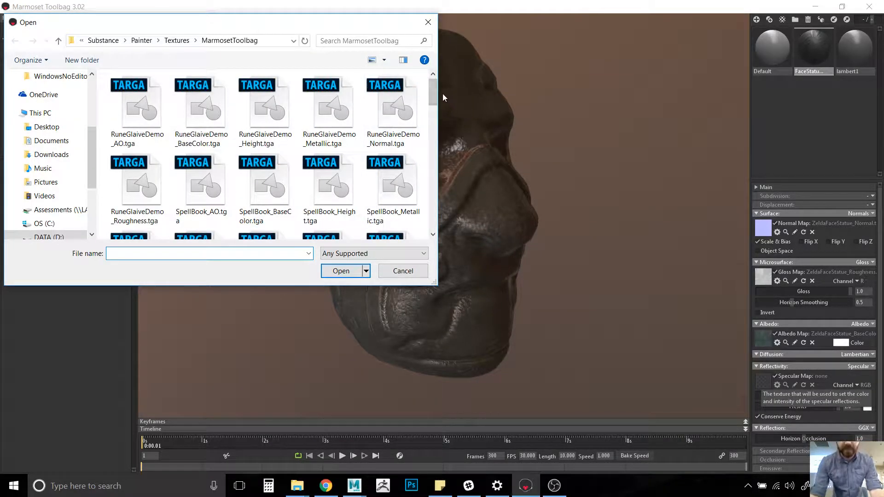
{"action": "left_click_drag", "start_coordinate": [433, 92], "coordinate": [431, 179]}
{"action": "left_click", "coordinate": [346, 159]}
{"action": "double_click", "coordinate": [347, 157]}
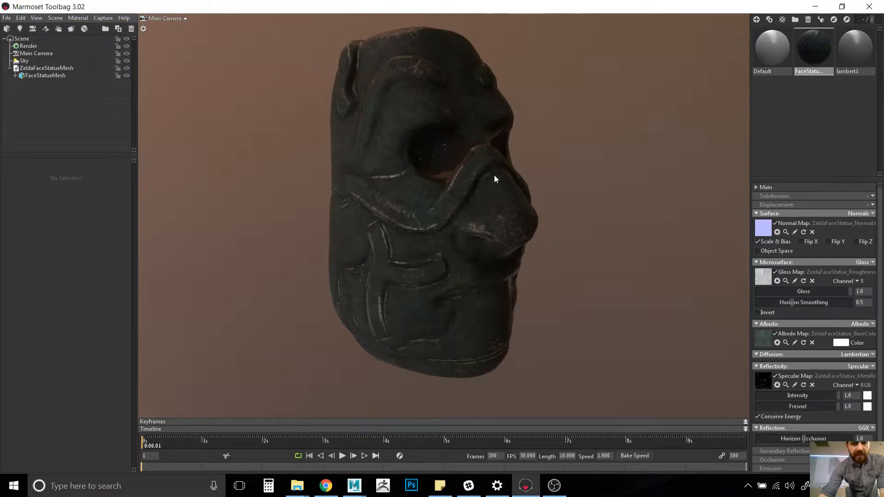
{"action": "left_click_drag", "start_coordinate": [566, 190], "coordinate": [518, 219]}
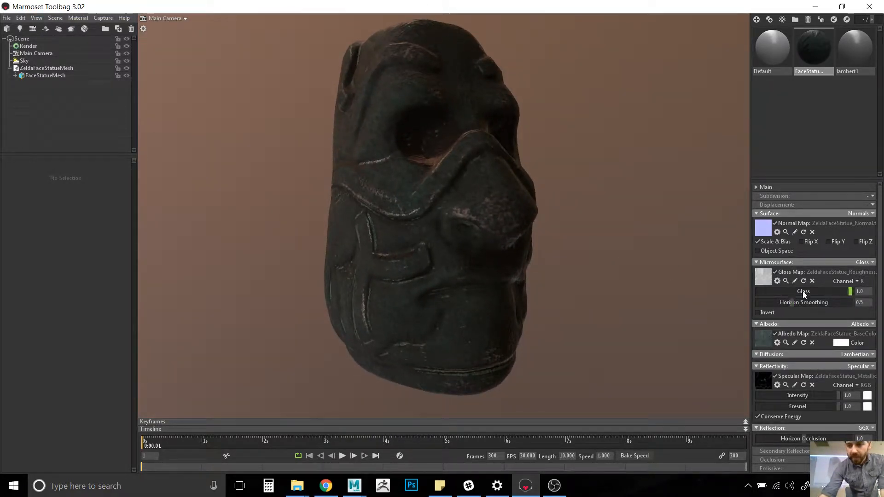
{"action": "left_click_drag", "start_coordinate": [803, 293], "coordinate": [857, 292]}
{"action": "left_click_drag", "start_coordinate": [529, 256], "coordinate": [482, 272]}
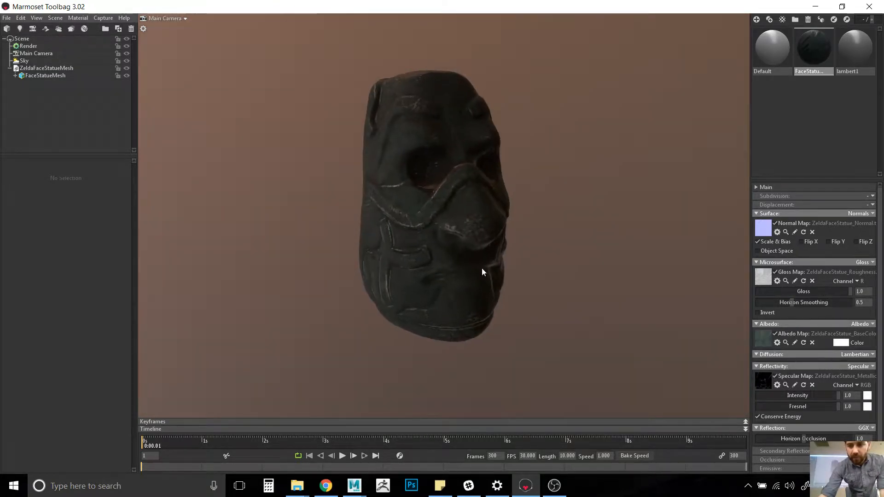
Step: Enable occlusion on the material, load ZeldaFaceStatue_AO.tga as the occlusion map, and inspect the statue up close
{"action": "scroll", "coordinate": [775, 427], "scroll_direction": "down", "scroll_amount": 1}
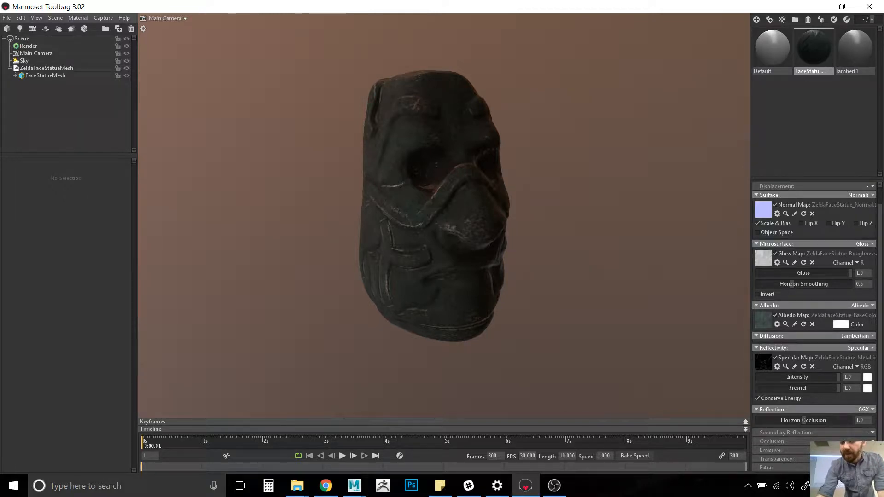
{"action": "left_click", "coordinate": [859, 453]}
{"action": "scroll", "coordinate": [823, 434], "scroll_direction": "down", "scroll_amount": 2}
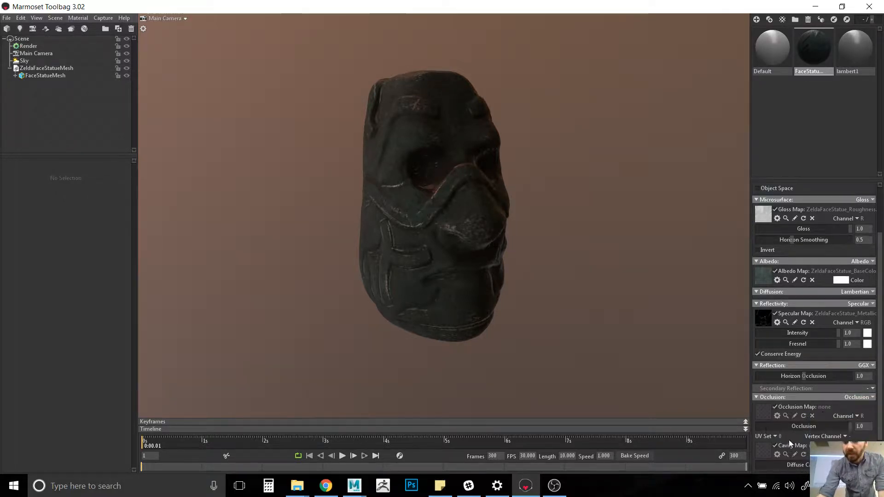
{"action": "left_click", "coordinate": [763, 412]}
{"action": "left_click_drag", "start_coordinate": [433, 87], "coordinate": [437, 147]}
{"action": "double_click", "coordinate": [392, 115]}
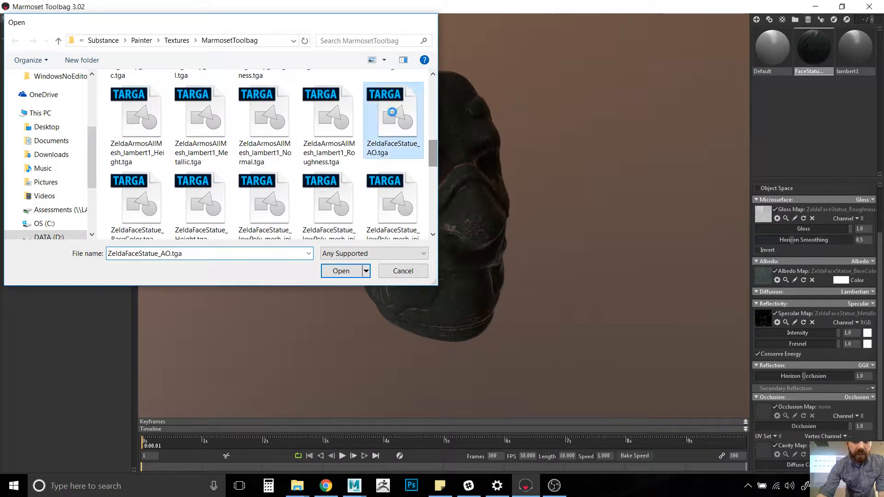
{"action": "left_click_drag", "start_coordinate": [548, 210], "coordinate": [579, 229]}
{"action": "right_click_drag", "start_coordinate": [579, 229], "coordinate": [635, 231]}
{"action": "left_click_drag", "start_coordinate": [635, 230], "coordinate": [542, 231]}
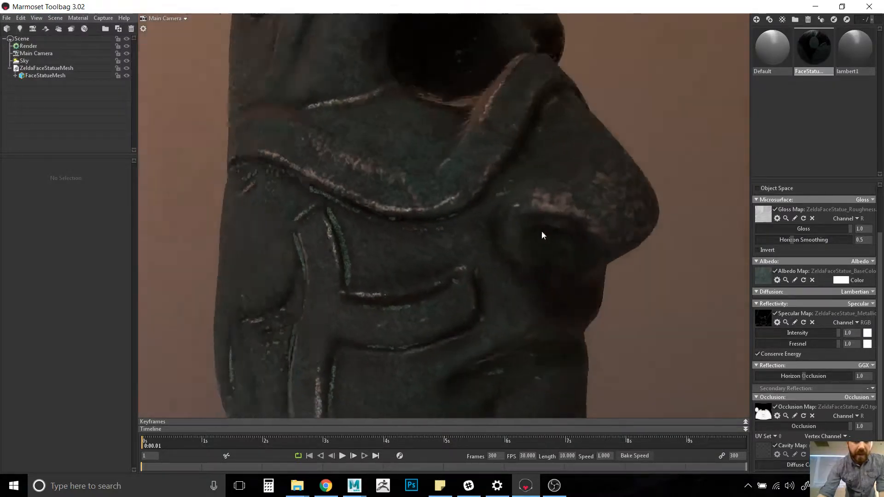
{"action": "right_click_drag", "start_coordinate": [542, 232], "coordinate": [432, 189]}
{"action": "left_click_drag", "start_coordinate": [550, 203], "coordinate": [471, 198]}
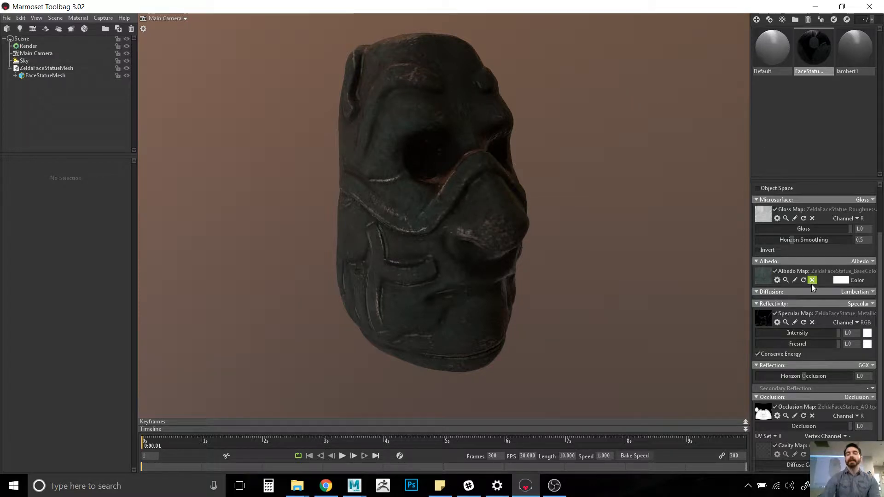
Step: Set the material's subdivision to PN Triangles and its displacement to Height
{"action": "scroll", "coordinate": [800, 414], "scroll_direction": "down", "scroll_amount": 2}
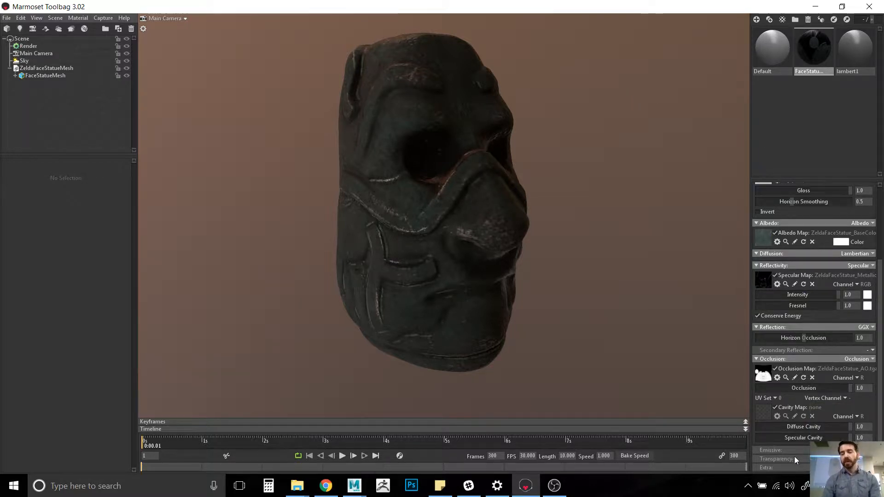
{"action": "scroll", "coordinate": [806, 429], "scroll_direction": "up", "scroll_amount": 5}
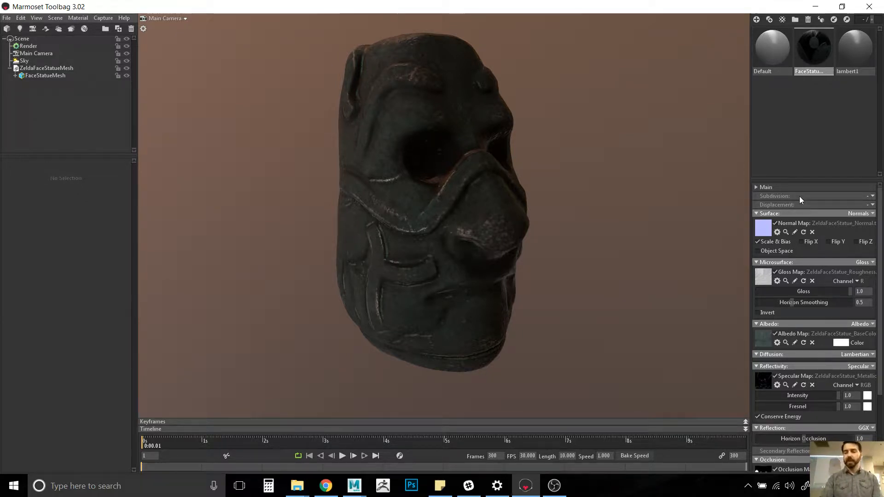
{"action": "left_click", "coordinate": [874, 196]}
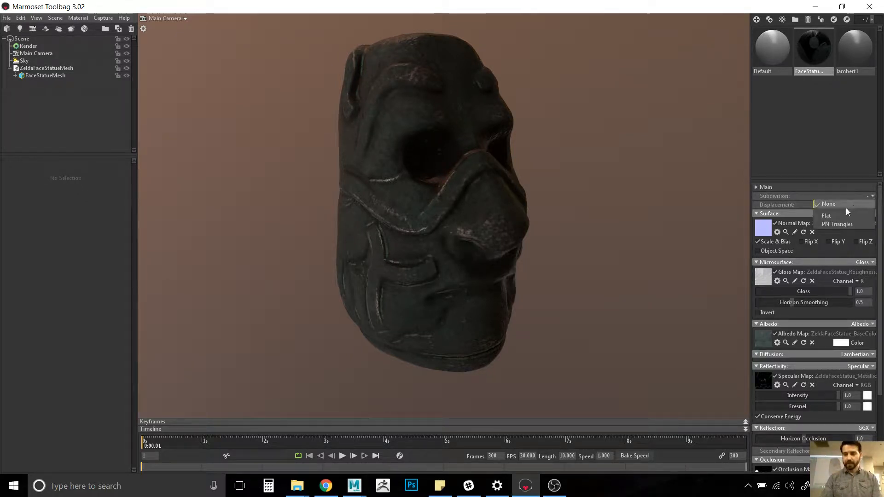
{"action": "left_click", "coordinate": [838, 222]}
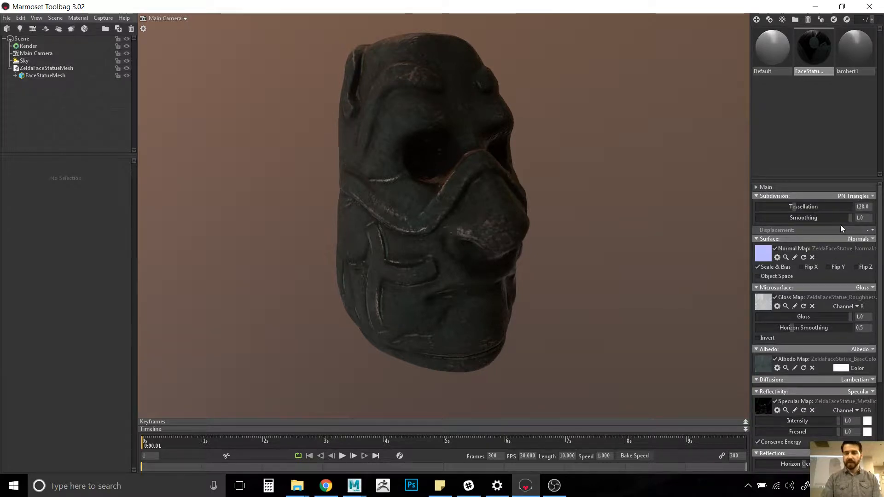
{"action": "left_click", "coordinate": [872, 230]}
{"action": "left_click", "coordinate": [849, 250]}
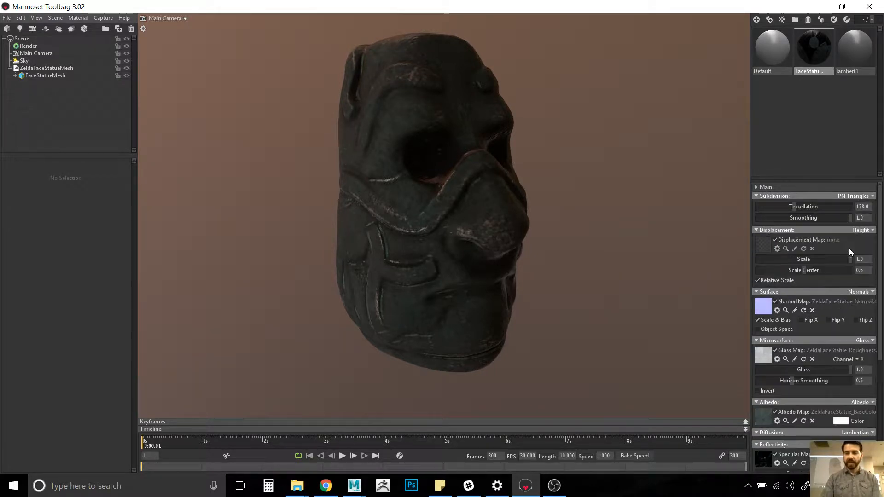
Step: Load ZeldaFaceStatue_Height.tga as the displacement map and inspect the displaced surface
{"action": "left_click", "coordinate": [765, 247]}
{"action": "left_click_drag", "start_coordinate": [429, 98], "coordinate": [440, 159]}
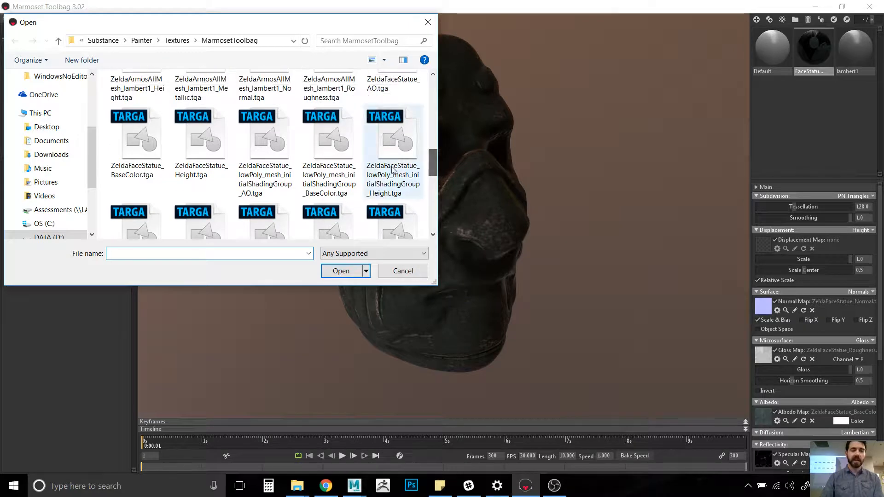
{"action": "double_click", "coordinate": [225, 159]}
{"action": "middle_click_drag", "start_coordinate": [555, 168], "coordinate": [556, 195], "text": "alt"}
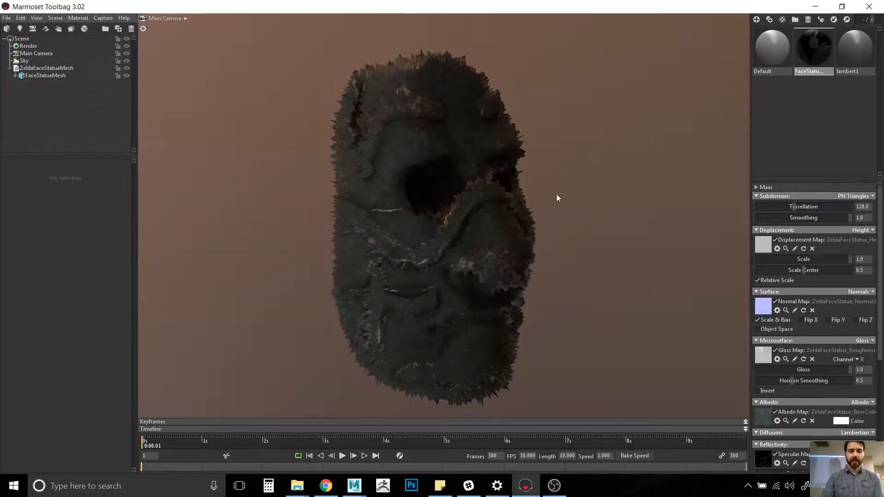
{"action": "right_click_drag", "start_coordinate": [557, 195], "coordinate": [633, 263], "text": "alt"}
{"action": "left_click_drag", "start_coordinate": [633, 263], "coordinate": [575, 147], "text": "alt"}
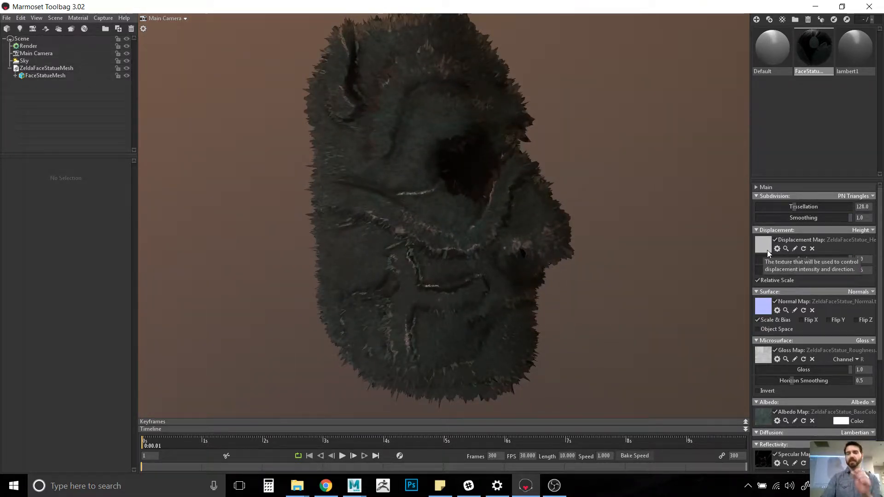
Step: Lower the subdivision tessellation to about 0.181 and inspect the displaced statue from several angles
{"action": "left_click_drag", "start_coordinate": [794, 207], "coordinate": [762, 207]}
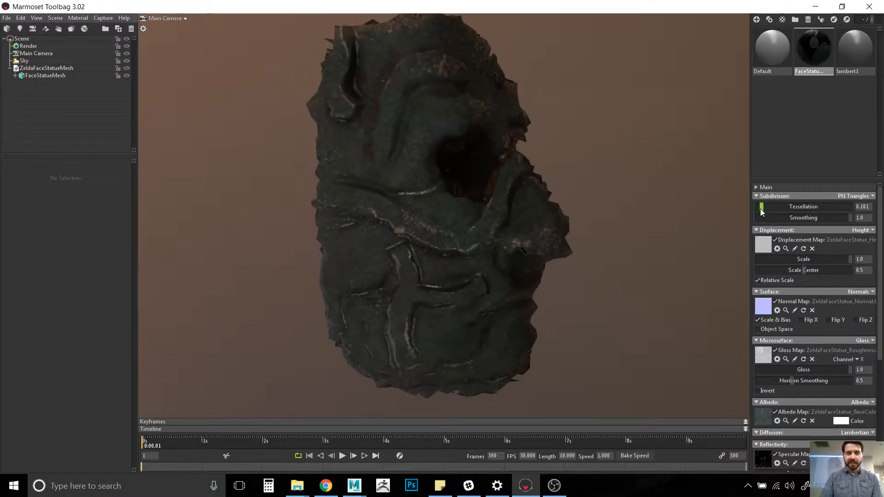
{"action": "left_click_drag", "start_coordinate": [638, 213], "coordinate": [601, 214]}
{"action": "mouse_move", "coordinate": [734, 198]}
{"action": "left_mouse_down"}
{"action": "mouse_move", "coordinate": [521, 233]}
{"action": "mouse_move", "coordinate": [623, 196]}
{"action": "mouse_move", "coordinate": [518, 221]}
{"action": "mouse_move", "coordinate": [421, 221]}
{"action": "mouse_move", "coordinate": [574, 210]}
{"action": "mouse_move", "coordinate": [525, 188]}
{"action": "mouse_move", "coordinate": [594, 208]}
{"action": "mouse_move", "coordinate": [513, 162]}
{"action": "mouse_move", "coordinate": [498, 202]}
{"action": "mouse_move", "coordinate": [472, 181]}
{"action": "mouse_move", "coordinate": [515, 187]}
{"action": "mouse_move", "coordinate": [503, 206]}
{"action": "mouse_move", "coordinate": [534, 194]}
{"action": "left_mouse_up"}
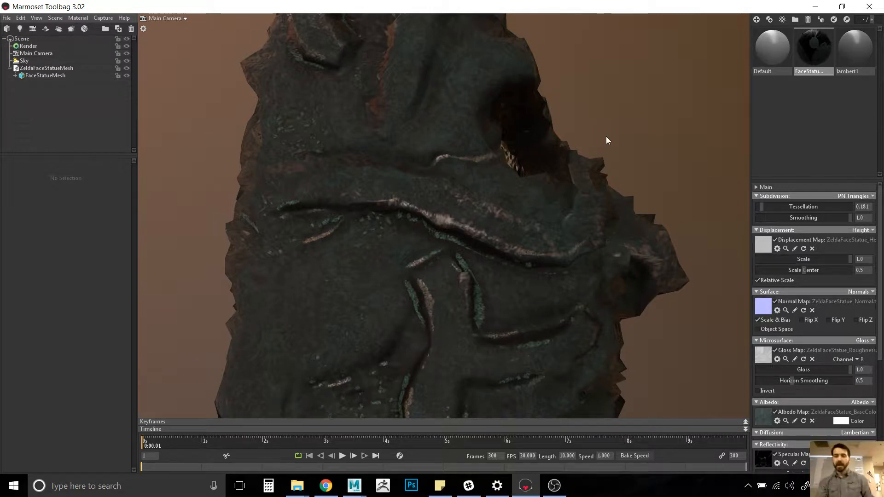
{"action": "scroll", "coordinate": [618, 172], "scroll_direction": "down", "scroll_amount": 3}
{"action": "left_click_drag", "start_coordinate": [599, 176], "coordinate": [514, 201]}
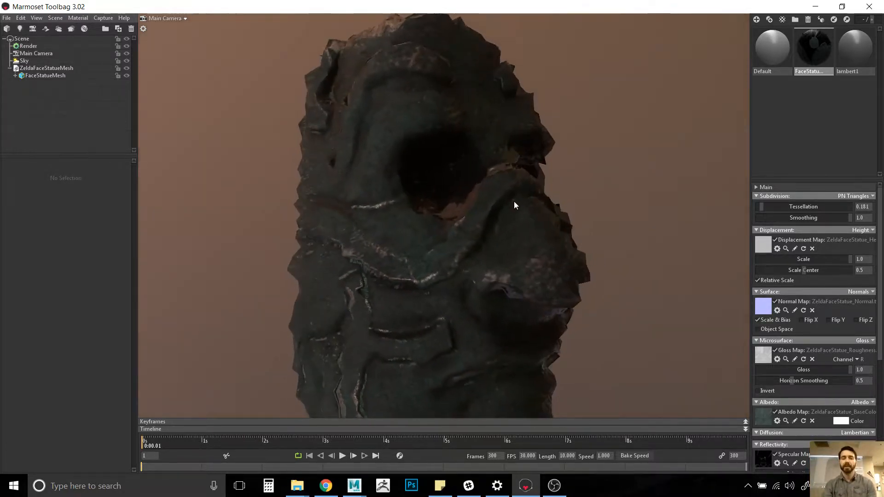
Step: Raise the tessellation to about 59.21 and reduce the displacement scale to about 0.347
{"action": "left_click_drag", "start_coordinate": [761, 206], "coordinate": [790, 205]}
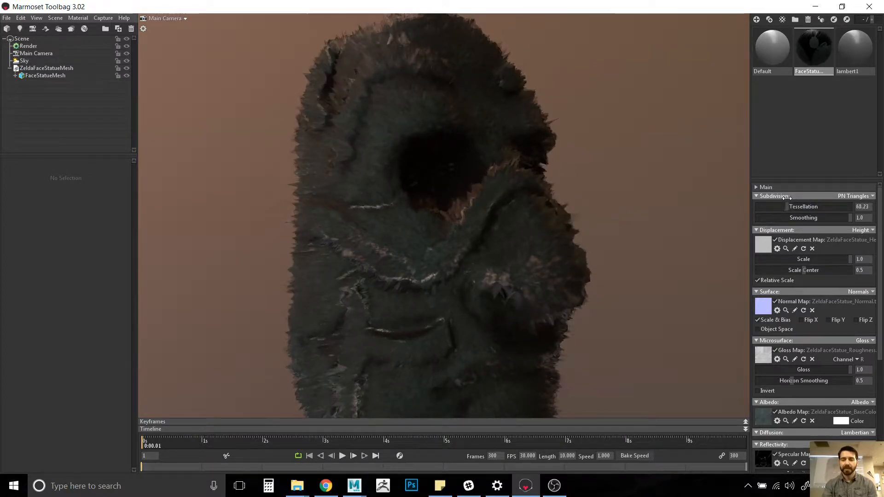
{"action": "left_click_drag", "start_coordinate": [850, 263], "coordinate": [823, 259]}
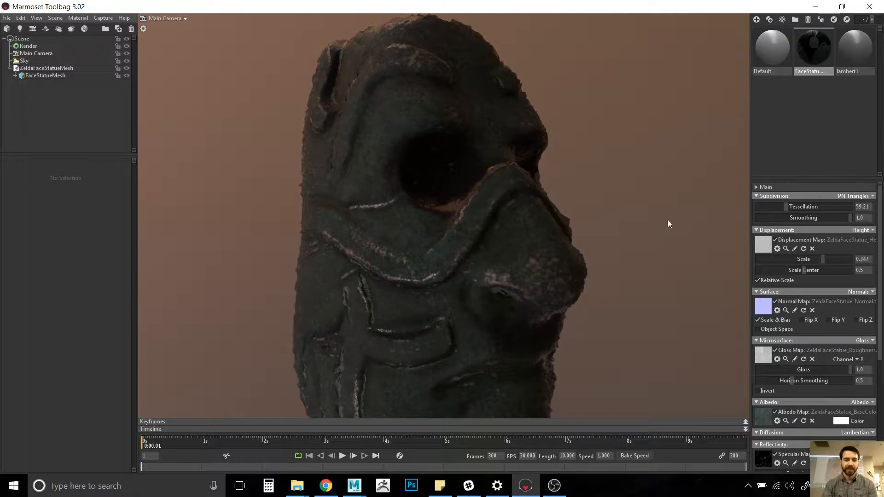
{"action": "left_click_drag", "start_coordinate": [667, 223], "coordinate": [381, 252]}
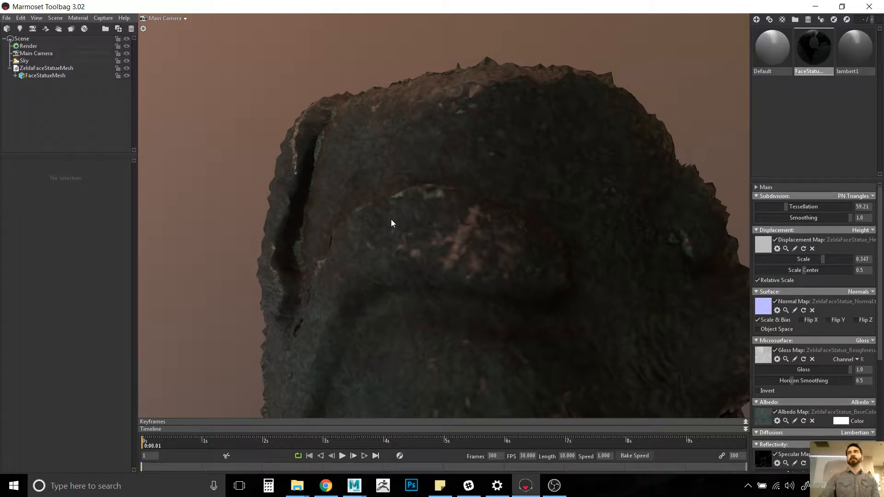
Step: Set both the material's subdivision and its displacement back to None, and check the whole statue
{"action": "left_click", "coordinate": [868, 197]}
{"action": "left_click", "coordinate": [844, 204]}
{"action": "left_click", "coordinate": [864, 205]}
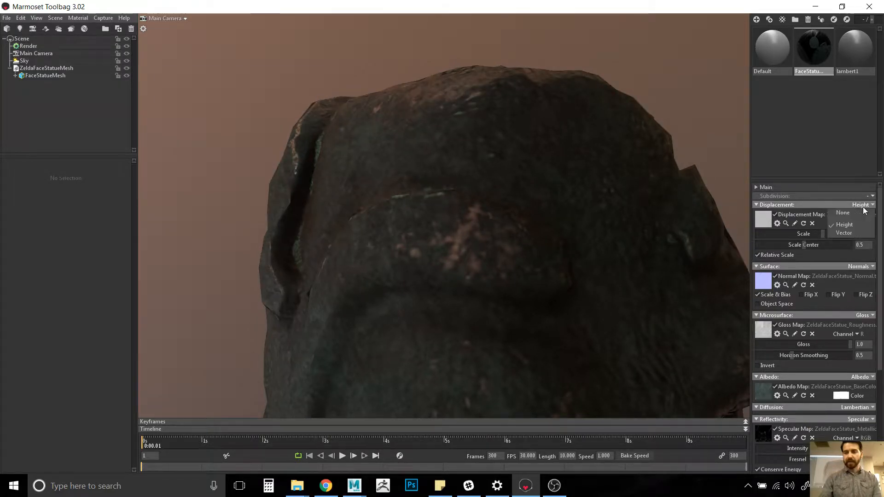
{"action": "left_click", "coordinate": [859, 214]}
{"action": "scroll", "coordinate": [502, 304], "scroll_direction": "down", "scroll_amount": 5}
{"action": "left_click_drag", "start_coordinate": [412, 247], "coordinate": [445, 225]}
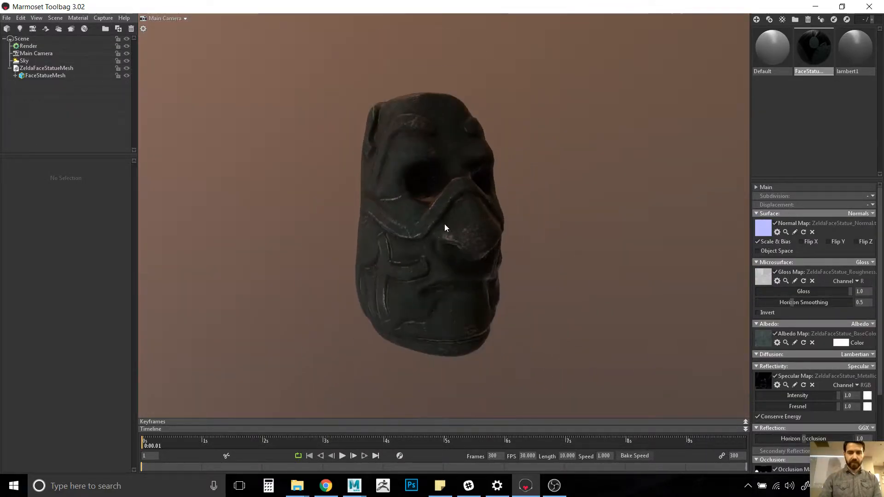
{"action": "scroll", "coordinate": [465, 260], "scroll_direction": "up", "scroll_amount": 3}
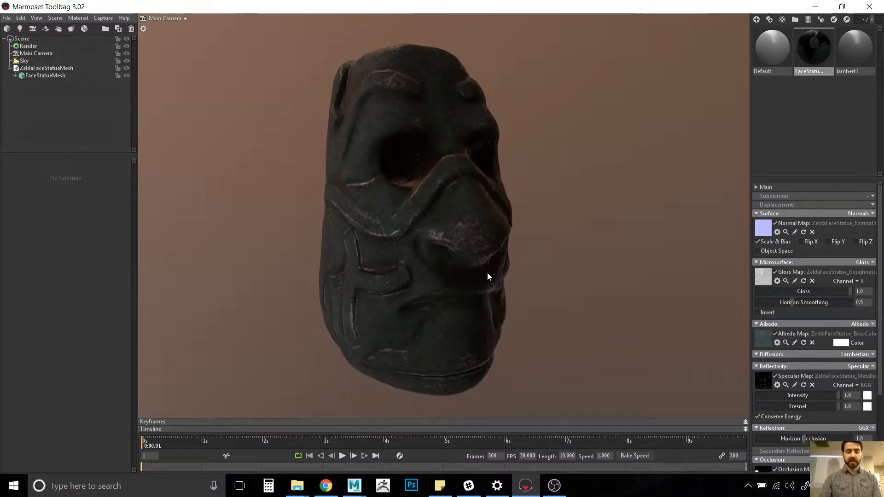
{"action": "left_click_drag", "start_coordinate": [480, 282], "coordinate": [475, 220]}
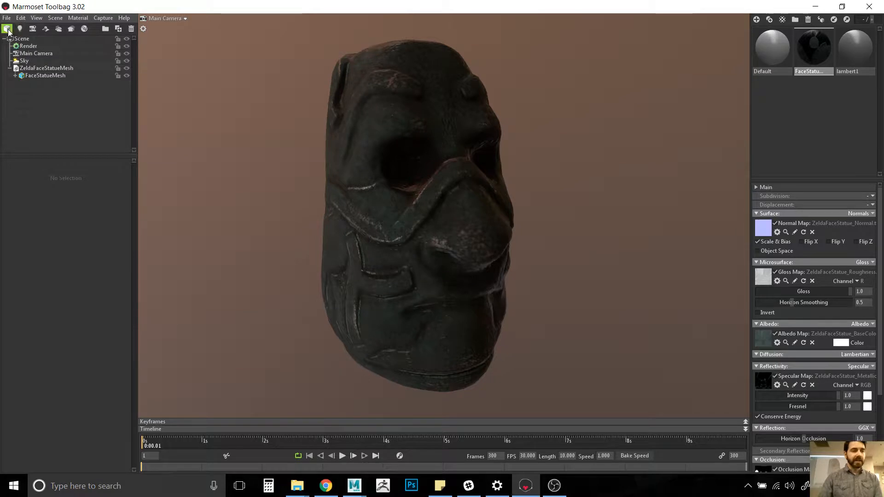
Step: Select the Render object in the scene to show its viewport, lighting and watermark settings
{"action": "left_click", "coordinate": [30, 46]}
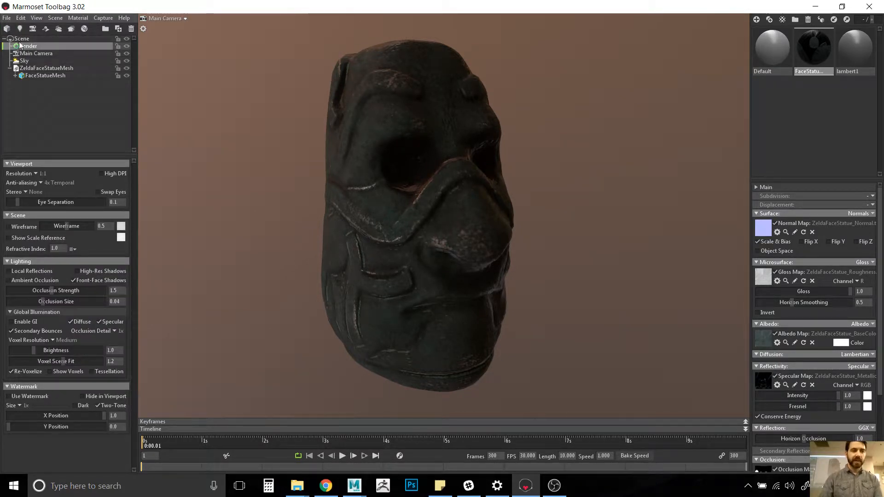
{"action": "left_click", "coordinate": [24, 39]}
{"action": "left_click", "coordinate": [29, 44]}
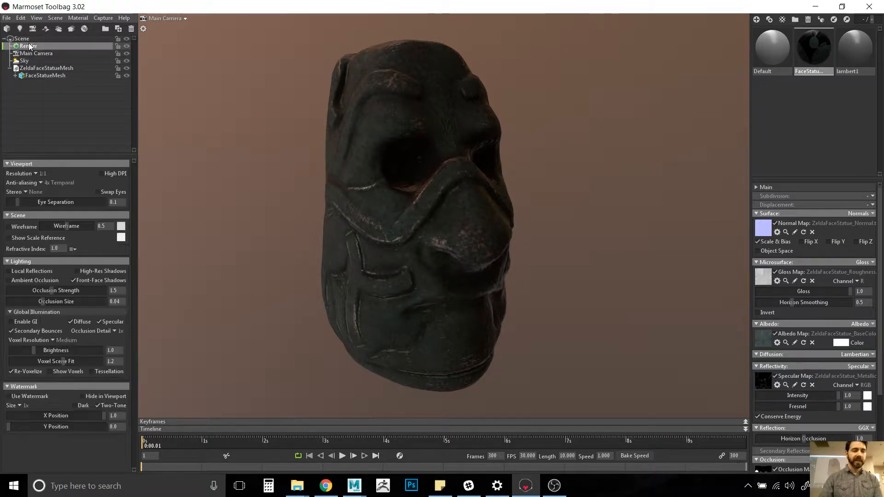
{"action": "key", "text": "ctrl"}
{"action": "key", "text": "ctrl"}
{"action": "key", "text": "ctrl"}
{"action": "key", "text": "ctrl"}
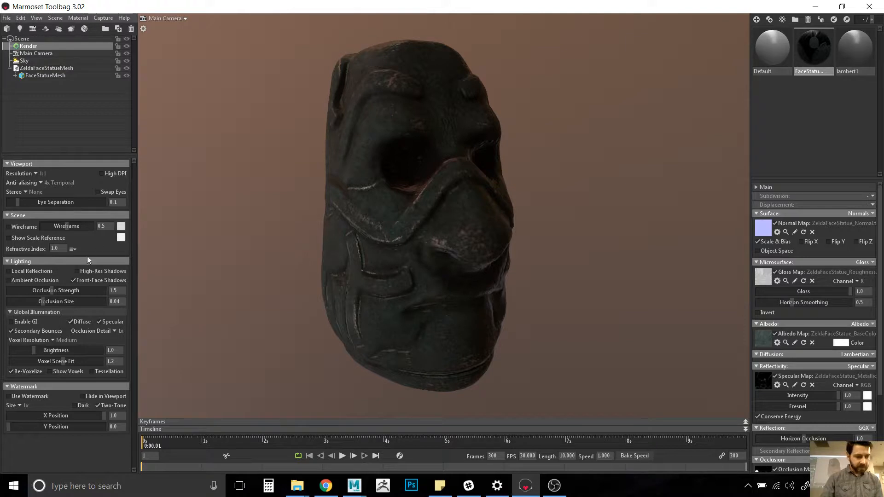
Step: Try enabling global illumination for the scene and turn it back off
{"action": "left_click", "coordinate": [27, 321]}
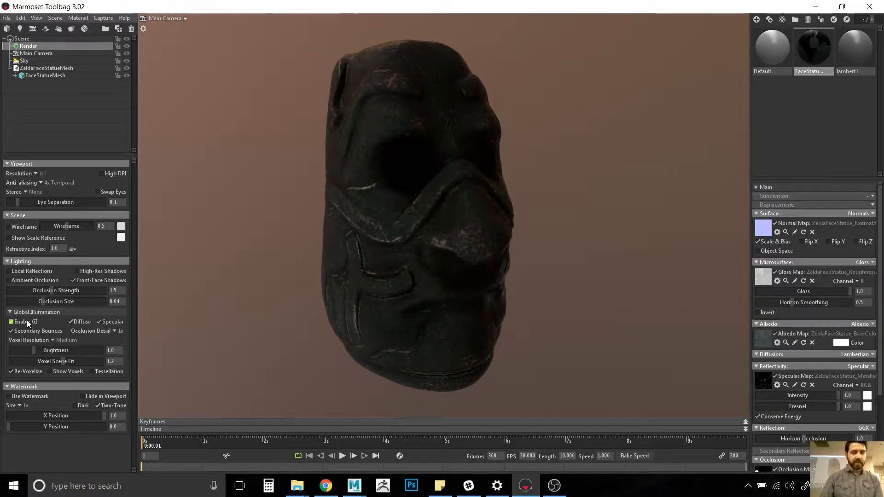
{"action": "left_click", "coordinate": [27, 321]}
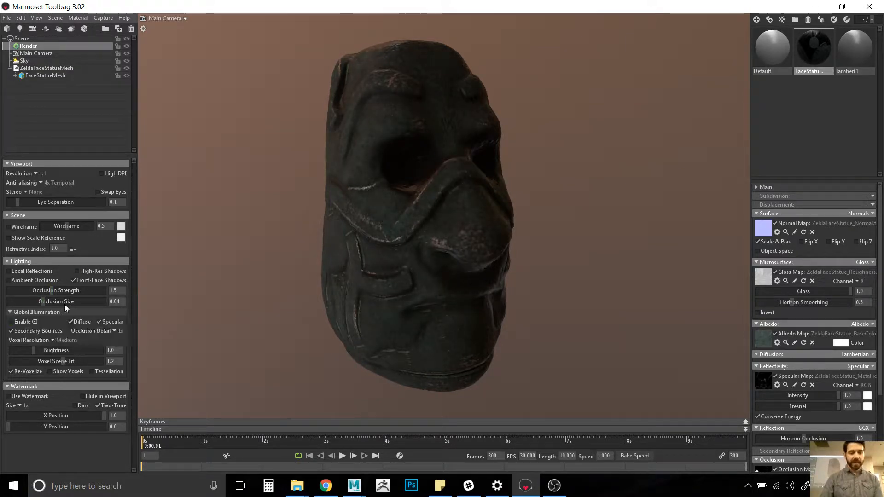
Step: Review the settings of the Main Camera, the Sky, the ZeldaFaceStatueMesh file reference and the FaceStatueMesh mesh
{"action": "left_click", "coordinate": [27, 54]}
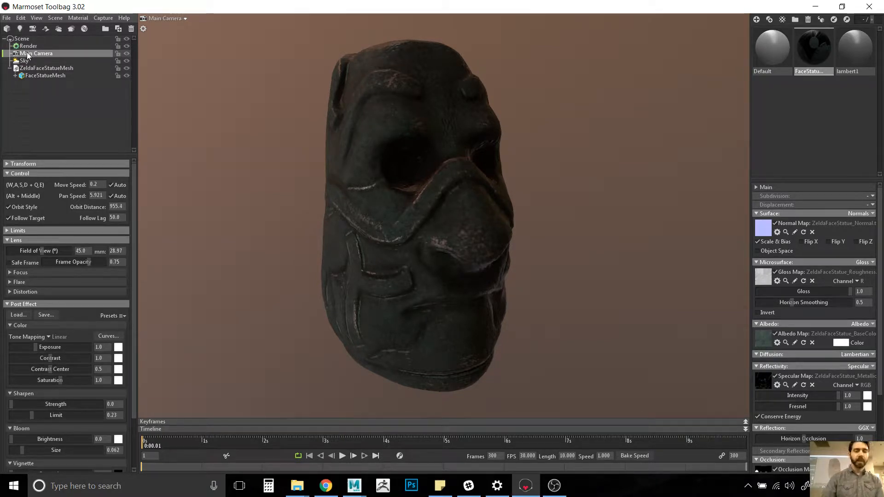
{"action": "left_click", "coordinate": [28, 61]}
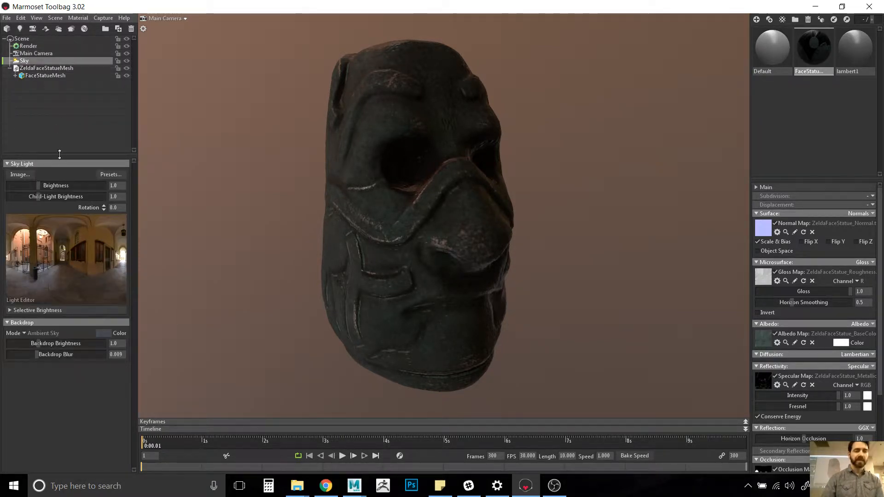
{"action": "left_click", "coordinate": [38, 69]}
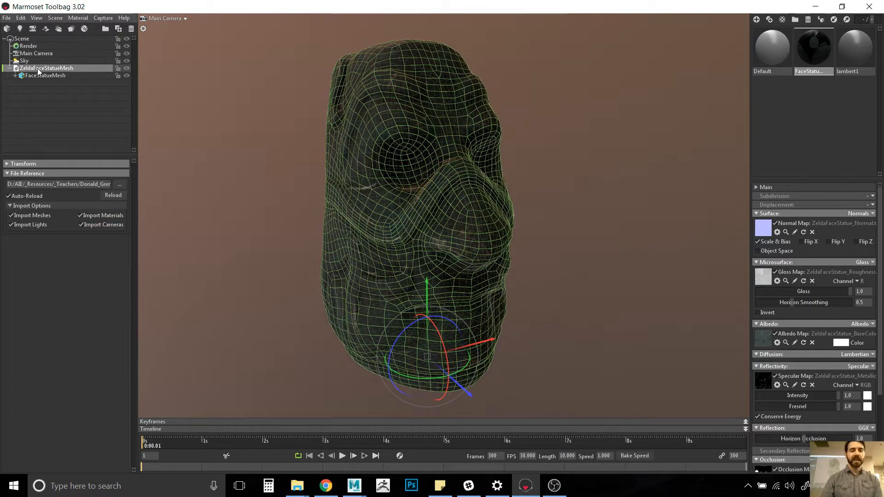
{"action": "left_click", "coordinate": [51, 78]}
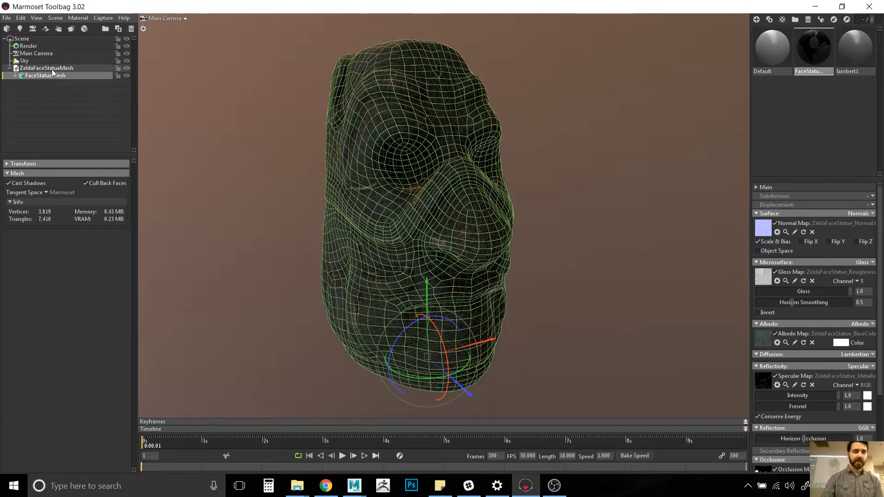
{"action": "left_click", "coordinate": [51, 69]}
{"action": "left_click", "coordinate": [54, 75]}
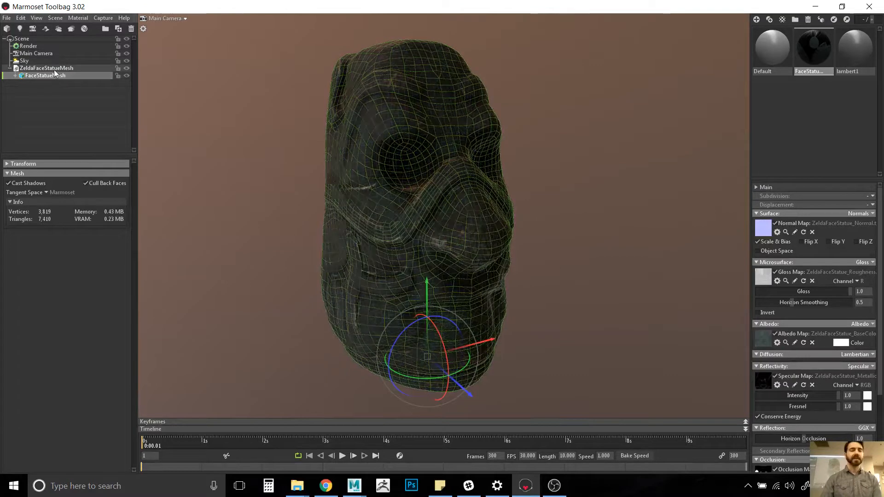
{"action": "left_click", "coordinate": [48, 69]}
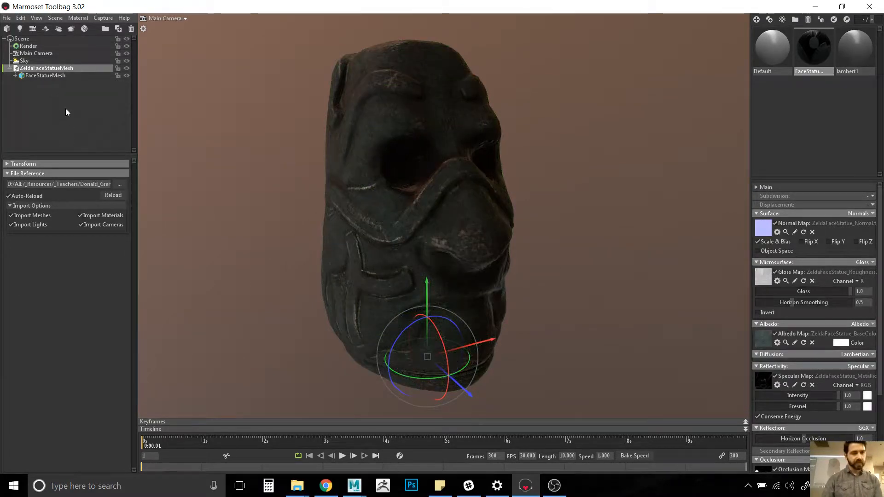
Step: Add a new light to the scene and place it in front of the statue, below the face
{"action": "left_click", "coordinate": [21, 30]}
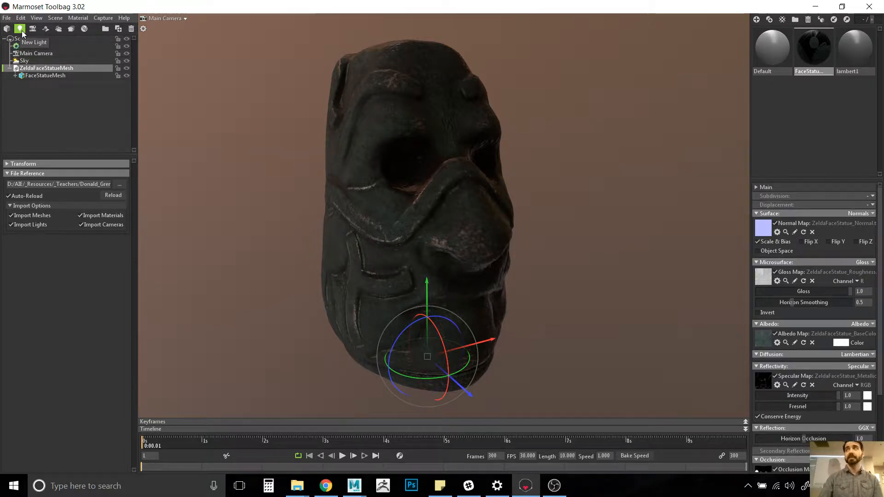
{"action": "left_click", "coordinate": [22, 30]}
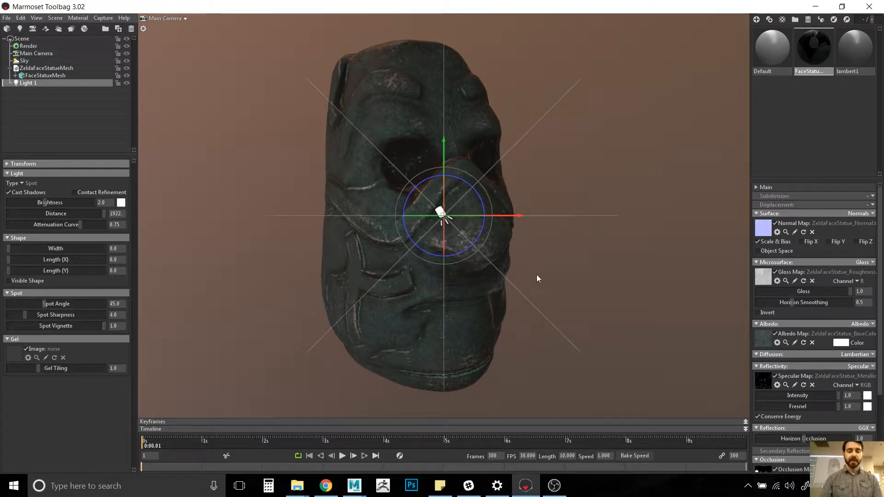
{"action": "left_click_drag", "start_coordinate": [537, 276], "coordinate": [518, 331]}
{"action": "mouse_move", "coordinate": [540, 366]}
{"action": "left_mouse_down"}
{"action": "mouse_move", "coordinate": [567, 373]}
{"action": "mouse_move", "coordinate": [594, 369]}
{"action": "mouse_move", "coordinate": [552, 372]}
{"action": "mouse_move", "coordinate": [603, 365]}
{"action": "mouse_move", "coordinate": [540, 369]}
{"action": "left_mouse_up"}
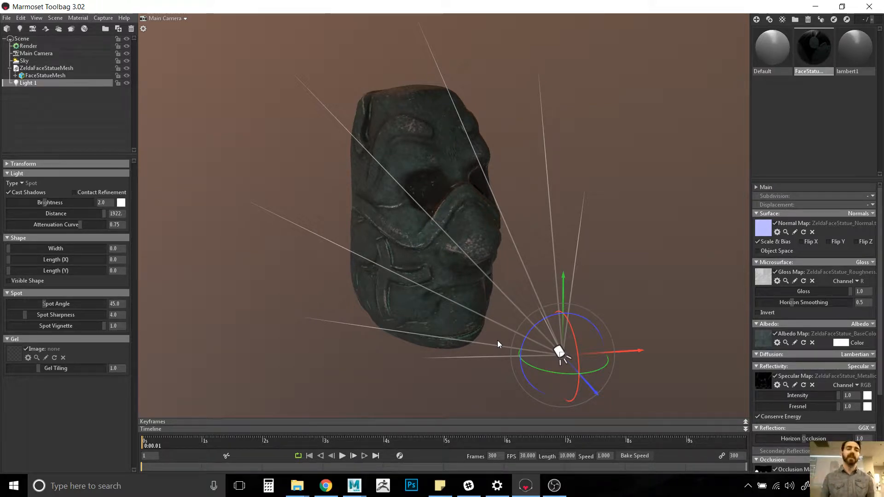
Step: Change the light's type to Directional and rotate and move it so it shines on the statue from one side
{"action": "left_click", "coordinate": [21, 184]}
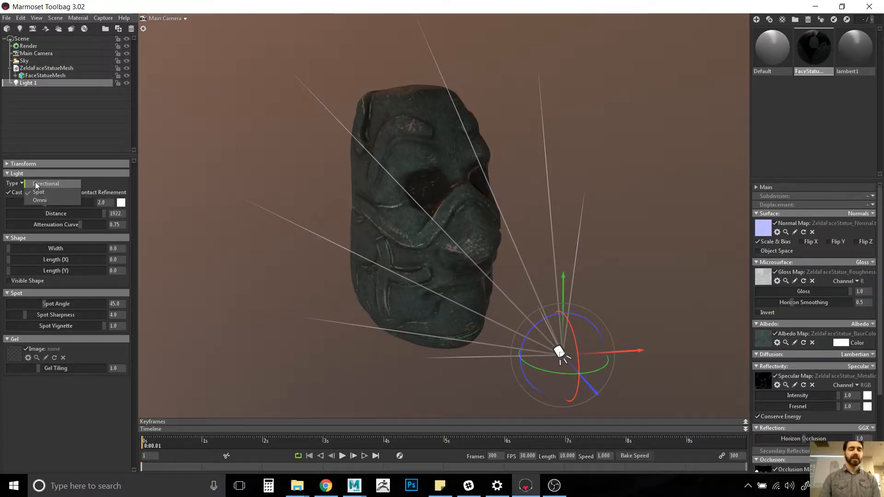
{"action": "left_click", "coordinate": [37, 184]}
{"action": "scroll", "coordinate": [413, 254], "scroll_direction": "down", "scroll_amount": 3}
{"action": "left_click_drag", "start_coordinate": [413, 254], "coordinate": [482, 244], "text": "alt"}
{"action": "left_click_drag", "start_coordinate": [501, 324], "coordinate": [471, 345]}
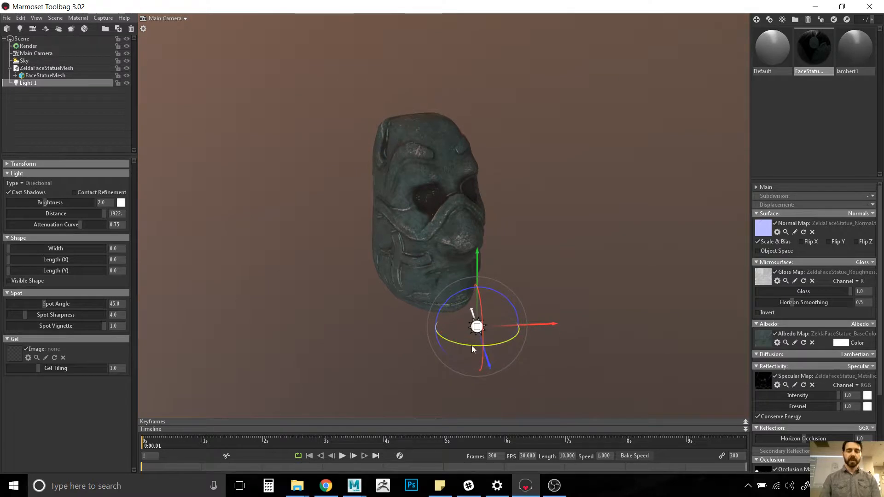
{"action": "left_click_drag", "start_coordinate": [519, 321], "coordinate": [675, 285]}
{"action": "mouse_move", "coordinate": [635, 308]}
{"action": "left_mouse_down"}
{"action": "mouse_move", "coordinate": [656, 309]}
{"action": "mouse_move", "coordinate": [642, 309]}
{"action": "left_mouse_up"}
Step: Set the directional light's brightness to 2.1 and its colour to pale yellow fff9cb
{"action": "left_click_drag", "start_coordinate": [45, 202], "coordinate": [45, 202]}
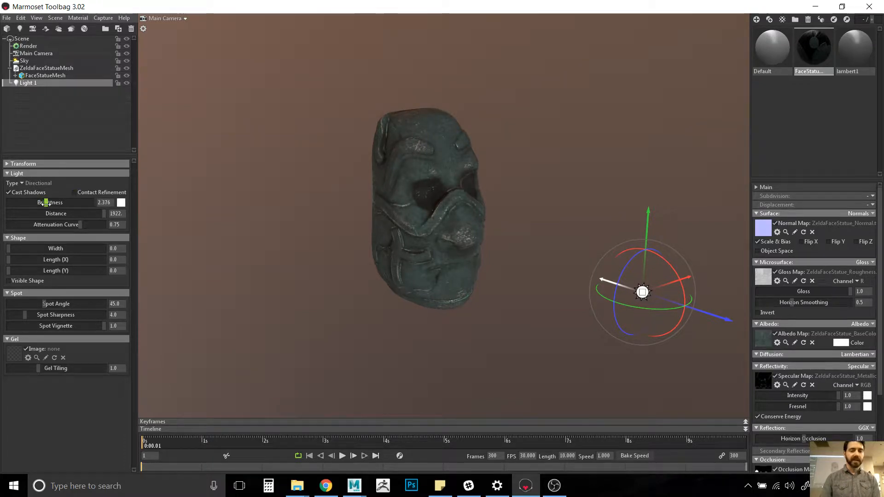
{"action": "left_click", "coordinate": [120, 203]}
{"action": "left_click", "coordinate": [272, 431]}
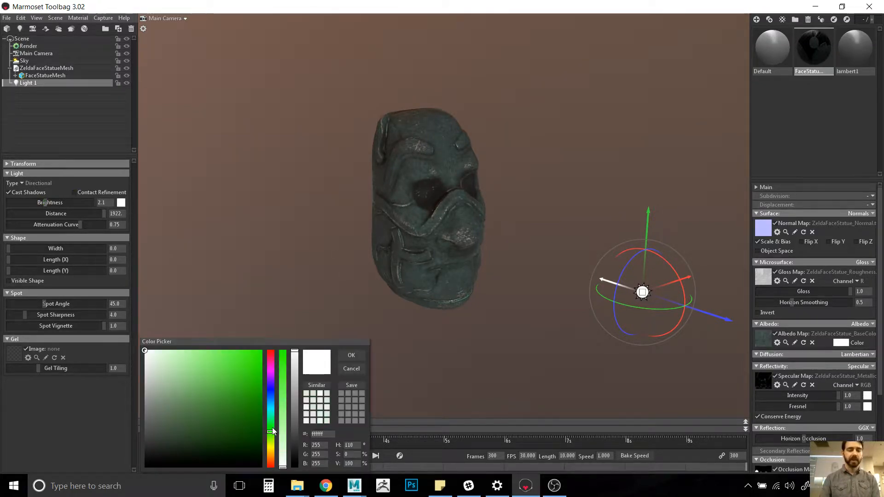
{"action": "left_click", "coordinate": [272, 451]}
{"action": "left_click_drag", "start_coordinate": [233, 382], "coordinate": [170, 352]}
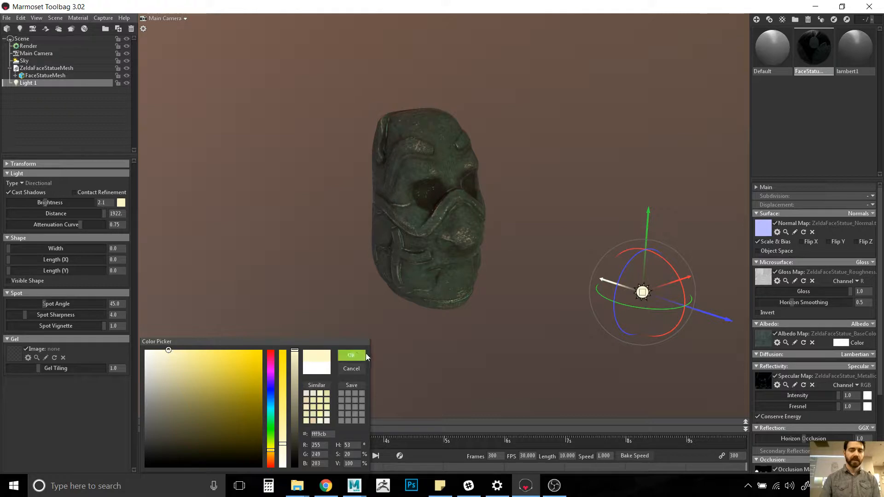
{"action": "left_click", "coordinate": [353, 355]}
Step: Duplicate the yellow light, move the copy to the opposite side of the statue and rotate it towards the face
{"action": "left_click_drag", "start_coordinate": [352, 353], "coordinate": [411, 274]}
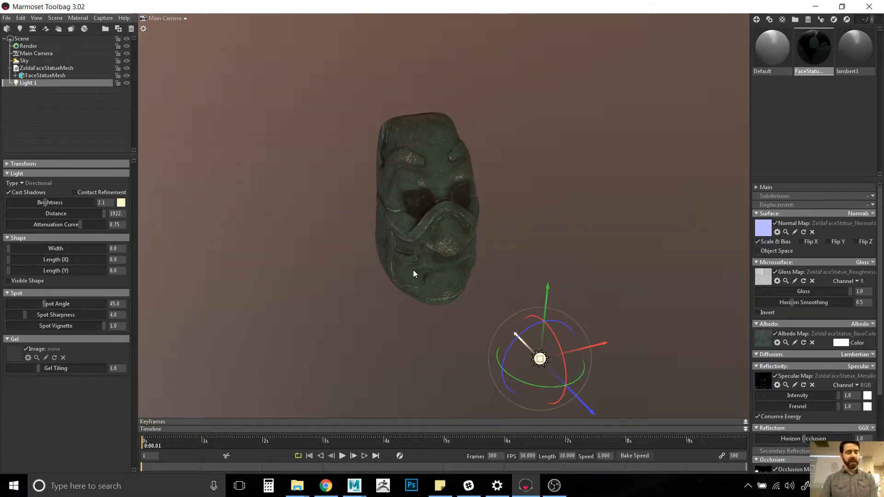
{"action": "key", "text": "ctrl+d"}
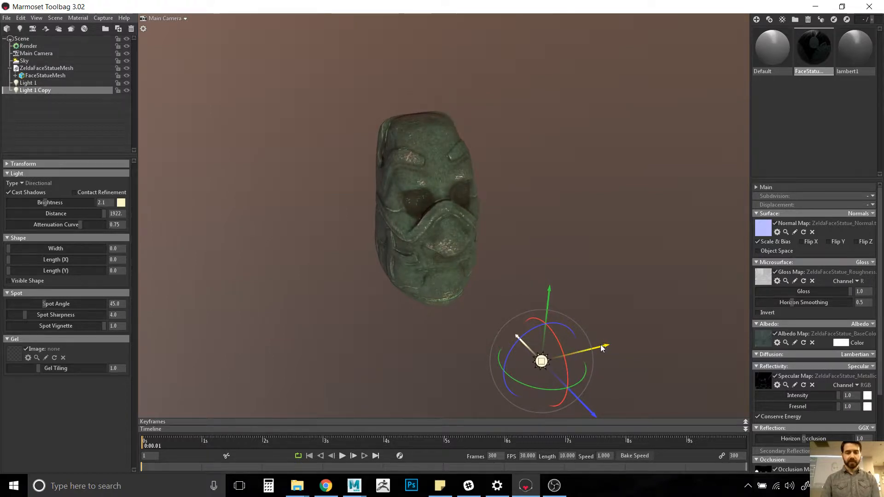
{"action": "left_click_drag", "start_coordinate": [601, 345], "coordinate": [401, 373]}
{"action": "middle_click_drag", "start_coordinate": [382, 365], "coordinate": [384, 330]}
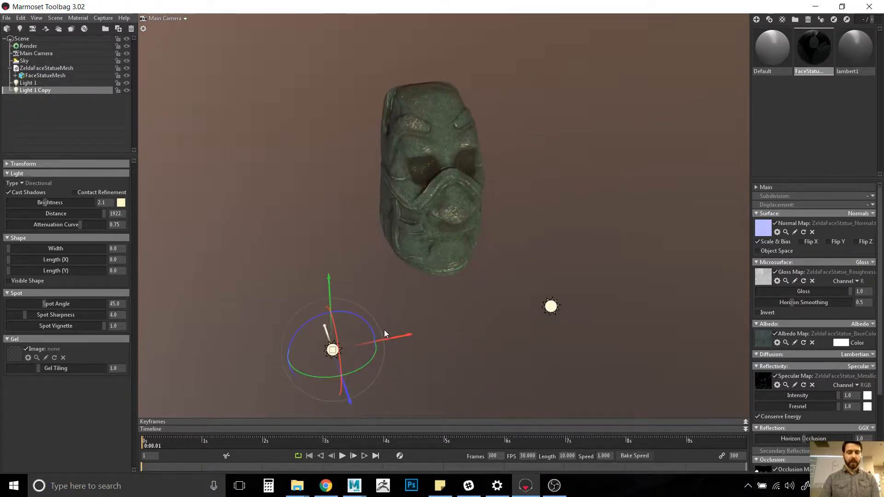
{"action": "left_click_drag", "start_coordinate": [364, 384], "coordinate": [324, 380]}
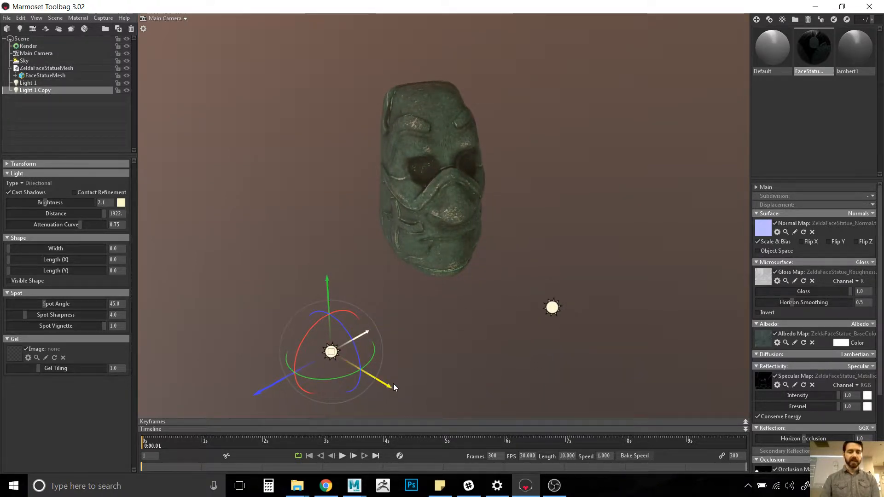
{"action": "left_click_drag", "start_coordinate": [393, 384], "coordinate": [359, 376]}
Step: Set the copied light's colour to pale pink f4bdff
{"action": "left_click", "coordinate": [121, 203]}
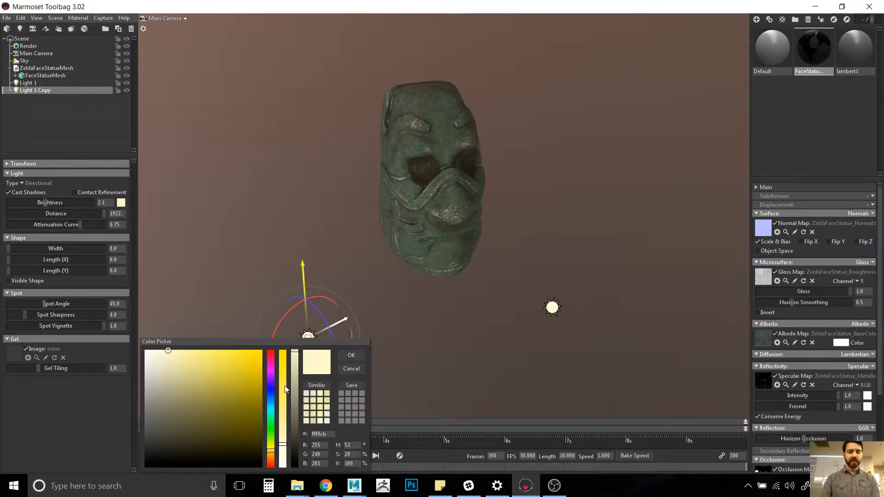
{"action": "left_click_drag", "start_coordinate": [271, 370], "coordinate": [272, 373]}
{"action": "left_click_drag", "start_coordinate": [200, 353], "coordinate": [171, 345]}
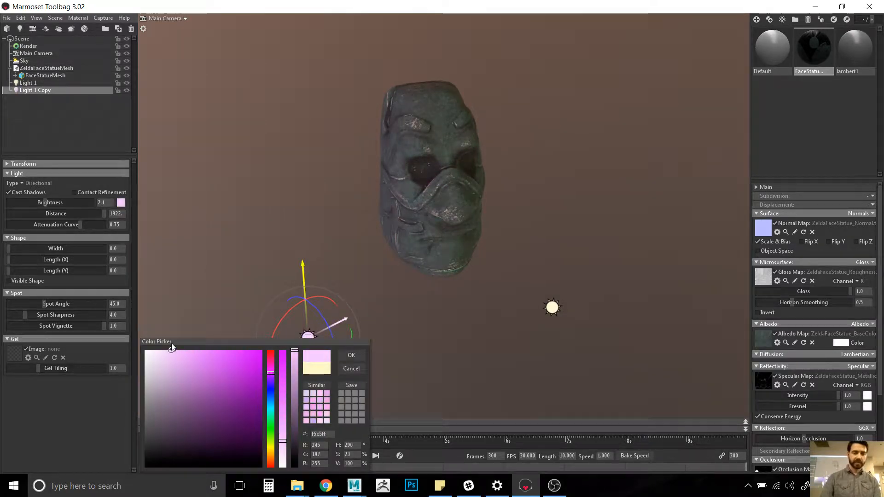
{"action": "left_click", "coordinate": [351, 356]}
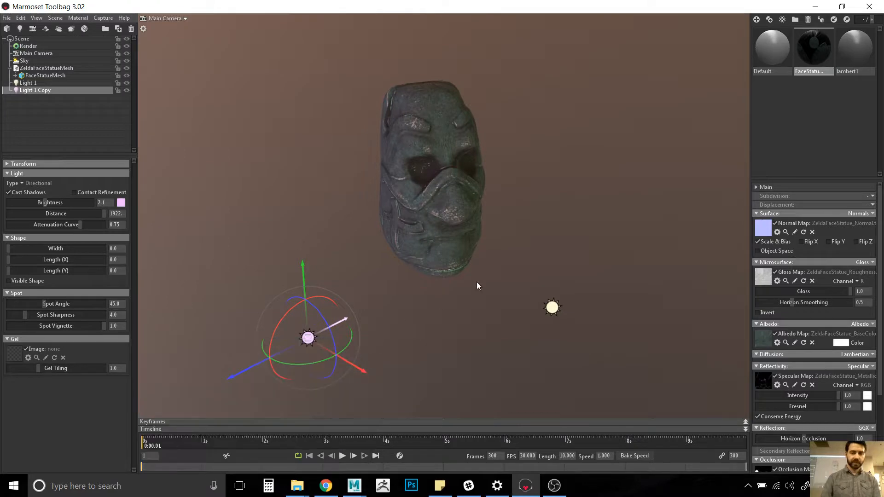
Step: Duplicate the pink light and move the new copy up and out beside the statue
{"action": "left_click_drag", "start_coordinate": [477, 285], "coordinate": [470, 258]}
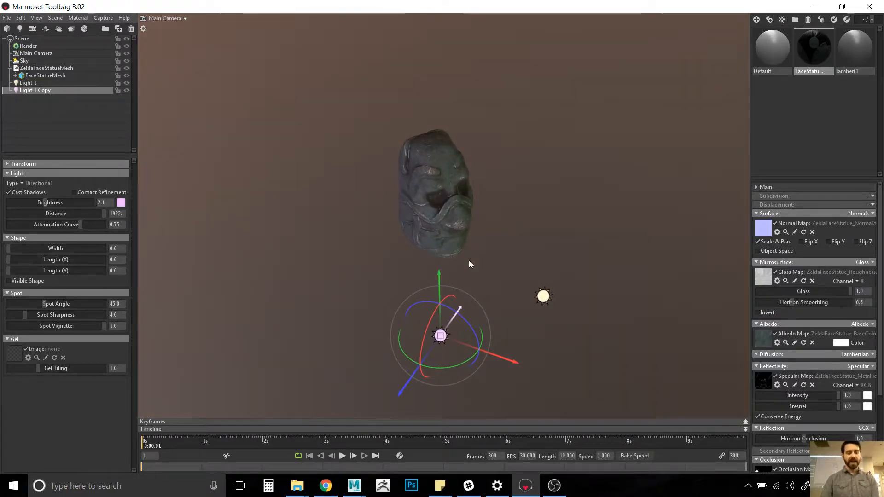
{"action": "key", "text": "ctrl+d"}
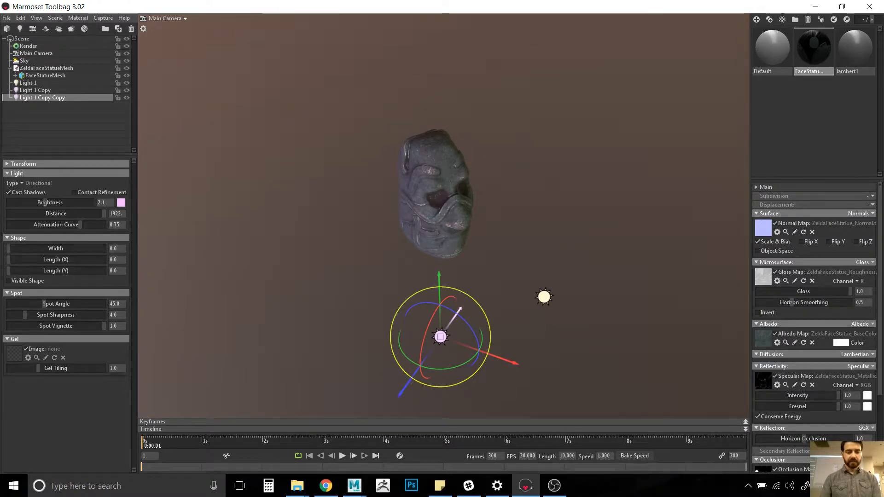
{"action": "left_click_drag", "start_coordinate": [502, 362], "coordinate": [353, 231]}
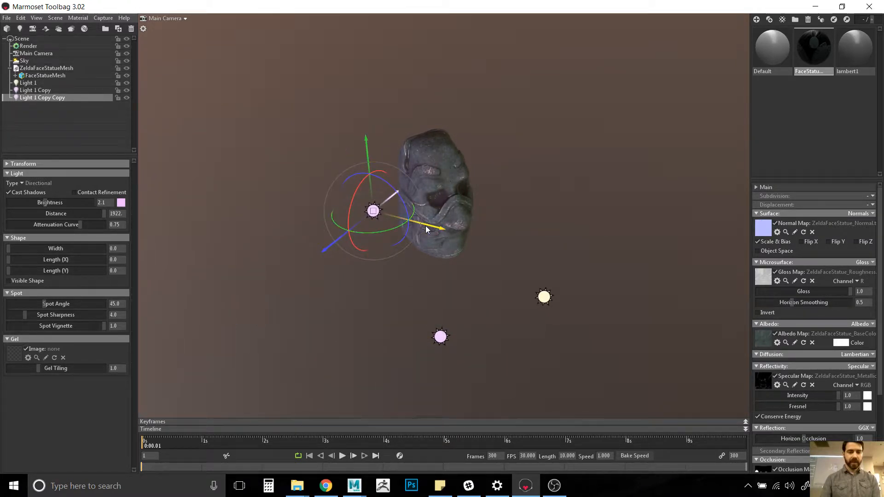
{"action": "left_click_drag", "start_coordinate": [426, 229], "coordinate": [366, 213]}
Step: Set the third light's colour to a bright, saturated cyan
{"action": "left_click", "coordinate": [120, 203]}
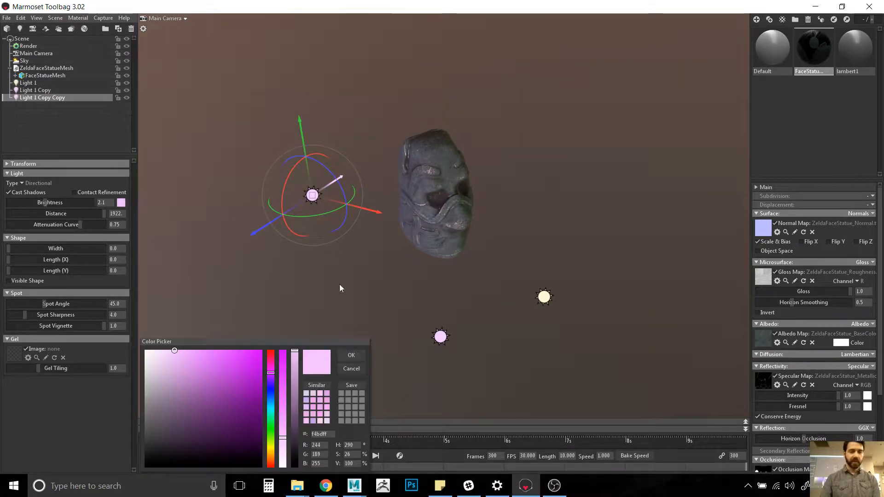
{"action": "left_click", "coordinate": [273, 407]}
{"action": "left_click", "coordinate": [253, 350]}
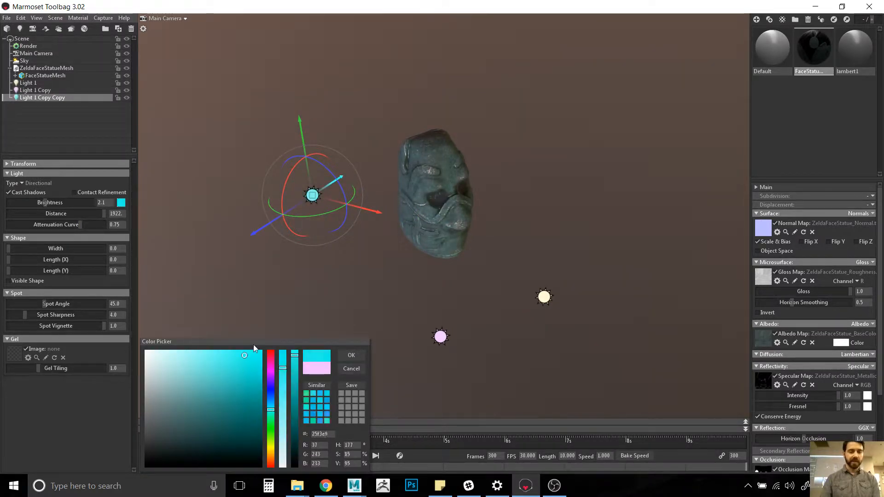
{"action": "left_click", "coordinate": [351, 355]}
Step: Rotate the cyan light to strike the side of the statue, deselect it and check the lighting up close
{"action": "left_click_drag", "start_coordinate": [322, 214], "coordinate": [277, 216]}
{"action": "left_click_drag", "start_coordinate": [359, 249], "coordinate": [526, 292]}
{"action": "left_click", "coordinate": [548, 304]}
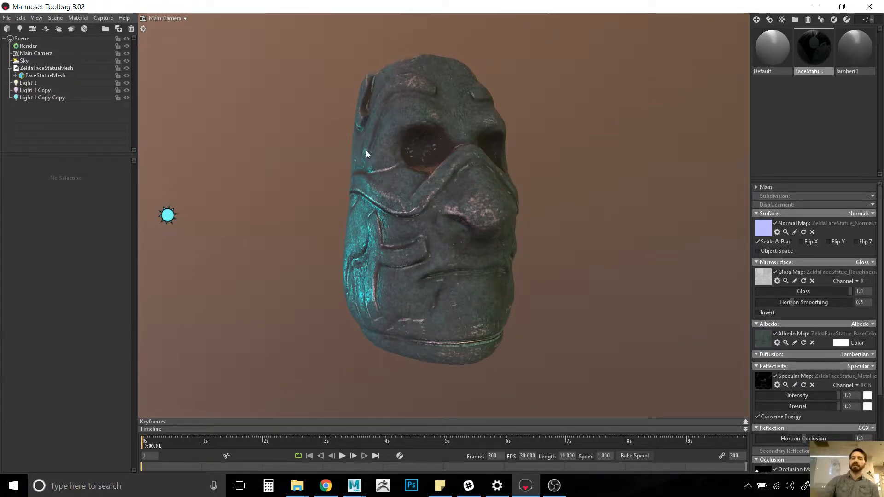
{"action": "left_click_drag", "start_coordinate": [445, 124], "coordinate": [447, 137]}
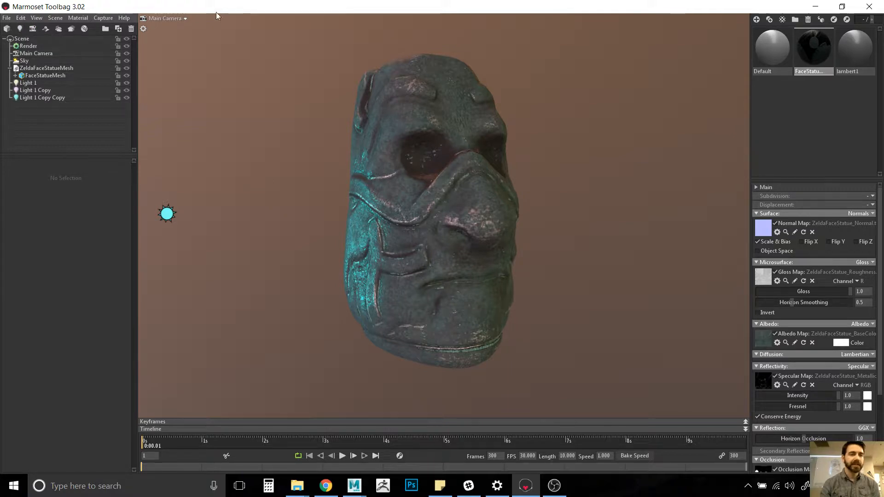
Step: Add a second camera from the current view and switch the viewport back to Main Camera
{"action": "left_click", "coordinate": [185, 19]}
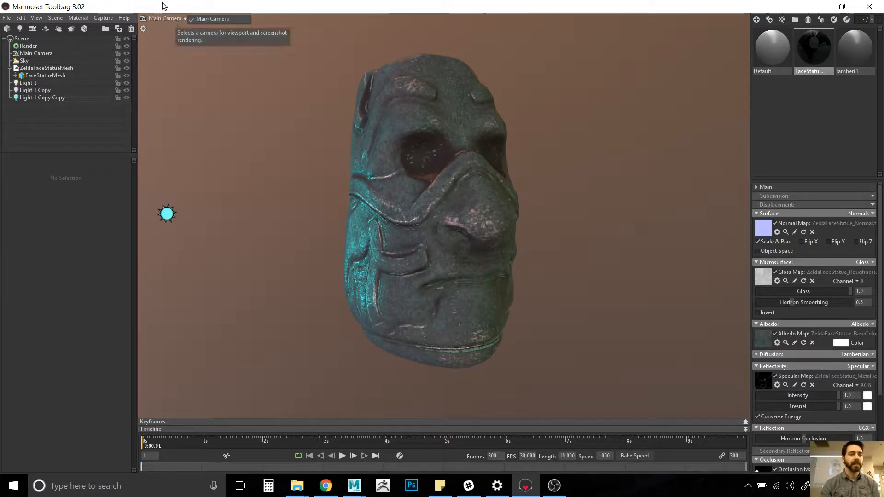
{"action": "left_click", "coordinate": [33, 29]}
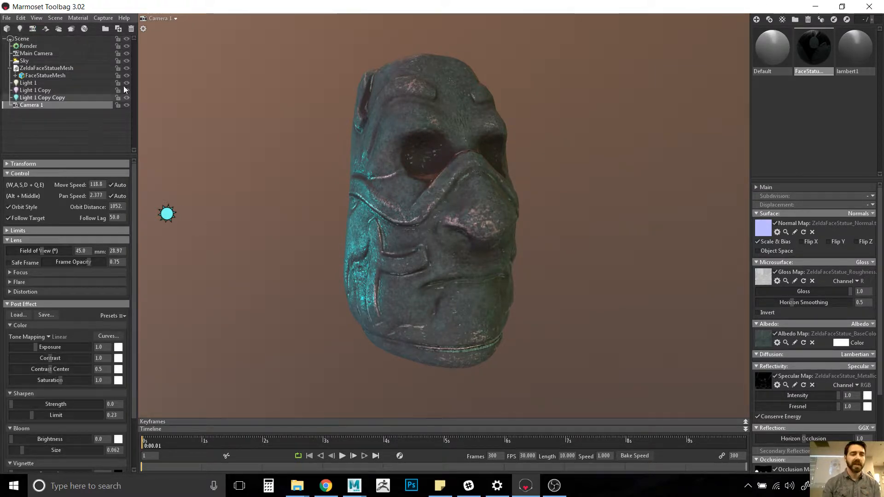
{"action": "left_click", "coordinate": [170, 16]}
{"action": "left_click", "coordinate": [190, 18]}
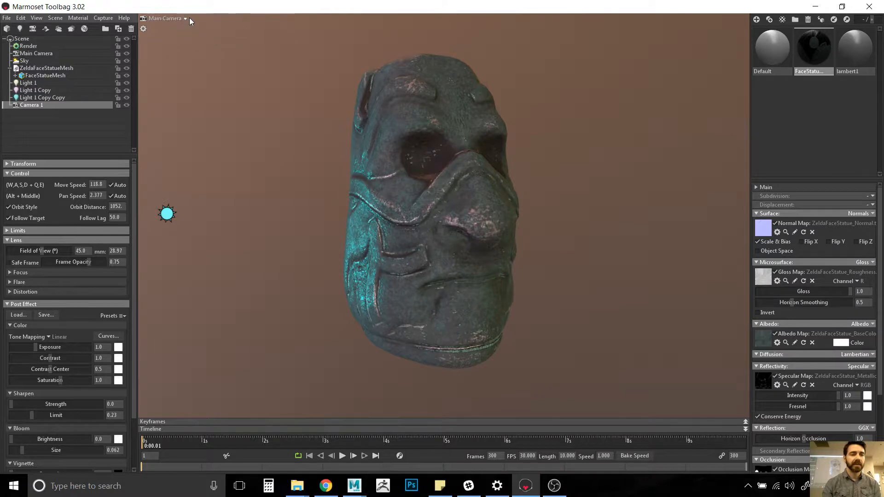
Step: Pull the Main Camera back to view the new camera and lights from another angle, and switch the viewport to Camera 1
{"action": "scroll", "coordinate": [538, 251], "scroll_direction": "down", "scroll_amount": 5}
{"action": "left_click_drag", "start_coordinate": [419, 192], "coordinate": [350, 139], "text": "alt"}
{"action": "scroll", "coordinate": [441, 277], "scroll_direction": "up", "scroll_amount": 3}
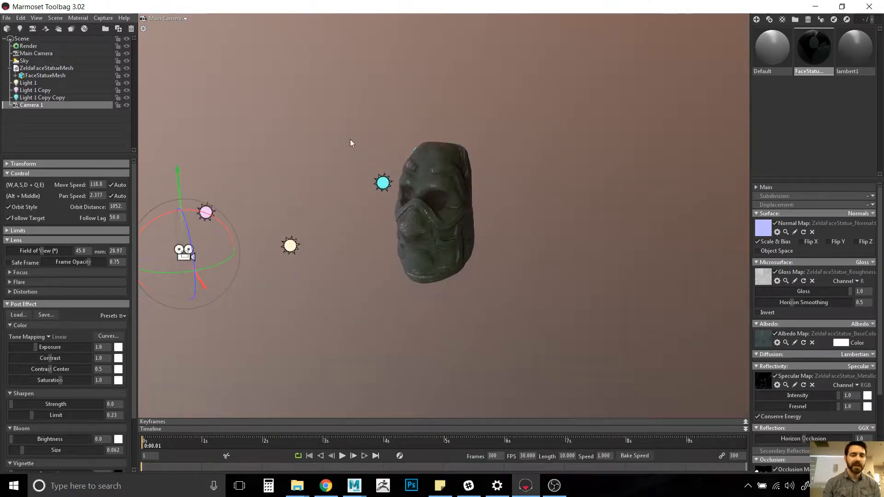
{"action": "left_click", "coordinate": [178, 19]}
{"action": "left_click", "coordinate": [209, 27]}
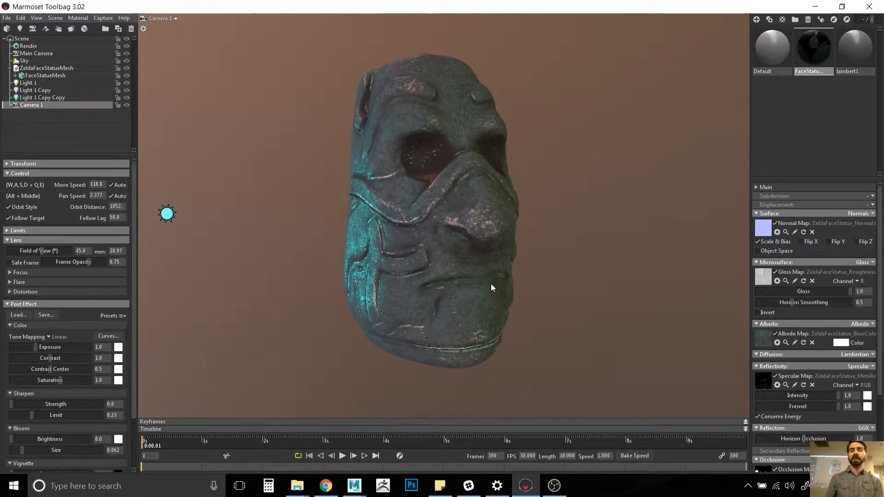
Step: Adjust Camera 1's focus settings to a near blur of about 22.13, far blur of about 6.16 and focus distance of about 973
{"action": "left_click", "coordinate": [10, 273]}
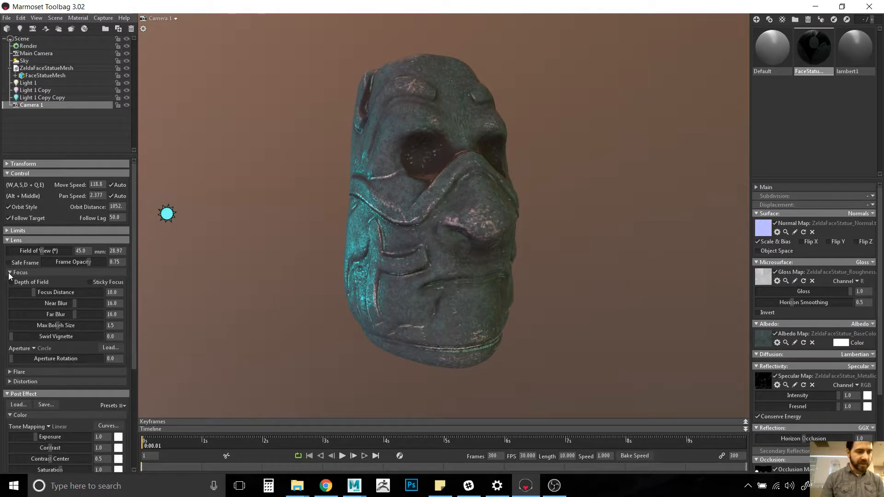
{"action": "left_click_drag", "start_coordinate": [33, 292], "coordinate": [75, 292]}
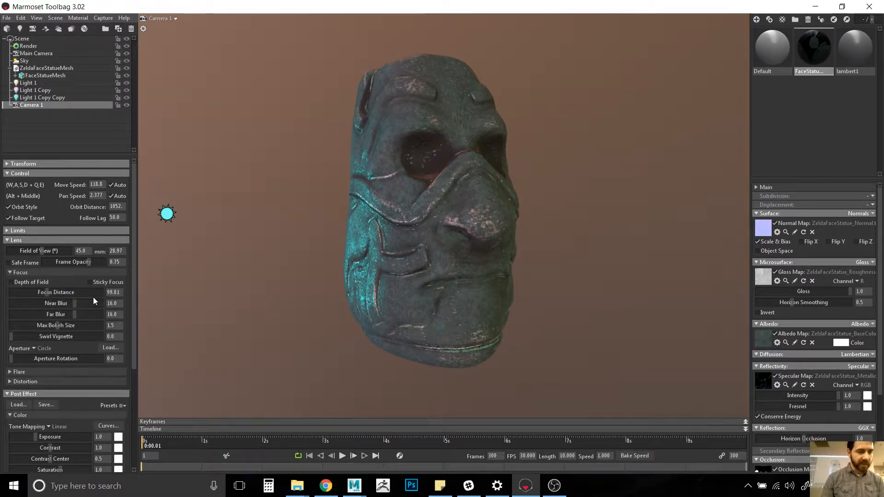
{"action": "scroll", "coordinate": [127, 284], "scroll_direction": "down", "scroll_amount": 1}
{"action": "left_click_drag", "start_coordinate": [74, 273], "coordinate": [57, 286]}
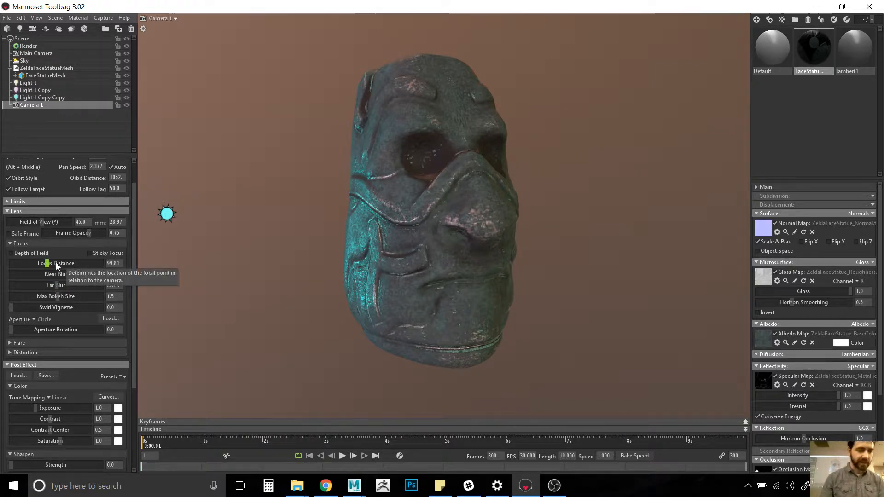
{"action": "mouse_move", "coordinate": [56, 263]}
{"action": "left_mouse_down"}
{"action": "mouse_move", "coordinate": [64, 263]}
{"action": "mouse_move", "coordinate": [56, 263]}
{"action": "left_mouse_up"}
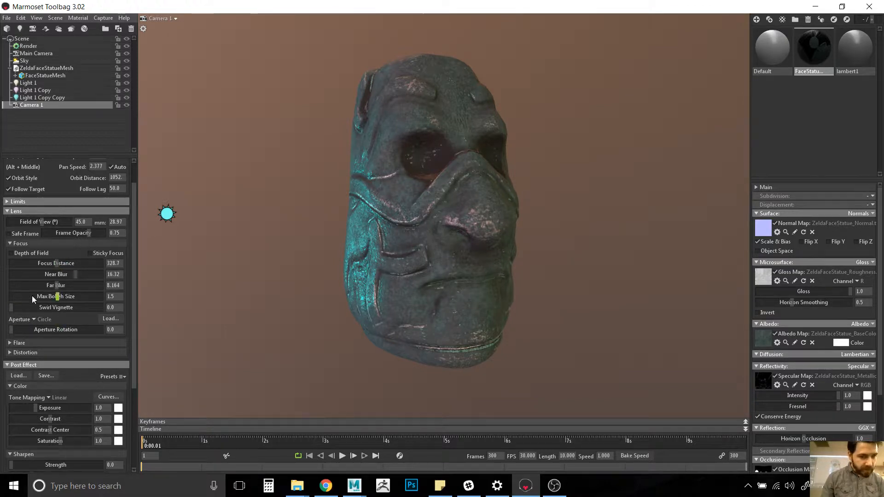
{"action": "left_click_drag", "start_coordinate": [57, 265], "coordinate": [86, 275]}
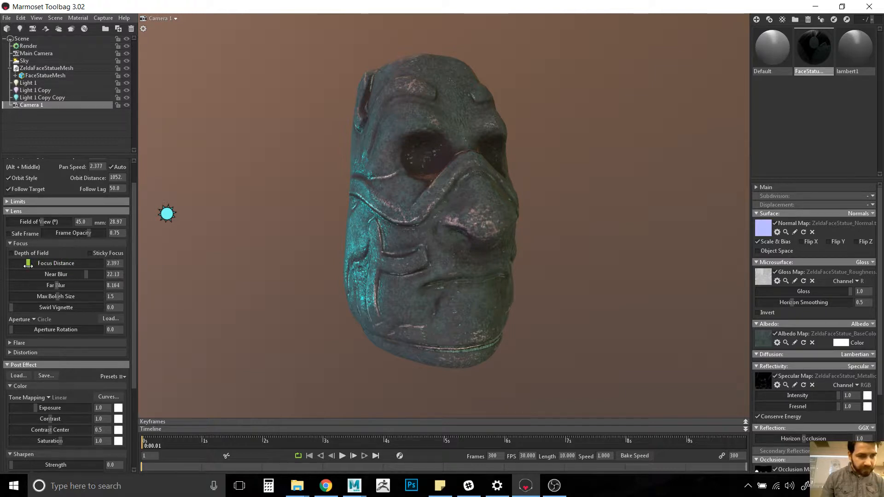
{"action": "left_click_drag", "start_coordinate": [28, 264], "coordinate": [68, 264]}
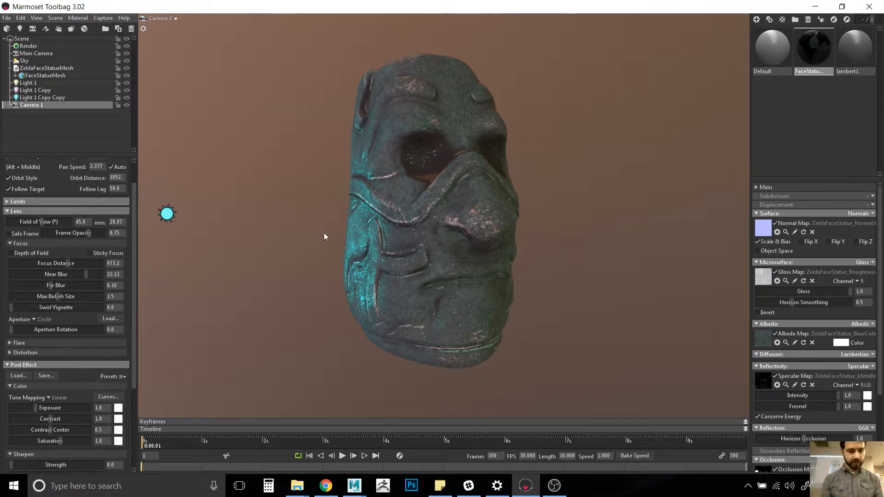
Step: Set Camera 1's focus distance to about 441.2 and frame the statue more closely
{"action": "scroll", "coordinate": [331, 226], "scroll_direction": "up", "scroll_amount": 3}
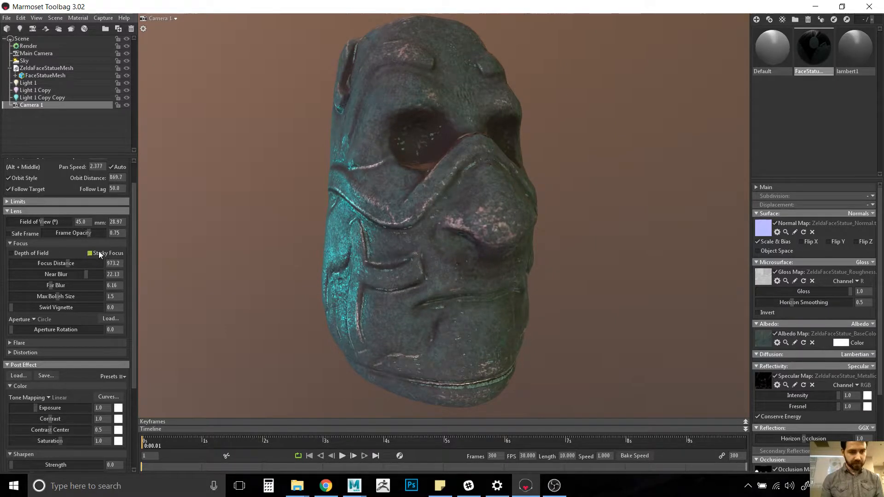
{"action": "mouse_move", "coordinate": [67, 263]}
{"action": "left_mouse_down"}
{"action": "mouse_move", "coordinate": [98, 263]}
{"action": "mouse_move", "coordinate": [34, 263]}
{"action": "mouse_move", "coordinate": [59, 262]}
{"action": "left_mouse_up"}
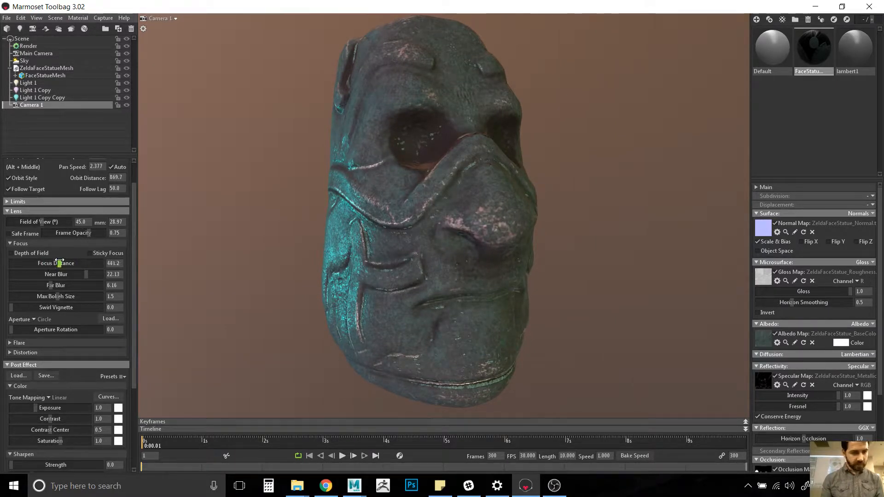
{"action": "left_click", "coordinate": [164, 18]}
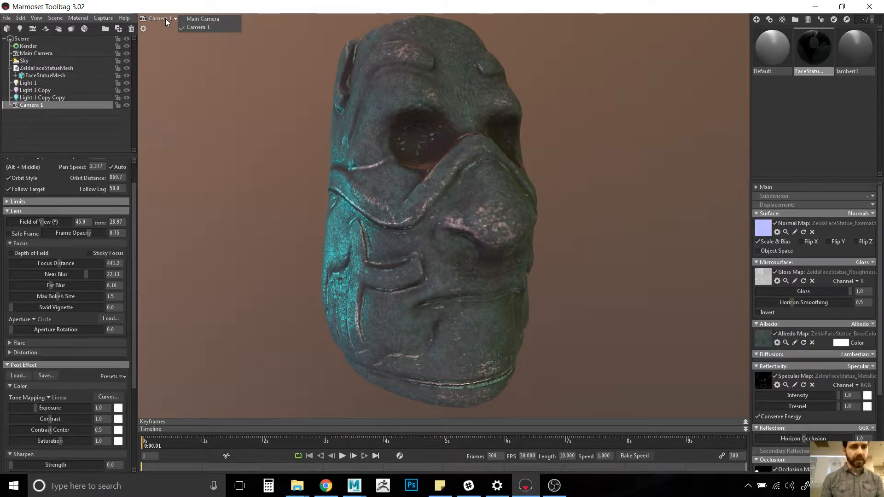
{"action": "left_click", "coordinate": [166, 19]}
{"action": "scroll", "coordinate": [325, 241], "scroll_direction": "down", "scroll_amount": 2}
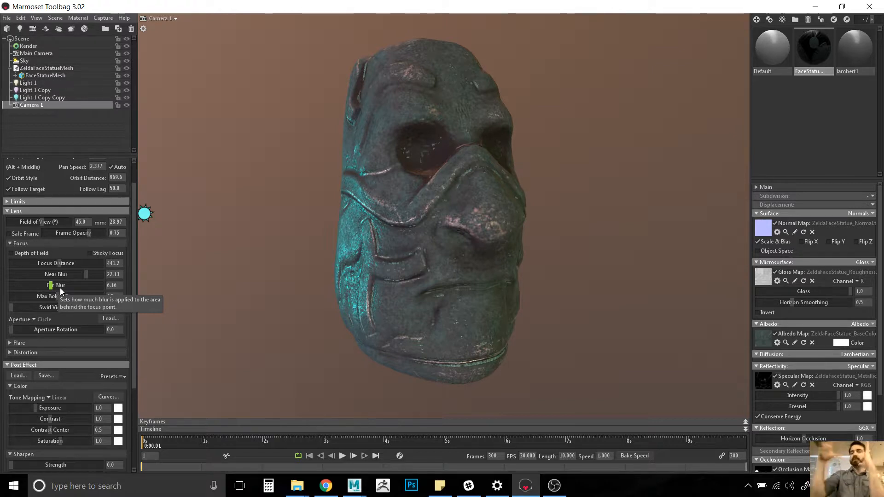
{"action": "right_click_drag", "start_coordinate": [359, 288], "coordinate": [353, 256], "text": "alt"}
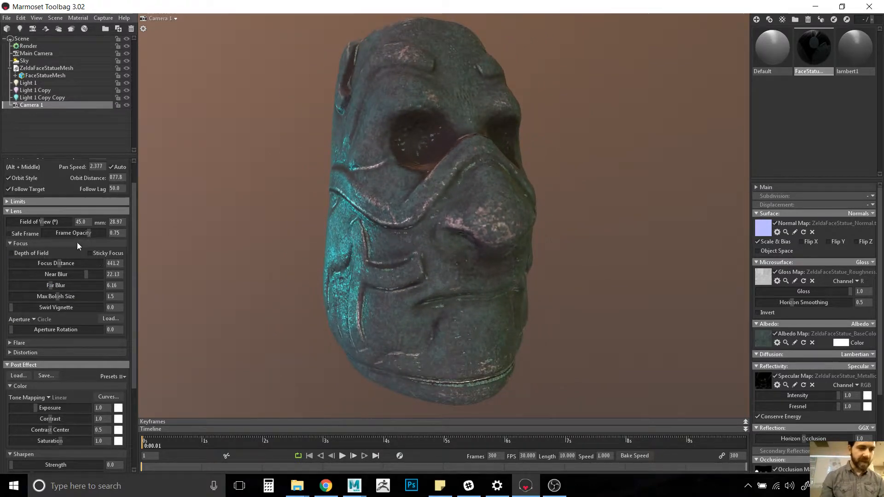
Step: Try out the sharpen, bloom and vignette post effects on Camera 1 and return their strengths to 0
{"action": "scroll", "coordinate": [129, 226], "scroll_direction": "down", "scroll_amount": 1}
{"action": "scroll", "coordinate": [54, 262], "scroll_direction": "down", "scroll_amount": 4}
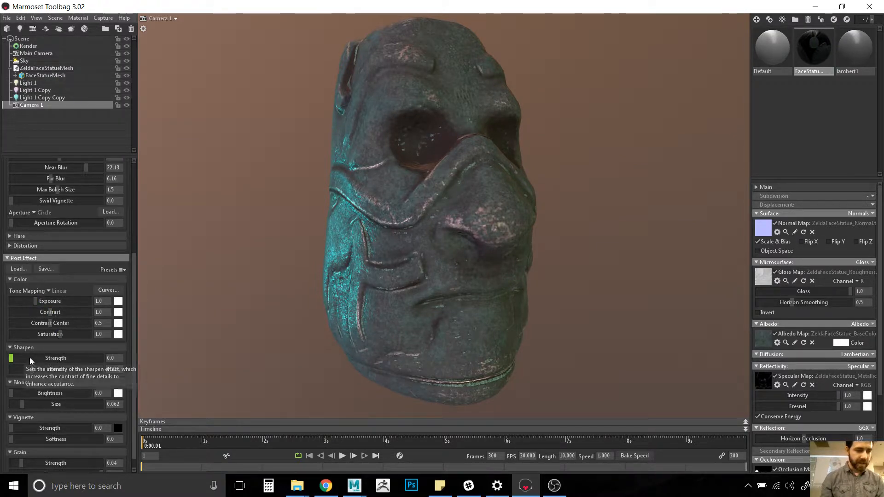
{"action": "mouse_move", "coordinate": [30, 358]}
{"action": "left_mouse_down"}
{"action": "mouse_move", "coordinate": [163, 351]}
{"action": "mouse_move", "coordinate": [19, 360]}
{"action": "left_mouse_up"}
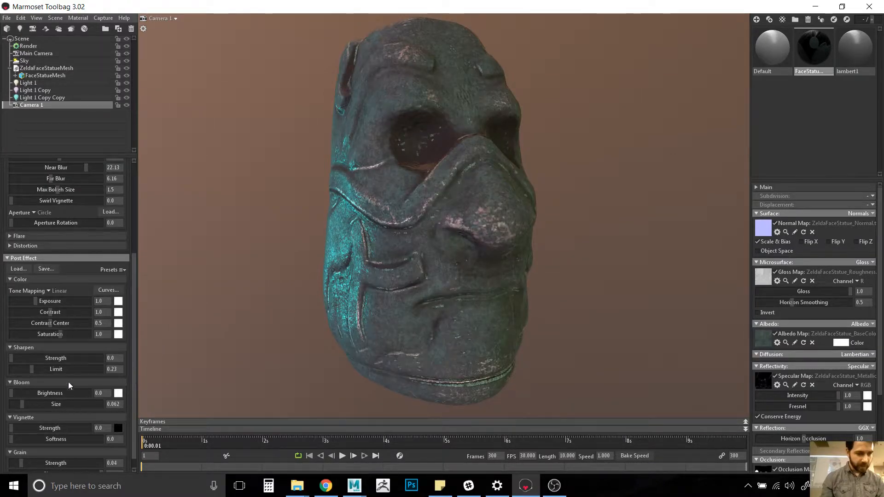
{"action": "left_click_drag", "start_coordinate": [14, 394], "coordinate": [65, 389]}
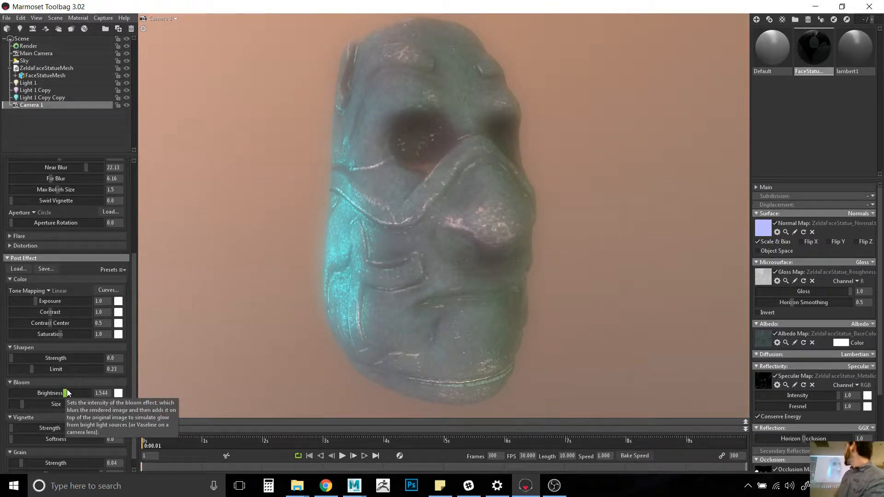
{"action": "left_click_drag", "start_coordinate": [65, 392], "coordinate": [18, 393]}
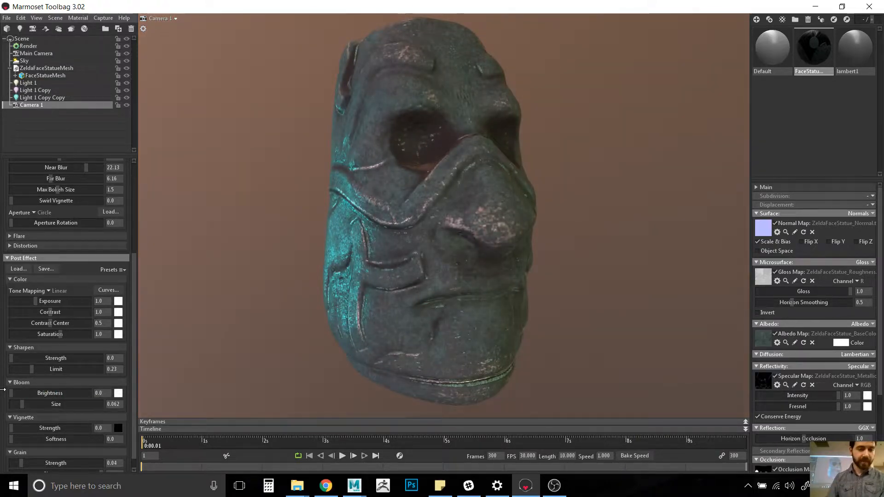
{"action": "scroll", "coordinate": [137, 305], "scroll_direction": "down", "scroll_amount": 1}
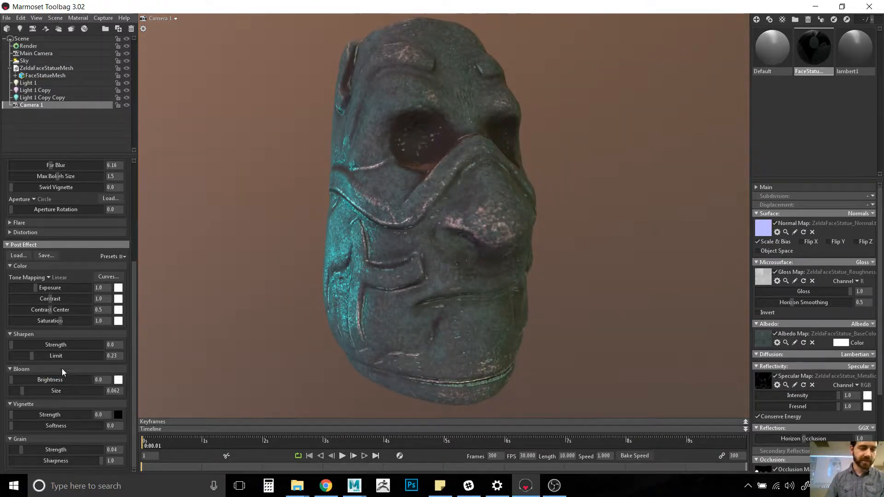
{"action": "mouse_move", "coordinate": [17, 414]}
{"action": "left_mouse_down"}
{"action": "mouse_move", "coordinate": [87, 413]}
{"action": "mouse_move", "coordinate": [55, 412]}
{"action": "mouse_move", "coordinate": [89, 402]}
{"action": "mouse_move", "coordinate": [5, 405]}
{"action": "left_mouse_up"}
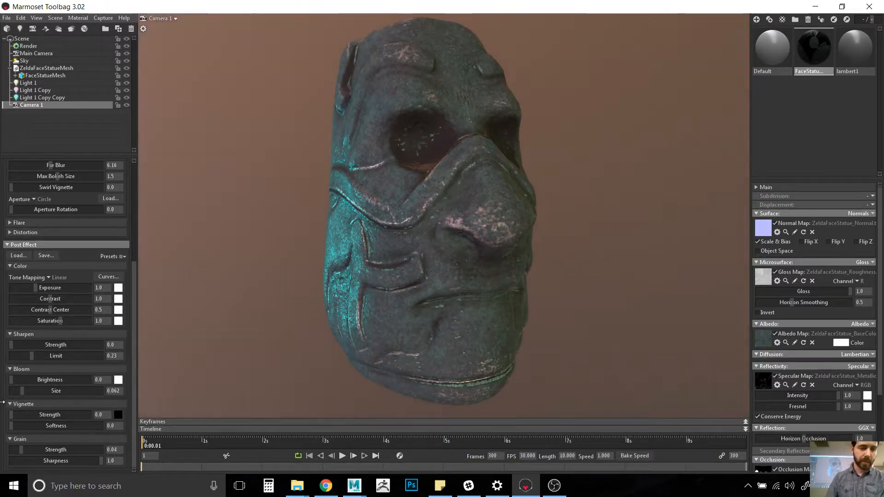
Step: Try different grain strengths on Camera 1 and set the grain strength to 0
{"action": "left_click_drag", "start_coordinate": [21, 448], "coordinate": [118, 443]}
{"action": "left_click_drag", "start_coordinate": [38, 451], "coordinate": [25, 450]}
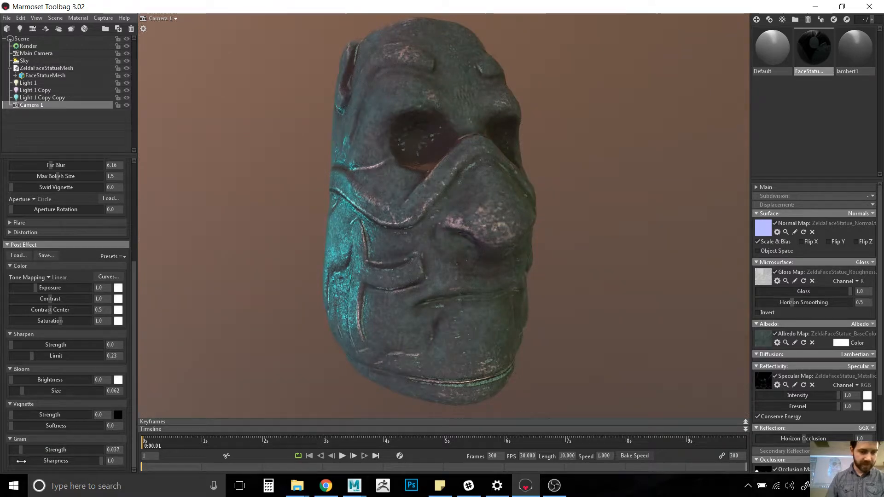
{"action": "left_click_drag", "start_coordinate": [134, 279], "coordinate": [127, 160]}
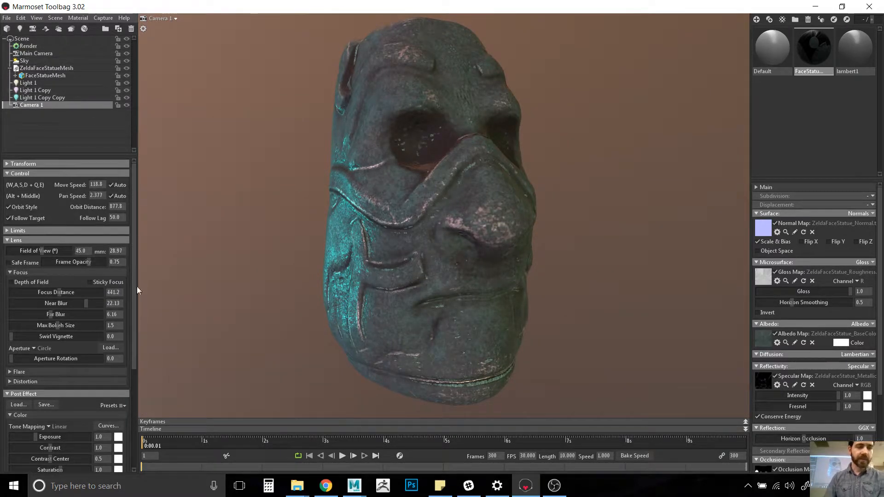
{"action": "left_click_drag", "start_coordinate": [136, 319], "coordinate": [128, 414]}
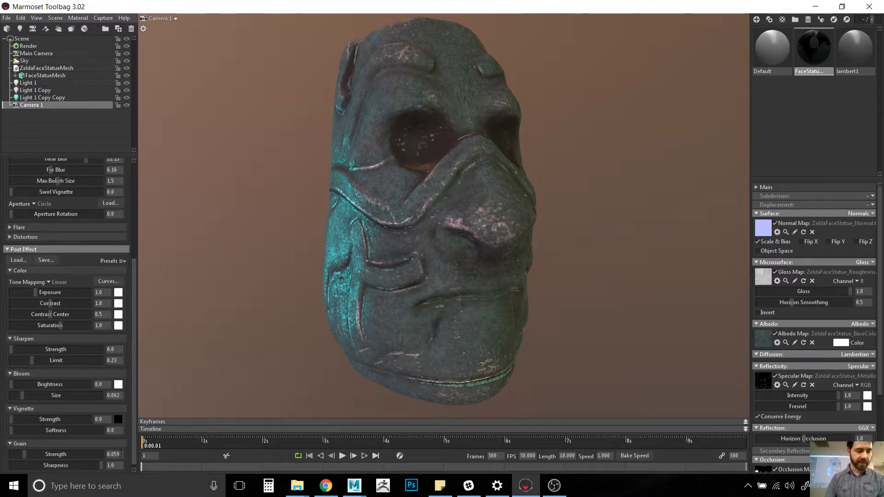
{"action": "type", "text": "0"}
{"action": "key", "text": "Return"}
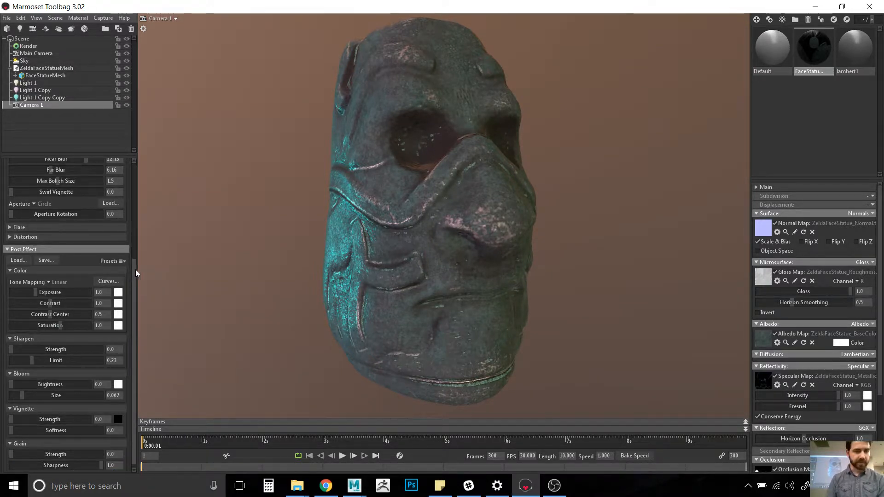
{"action": "left_click_drag", "start_coordinate": [135, 269], "coordinate": [114, 147]}
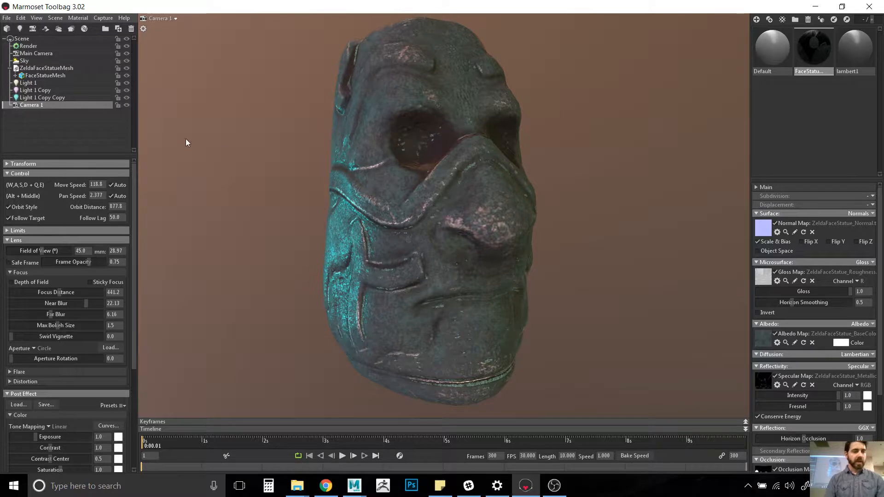
Step: Try a shadow catcher beneath the statue, check the shadow it receives, and delete it
{"action": "left_click", "coordinate": [45, 29]}
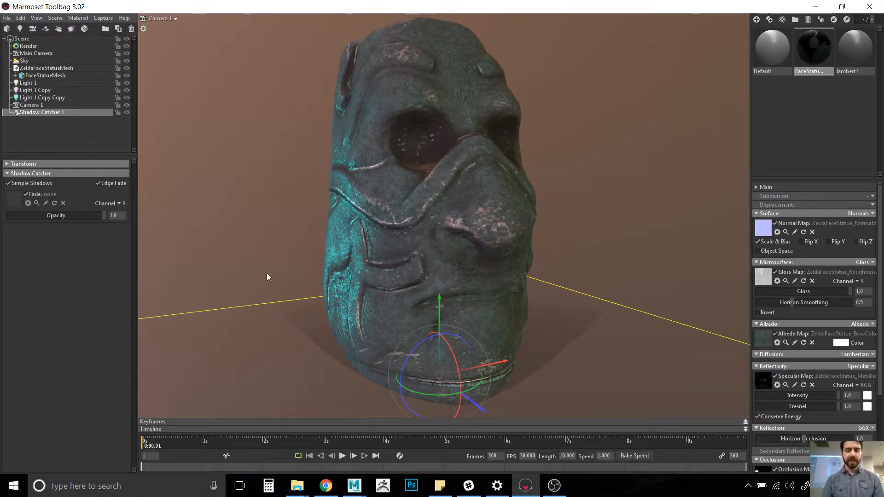
{"action": "left_click", "coordinate": [246, 267]}
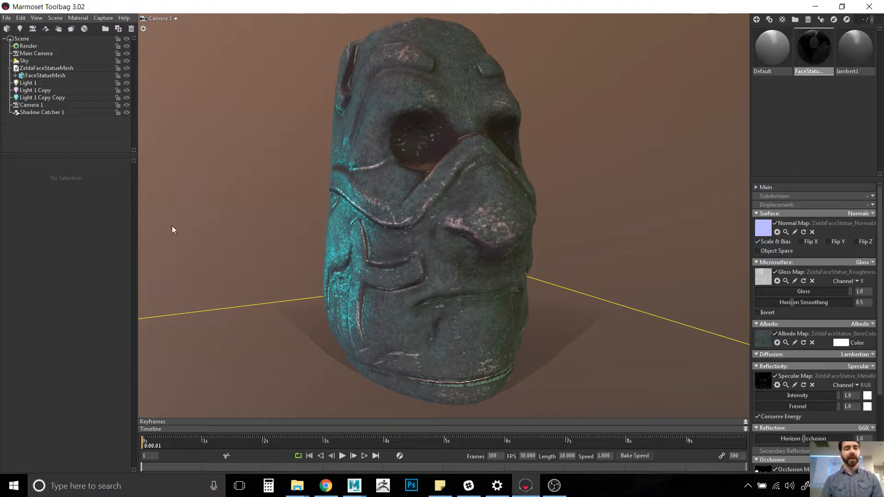
{"action": "left_click", "coordinate": [40, 112]}
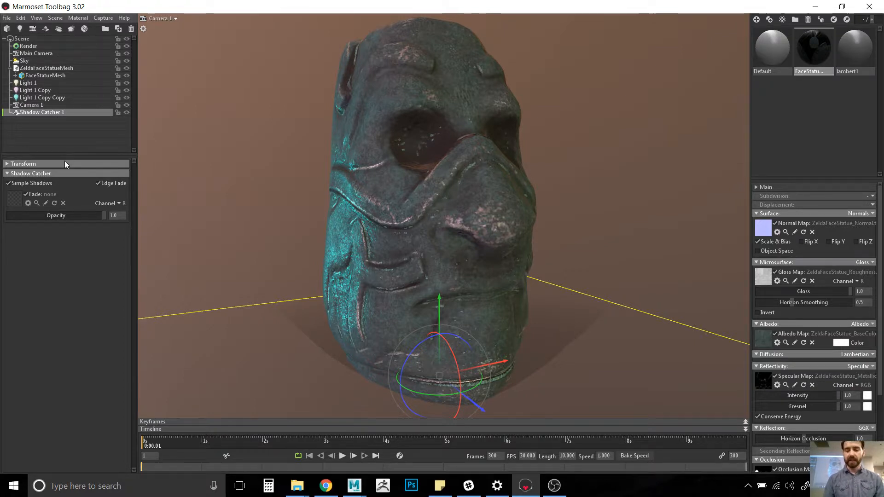
{"action": "key", "text": "Delete"}
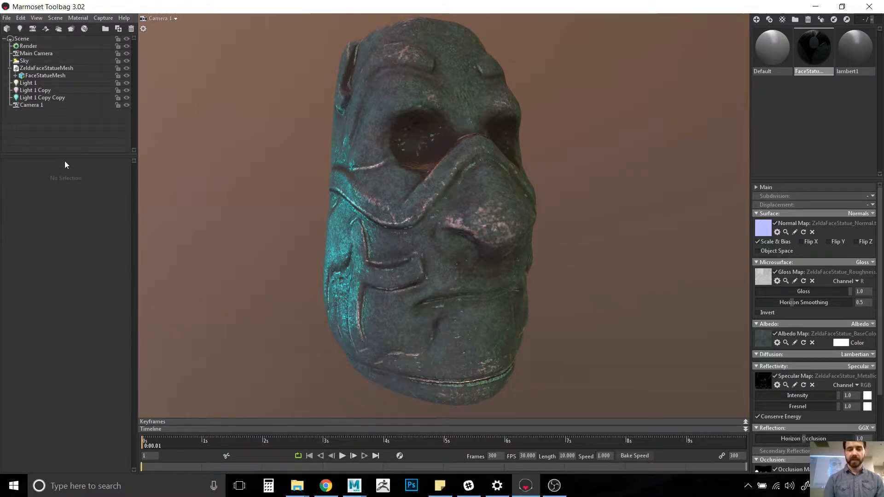
Step: Try scene fog with a max opacity of about 0.34 and dispersion of about 0.221, and delete it
{"action": "left_click", "coordinate": [63, 32]}
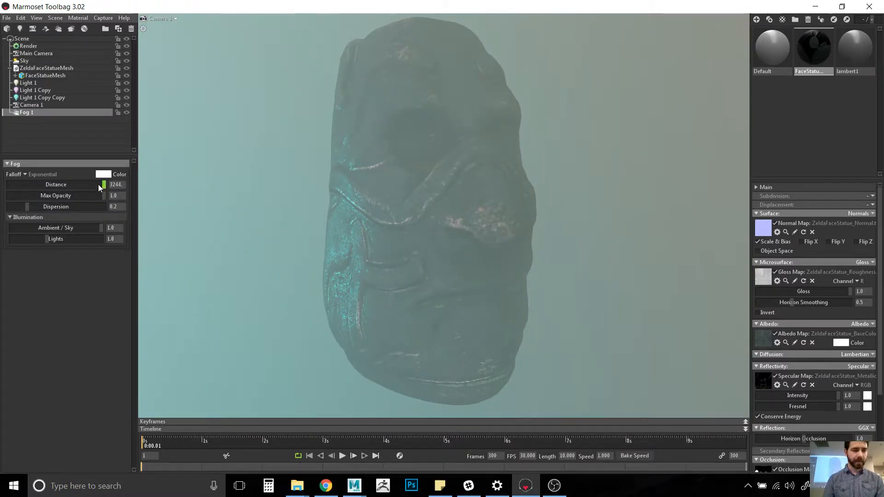
{"action": "left_click_drag", "start_coordinate": [98, 184], "coordinate": [127, 184]}
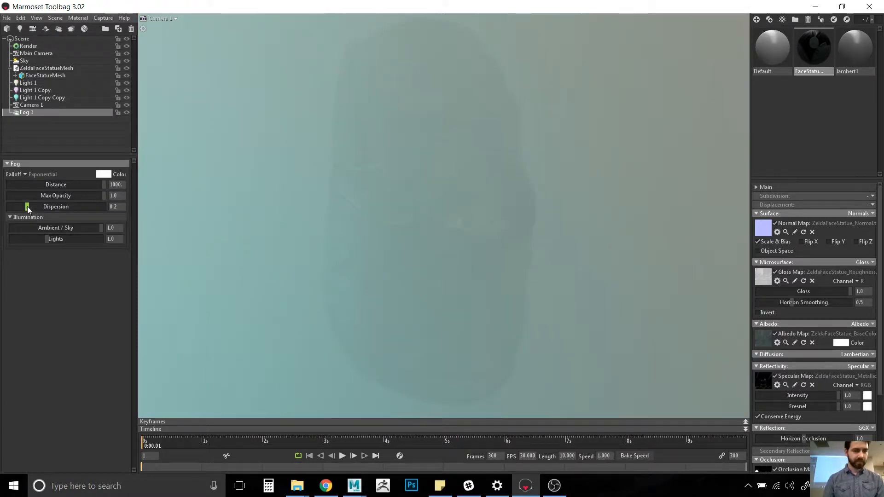
{"action": "mouse_move", "coordinate": [27, 207]}
{"action": "left_mouse_down"}
{"action": "mouse_move", "coordinate": [56, 207]}
{"action": "mouse_move", "coordinate": [30, 206]}
{"action": "left_mouse_up"}
{"action": "left_click_drag", "start_coordinate": [104, 197], "coordinate": [17, 201]}
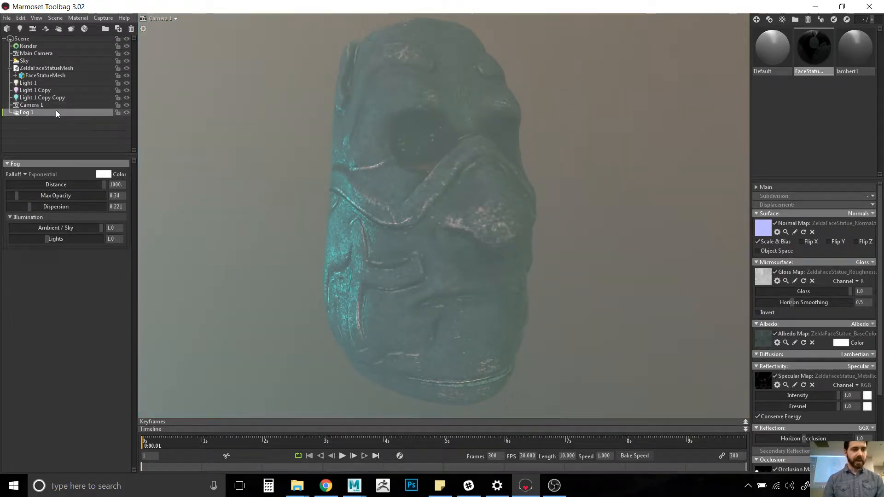
{"action": "key", "text": "Delete"}
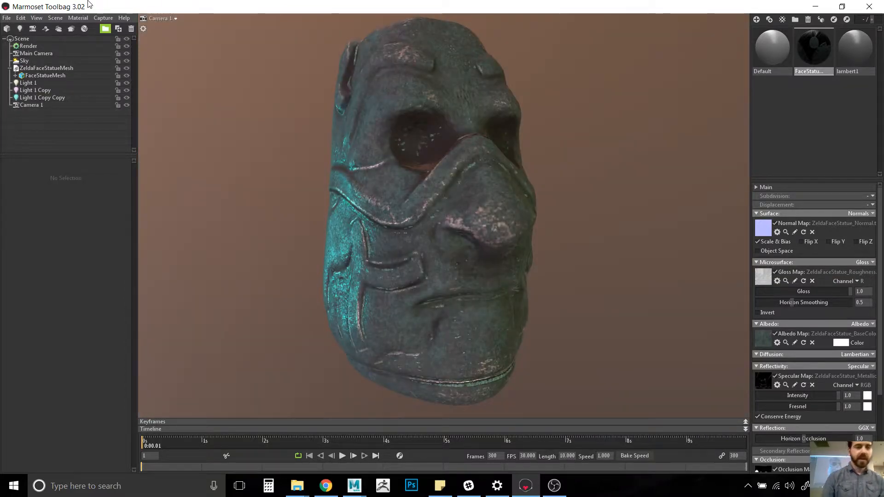
Step: Add a fog object again, try its distance and a lights illumination of about 0.238, and remove it
{"action": "left_click", "coordinate": [58, 28]}
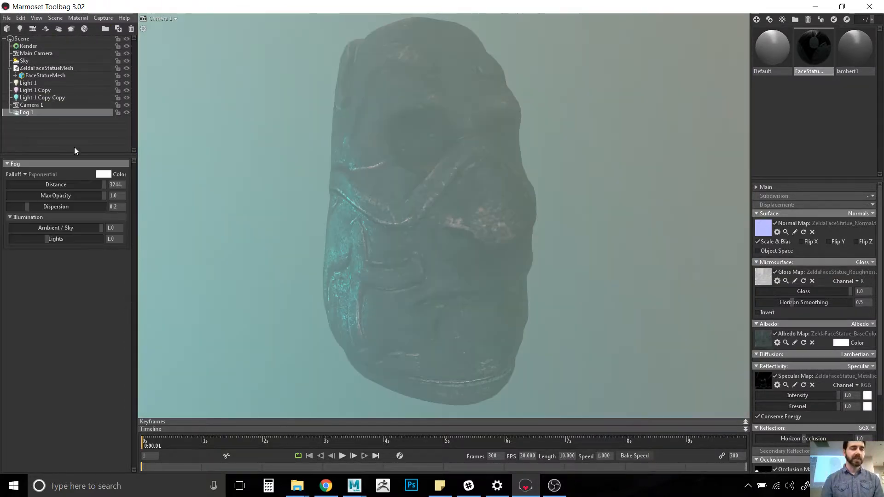
{"action": "mouse_move", "coordinate": [102, 184]}
{"action": "left_mouse_down"}
{"action": "mouse_move", "coordinate": [67, 186]}
{"action": "mouse_move", "coordinate": [110, 185]}
{"action": "mouse_move", "coordinate": [11, 196]}
{"action": "mouse_move", "coordinate": [111, 196]}
{"action": "left_mouse_up"}
{"action": "mouse_move", "coordinate": [50, 244]}
{"action": "left_mouse_down"}
{"action": "mouse_move", "coordinate": [78, 241]}
{"action": "mouse_move", "coordinate": [33, 240]}
{"action": "left_mouse_up"}
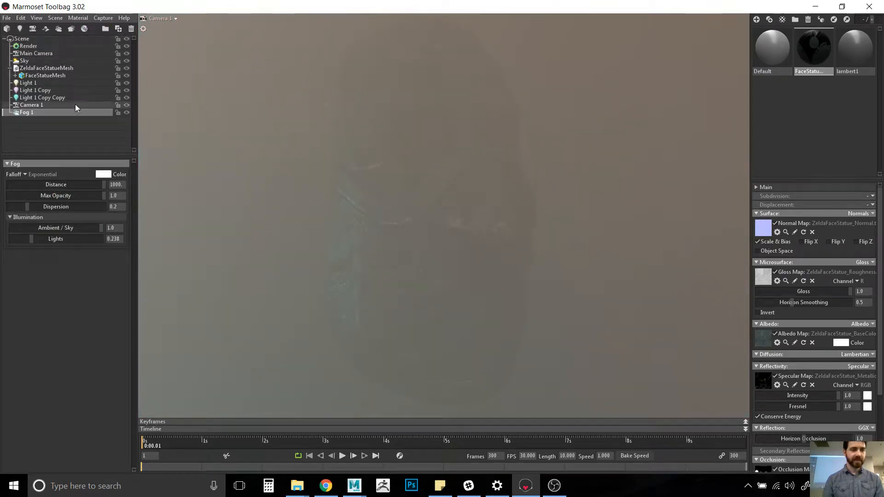
{"action": "key", "text": "Delete"}
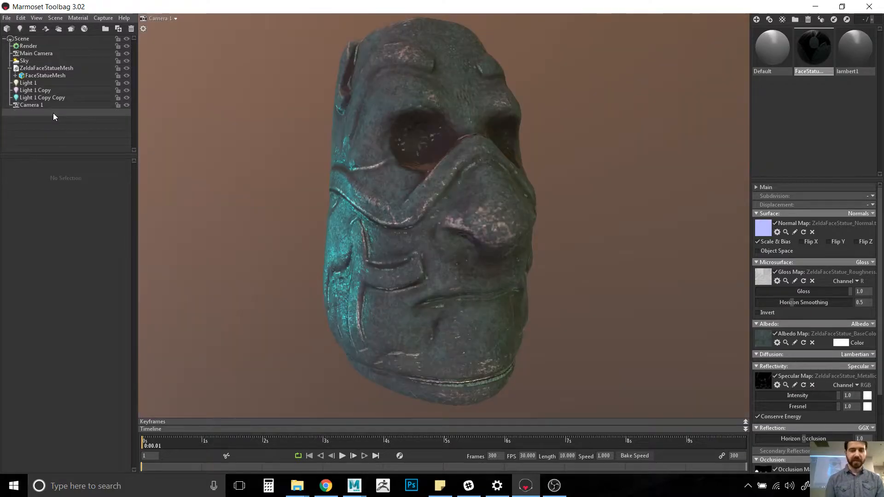
Step: Add a baker to the scene and look through its output and map settings
{"action": "left_click", "coordinate": [71, 30]}
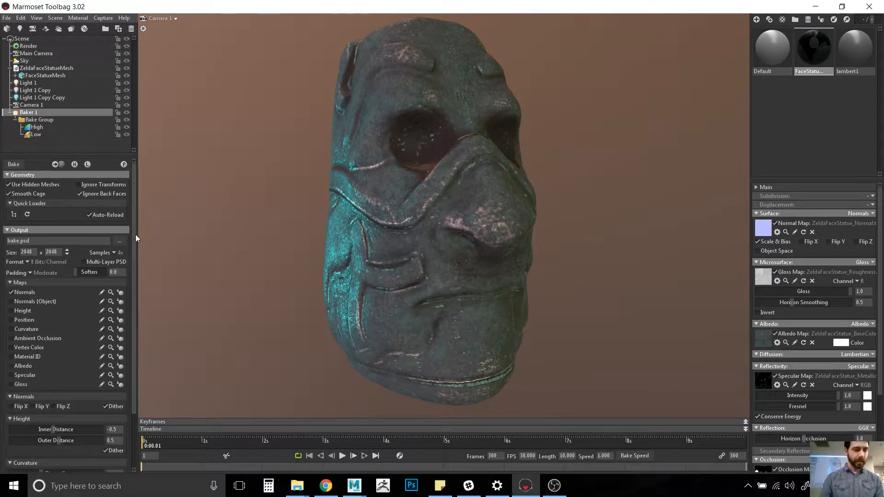
{"action": "scroll", "coordinate": [131, 266], "scroll_direction": "down", "scroll_amount": 3}
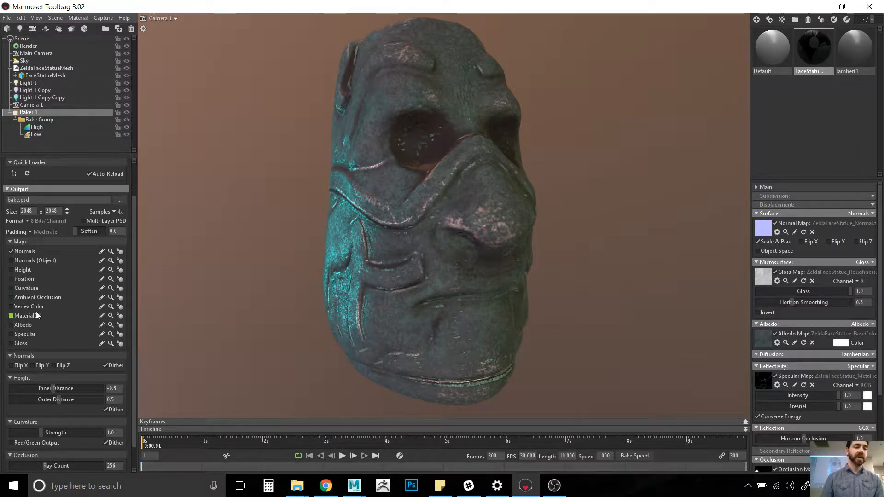
Step: Review the rest of the baker's map settings and delete Baker 1 from the scene
{"action": "scroll", "coordinate": [134, 350], "scroll_direction": "down", "scroll_amount": 2}
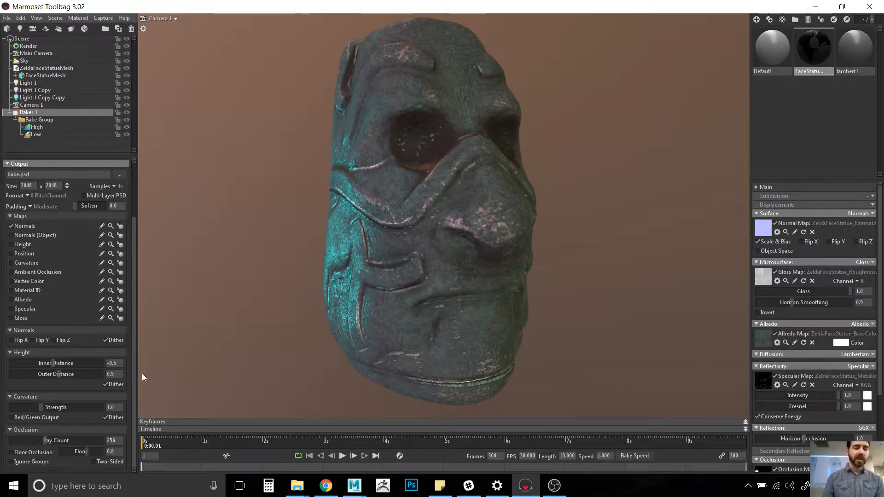
{"action": "scroll", "coordinate": [139, 365], "scroll_direction": "up", "scroll_amount": 5}
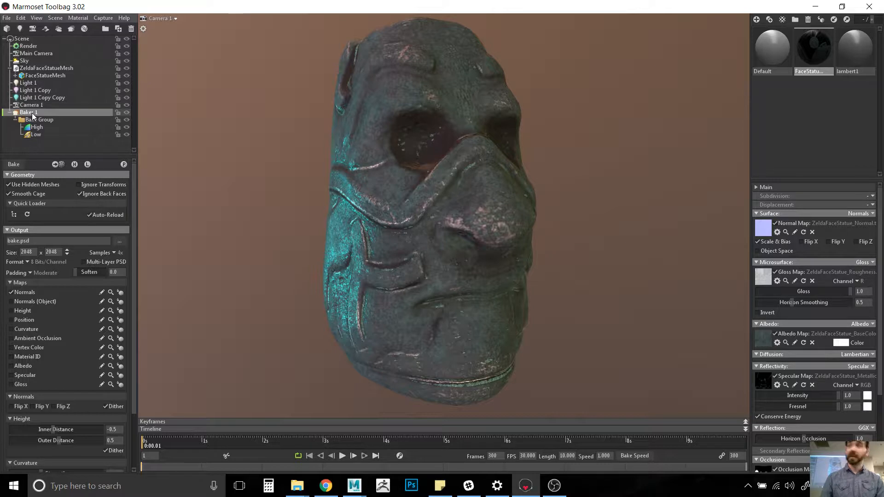
{"action": "key", "text": "Delete"}
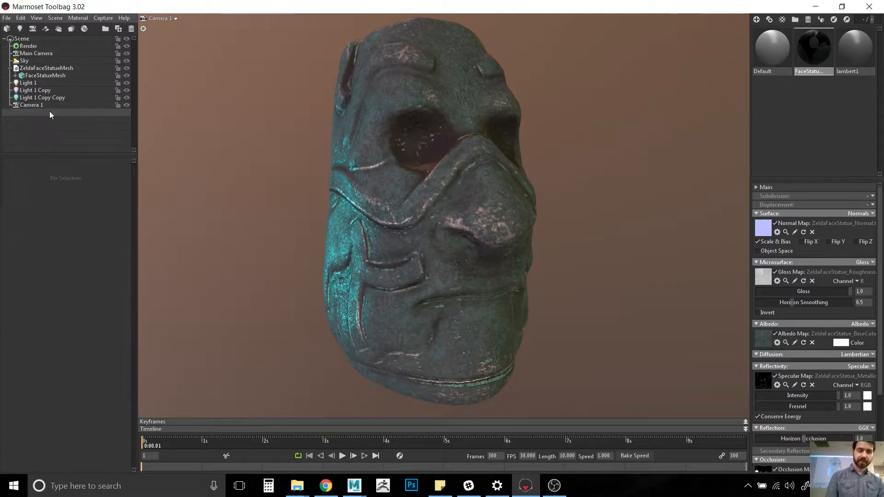
Step: Add a turntable to the scene and parent the statue mesh, all three lights and Camera 1 to it
{"action": "left_click", "coordinate": [84, 29]}
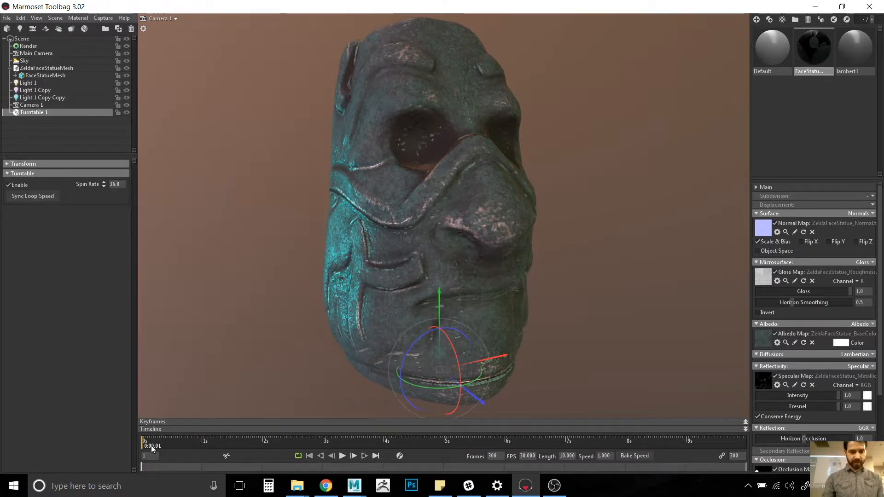
{"action": "left_click_drag", "start_coordinate": [151, 446], "coordinate": [94, 411]}
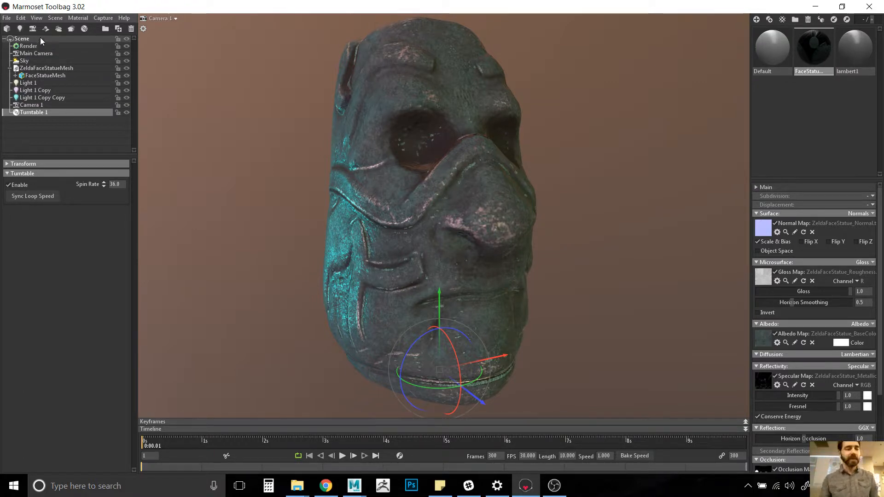
{"action": "left_click", "coordinate": [37, 106]}
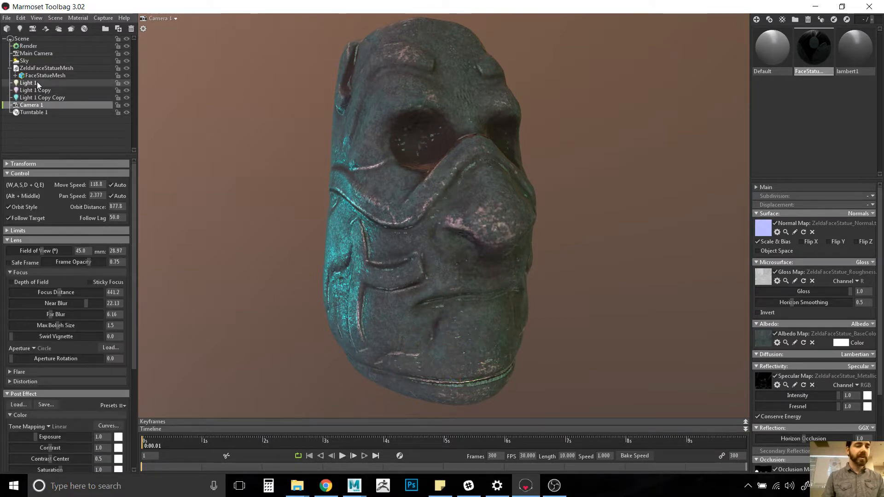
{"action": "left_click", "coordinate": [37, 83], "text": "shift"}
{"action": "left_click_drag", "start_coordinate": [40, 78], "coordinate": [27, 112]}
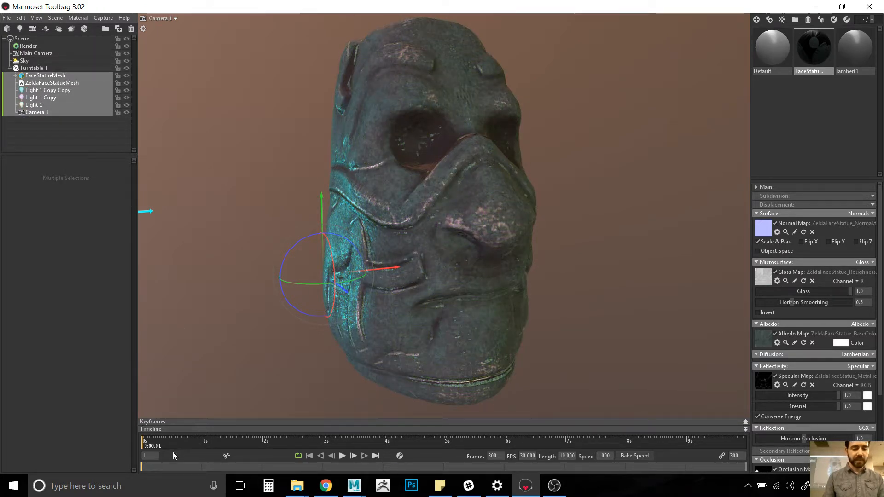
Step: Preview the turntable's rotation full-screen, by scrubbing the timeline, and by playing the animation
{"action": "key", "text": "Tab"}
{"action": "key", "text": "Tab"}
{"action": "key", "text": "Tab"}
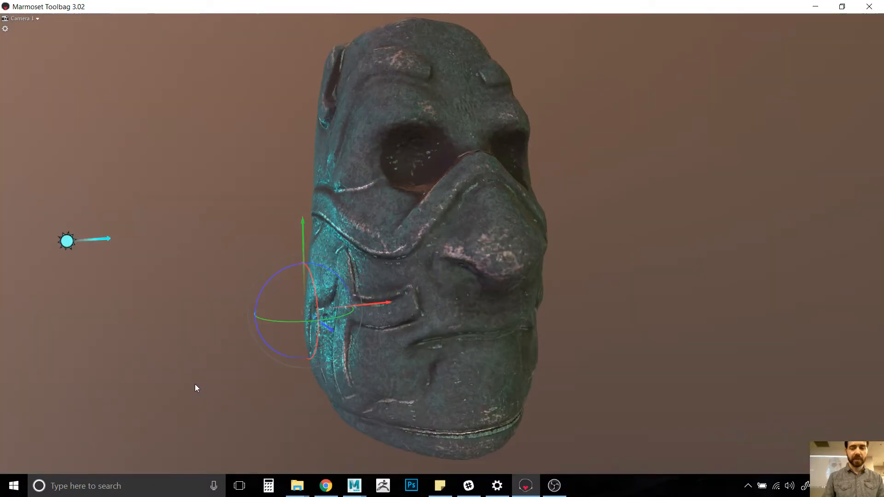
{"action": "key", "text": "Tab"}
{"action": "left_click_drag", "start_coordinate": [352, 441], "coordinate": [259, 445]}
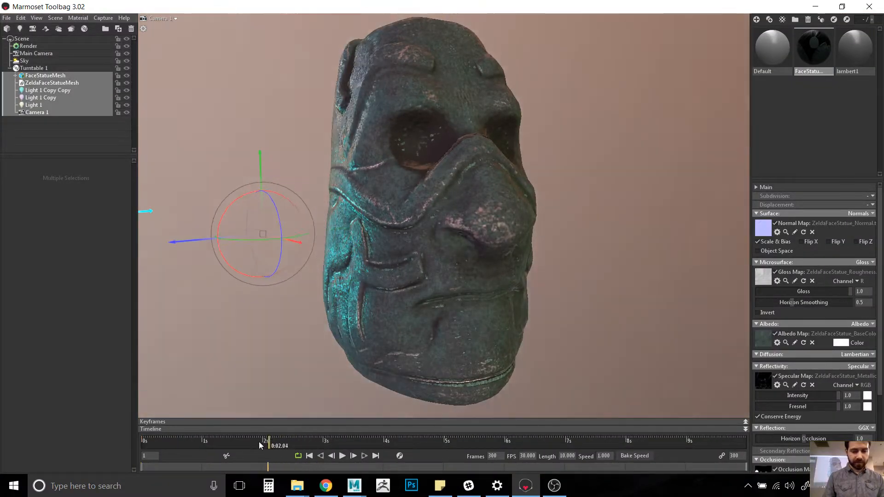
{"action": "left_click", "coordinate": [341, 456]}
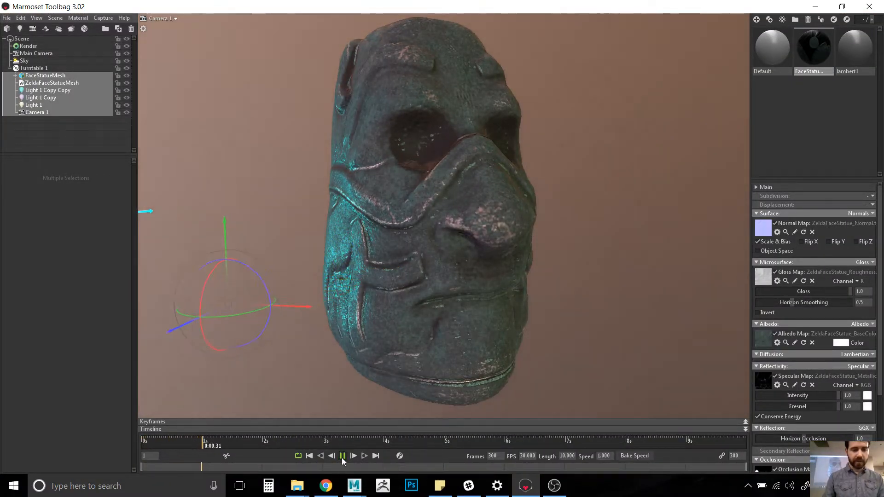
{"action": "left_click", "coordinate": [342, 456]}
Step: Move Camera 1 out of the turntable to sit under Sky, and play the animation from the start to check the spin
{"action": "left_click", "coordinate": [56, 113]}
{"action": "left_click", "coordinate": [142, 441]}
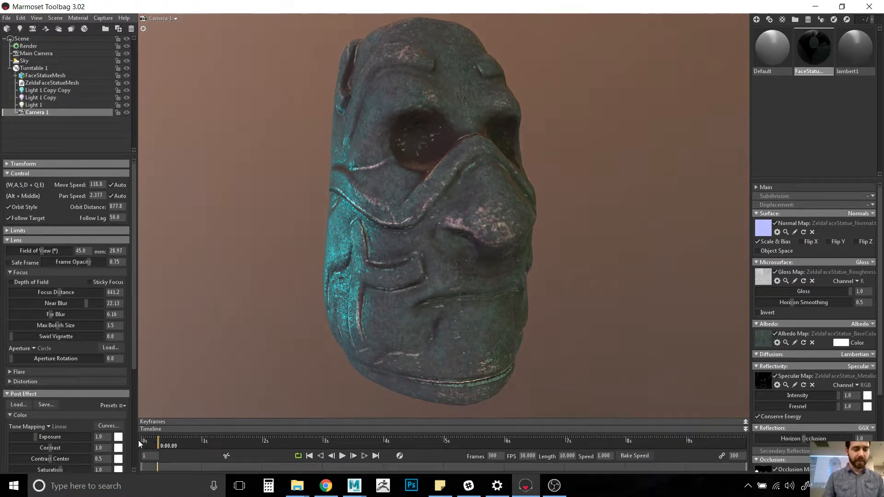
{"action": "left_click_drag", "start_coordinate": [32, 73], "coordinate": [32, 67]}
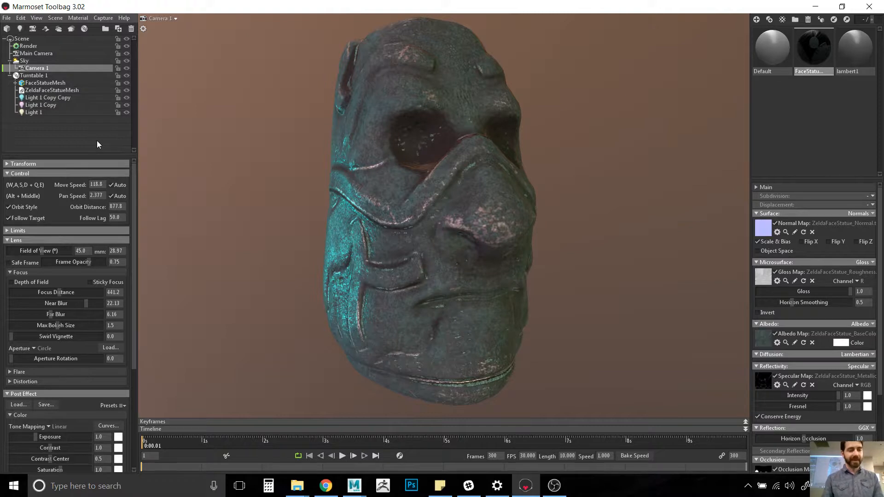
{"action": "left_click", "coordinate": [342, 456]}
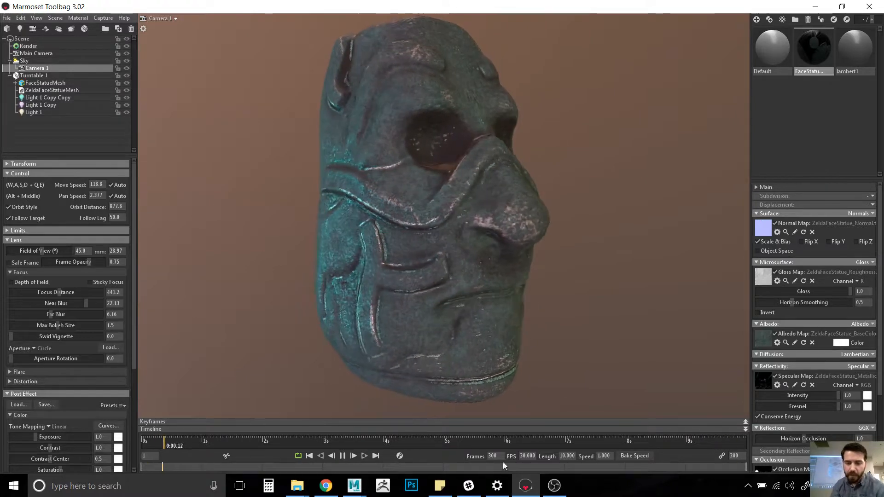
{"action": "left_click", "coordinate": [343, 456]}
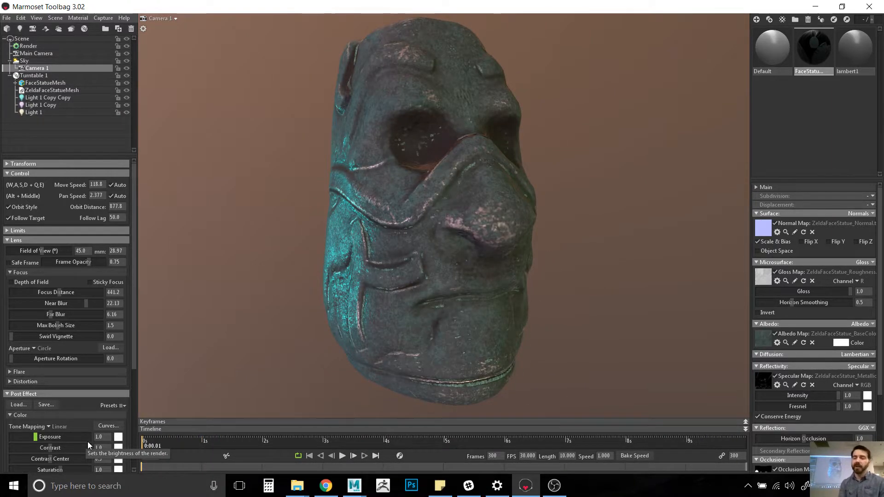
Step: Enable the scene wireframe in the render settings and lower its opacity to about 0.354
{"action": "left_click", "coordinate": [39, 45]}
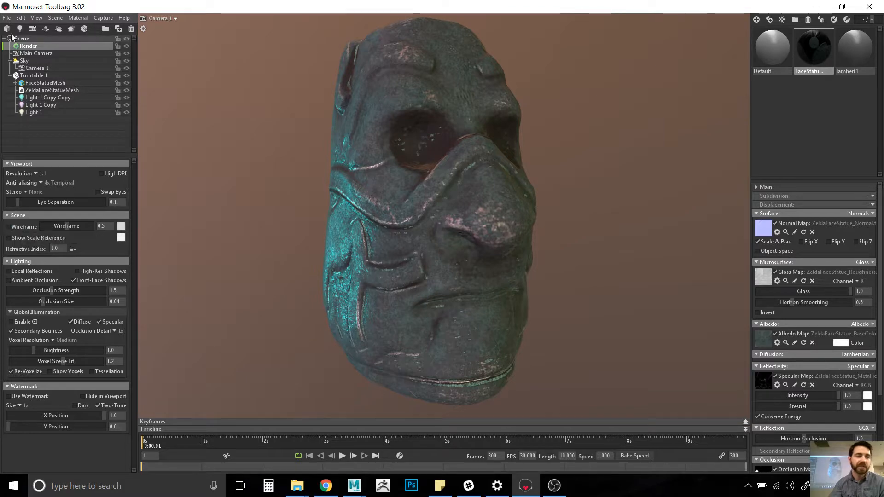
{"action": "left_click", "coordinate": [27, 47]}
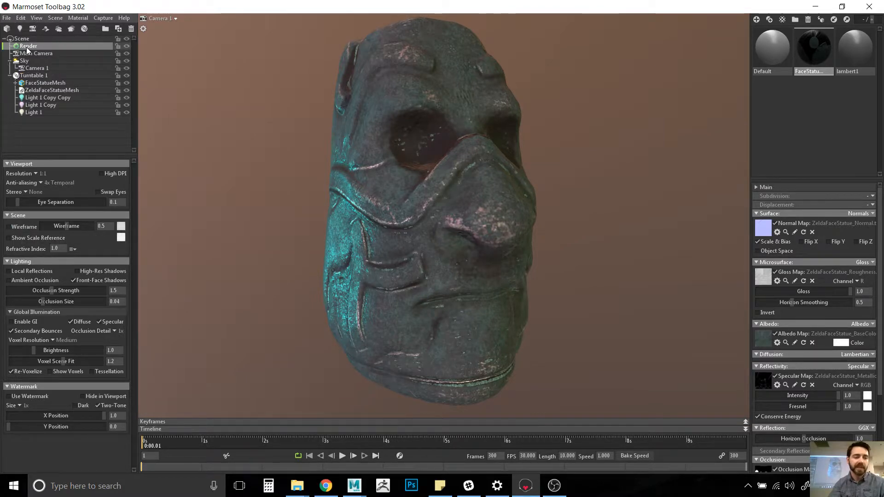
{"action": "left_click", "coordinate": [31, 231]}
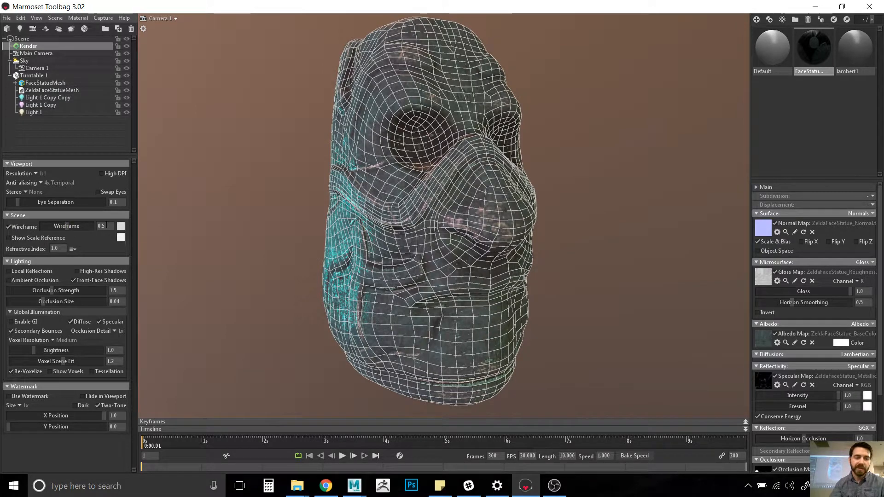
{"action": "mouse_move", "coordinate": [56, 227]}
{"action": "left_mouse_down"}
{"action": "mouse_move", "coordinate": [75, 228]}
{"action": "mouse_move", "coordinate": [27, 228]}
{"action": "mouse_move", "coordinate": [57, 226]}
{"action": "left_mouse_up"}
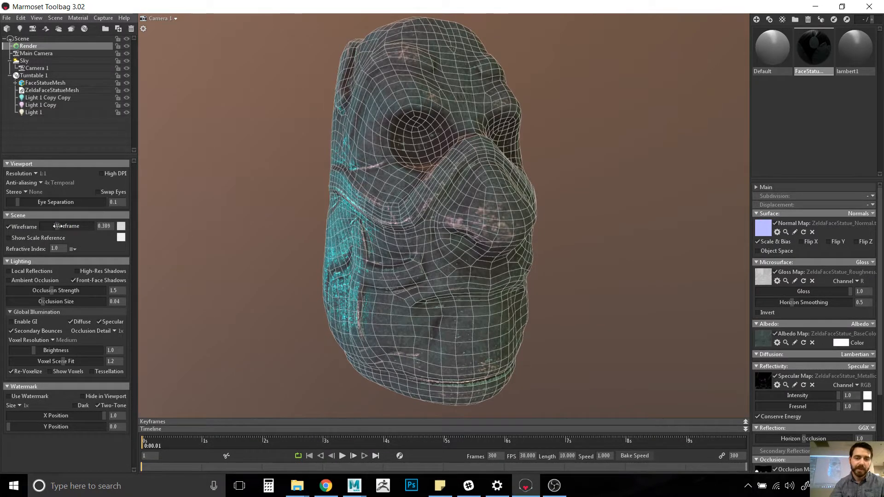
Step: Set the wireframe colour to black (000000) and its opacity to 1.0
{"action": "left_click", "coordinate": [121, 226]}
{"action": "left_click_drag", "start_coordinate": [233, 365], "coordinate": [143, 468]}
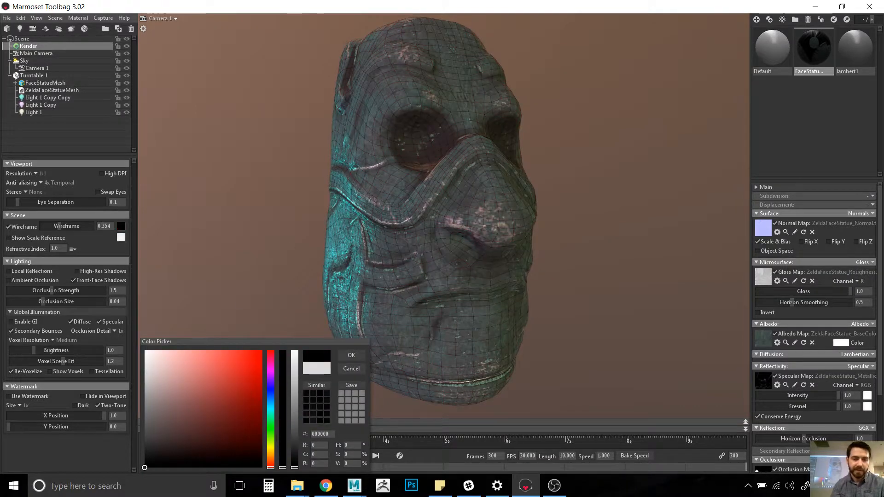
{"action": "left_click", "coordinate": [344, 356]}
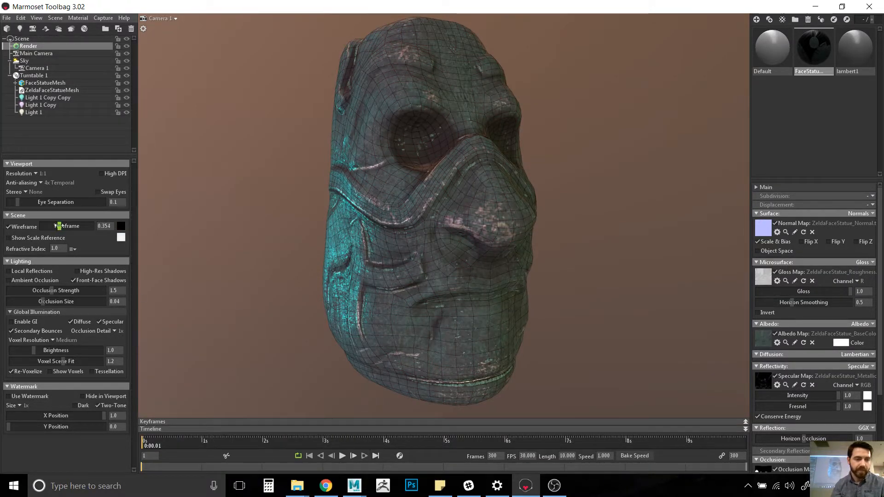
{"action": "left_click_drag", "start_coordinate": [59, 226], "coordinate": [148, 223]}
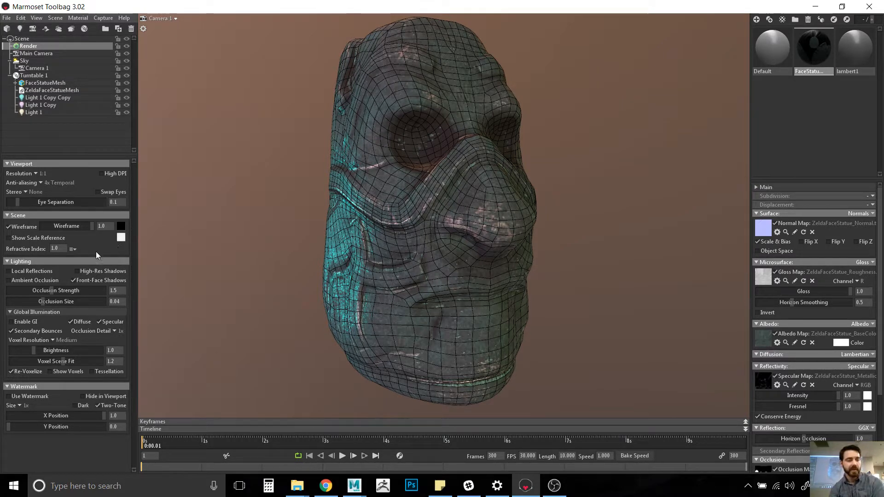
Step: Duplicate the face statue's textured material
{"action": "left_click", "coordinate": [817, 115]}
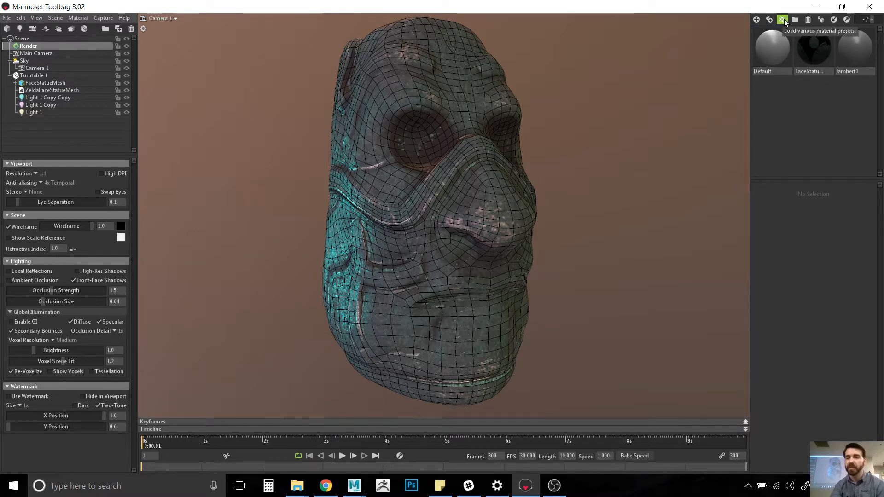
{"action": "left_click", "coordinate": [819, 53]}
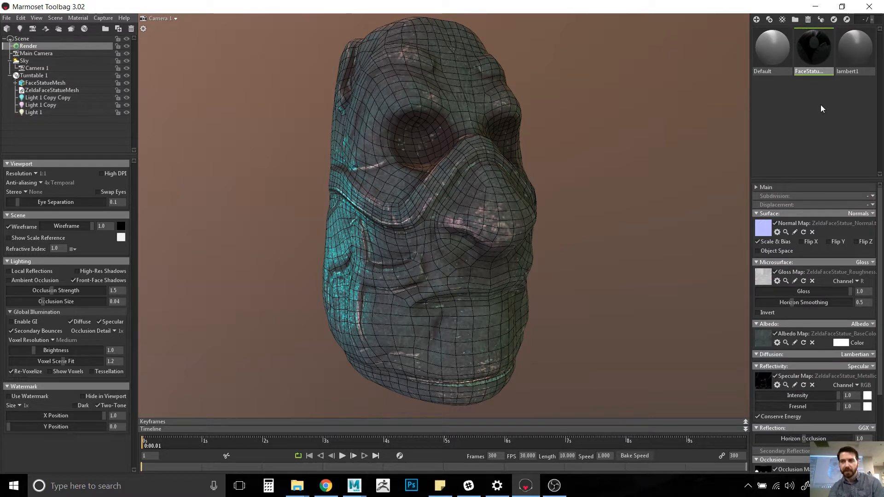
{"action": "left_click", "coordinate": [769, 20]}
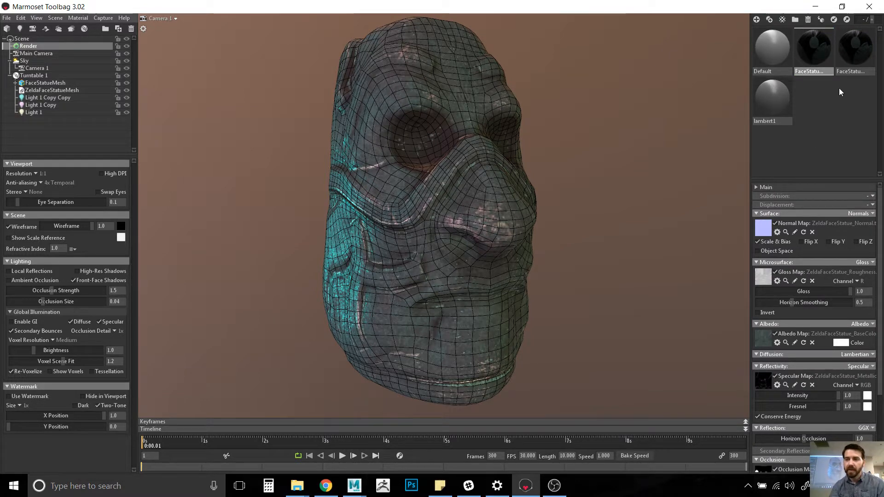
Step: Rename the duplicated face statue material as FaceStatueWireMAT
{"action": "double_click", "coordinate": [821, 71]}
{"action": "double_click", "coordinate": [853, 71]}
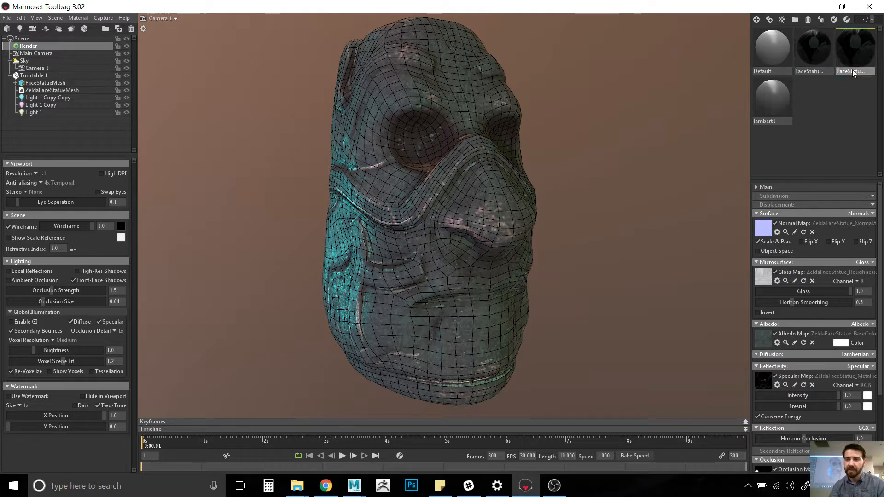
{"action": "left_click", "coordinate": [863, 72]}
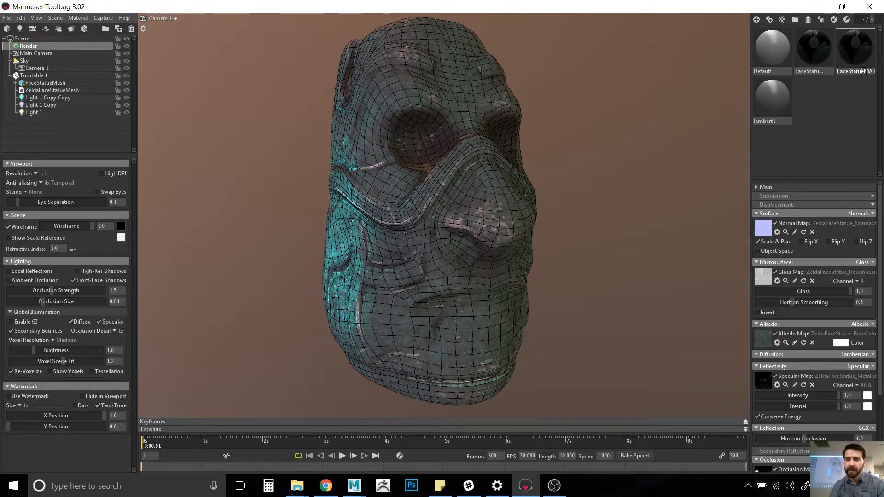
{"action": "double_click", "coordinate": [802, 71]}
{"action": "left_click_drag", "start_coordinate": [817, 72], "coordinate": [860, 70]}
{"action": "double_click", "coordinate": [852, 72]}
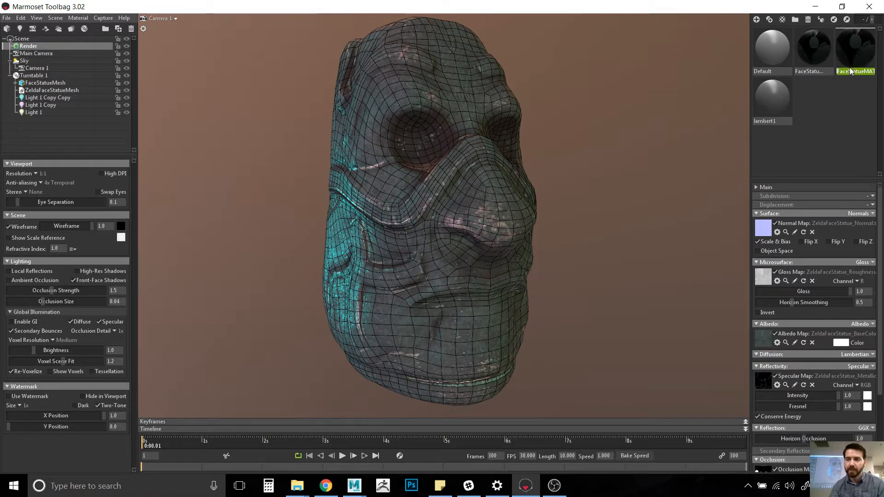
{"action": "left_click", "coordinate": [841, 72]}
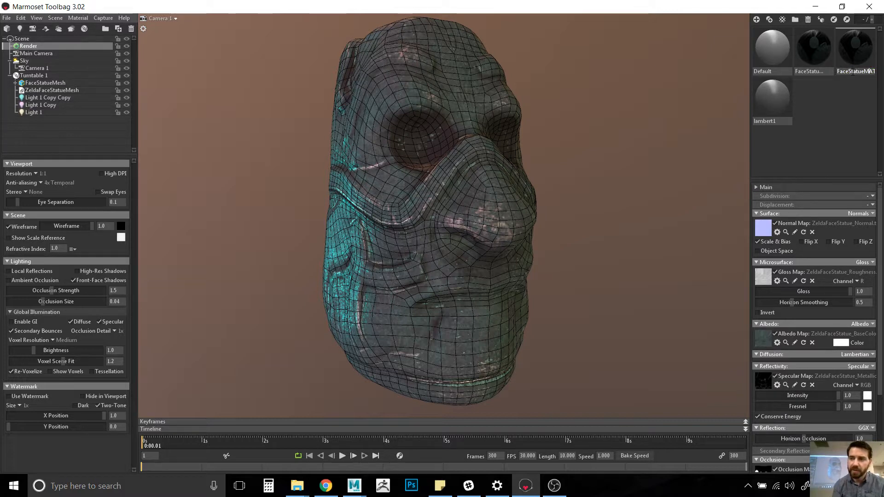
{"action": "key", "text": "Left"}
{"action": "type", "text": "Wire"}
{"action": "key", "text": "Return"}
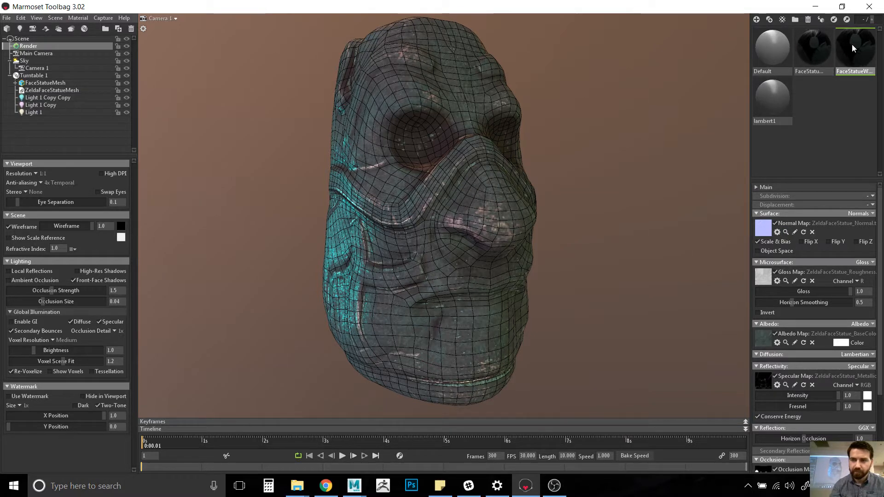
Step: Assign the wire material to the statue mesh and set the material's albedo to None
{"action": "left_click_drag", "start_coordinate": [853, 49], "coordinate": [429, 167]}
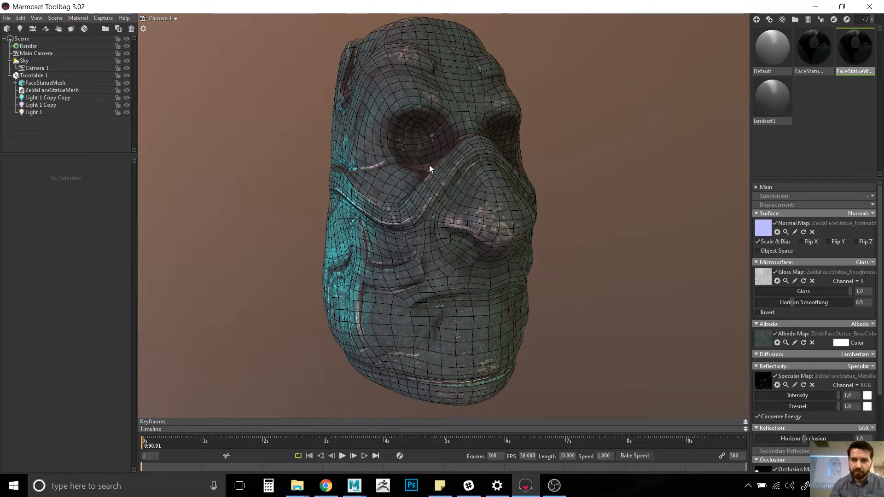
{"action": "left_click", "coordinate": [871, 263]}
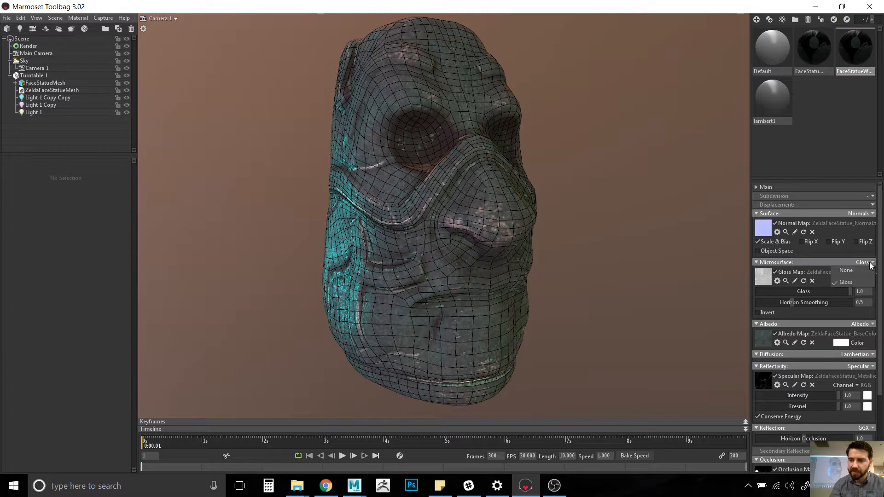
{"action": "left_click", "coordinate": [867, 325]}
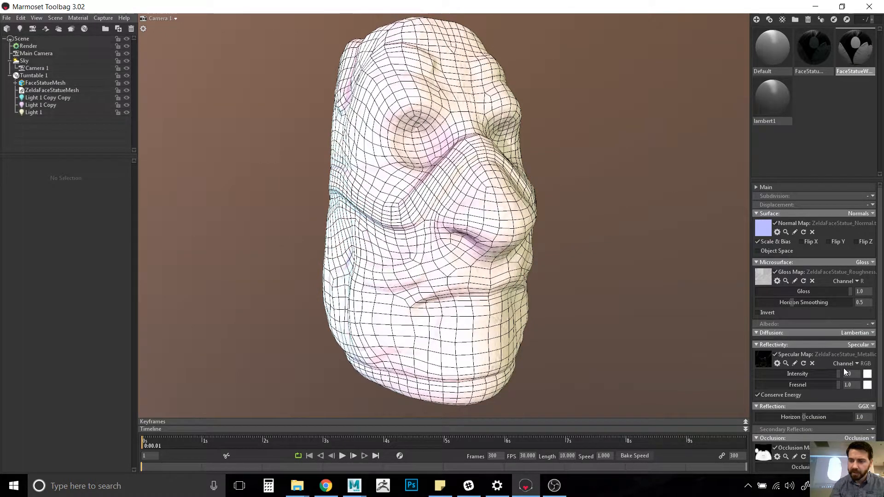
Step: Set the wire material's microsurface to None to drop its roughness texture
{"action": "scroll", "coordinate": [821, 421], "scroll_direction": "down", "scroll_amount": 3}
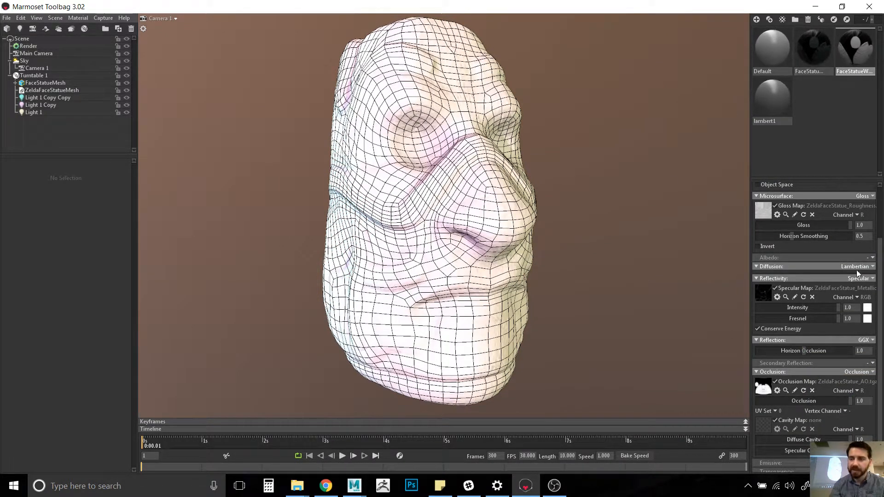
{"action": "scroll", "coordinate": [816, 325], "scroll_direction": "up", "scroll_amount": 3}
{"action": "scroll", "coordinate": [841, 345], "scroll_direction": "down", "scroll_amount": 2}
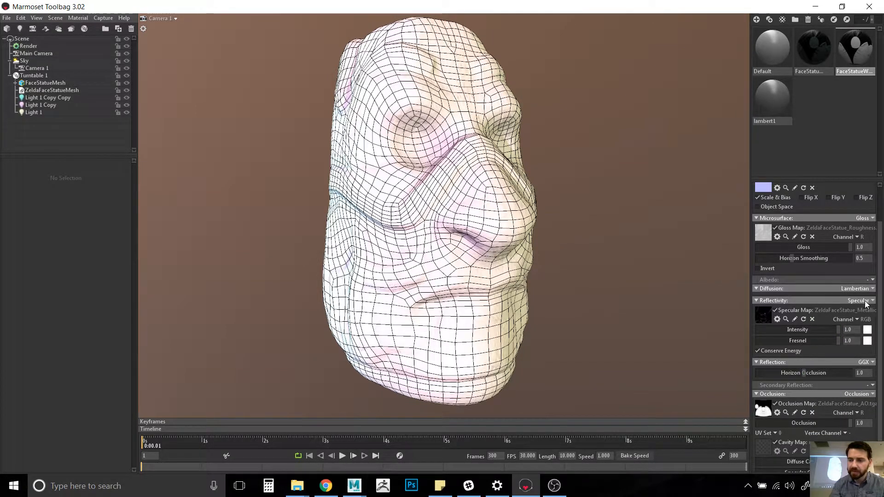
{"action": "scroll", "coordinate": [866, 308], "scroll_direction": "up", "scroll_amount": 1}
{"action": "scroll", "coordinate": [864, 313], "scroll_direction": "down", "scroll_amount": 1}
{"action": "left_click", "coordinate": [866, 217]}
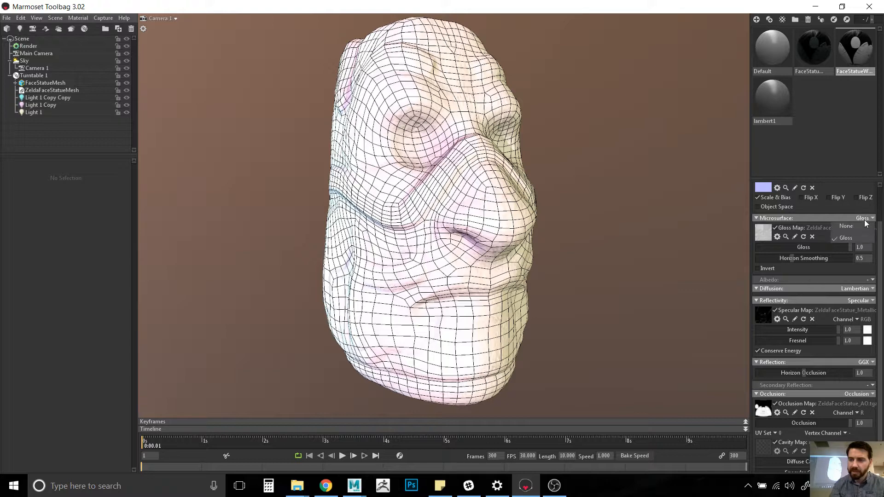
{"action": "left_click", "coordinate": [846, 257]}
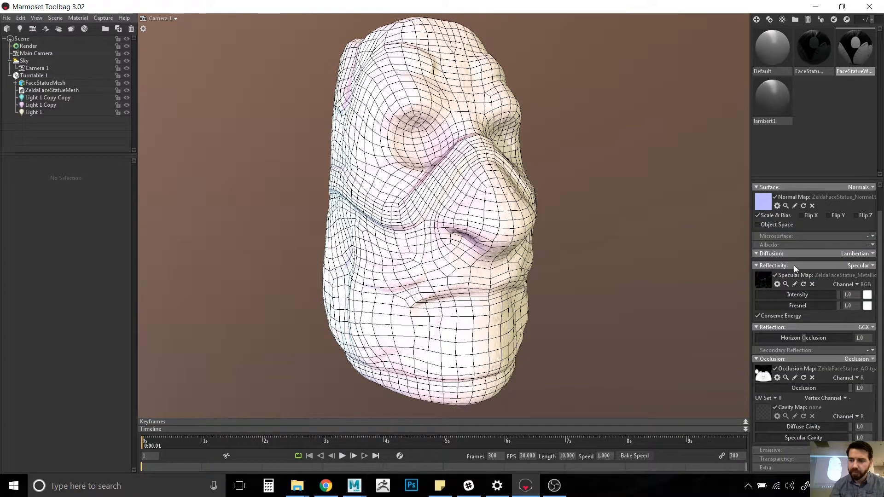
Step: Set the wire material's microsurface back to Gloss without a map and lower its gloss to about 0.613
{"action": "scroll", "coordinate": [774, 257], "scroll_direction": "up", "scroll_amount": 1}
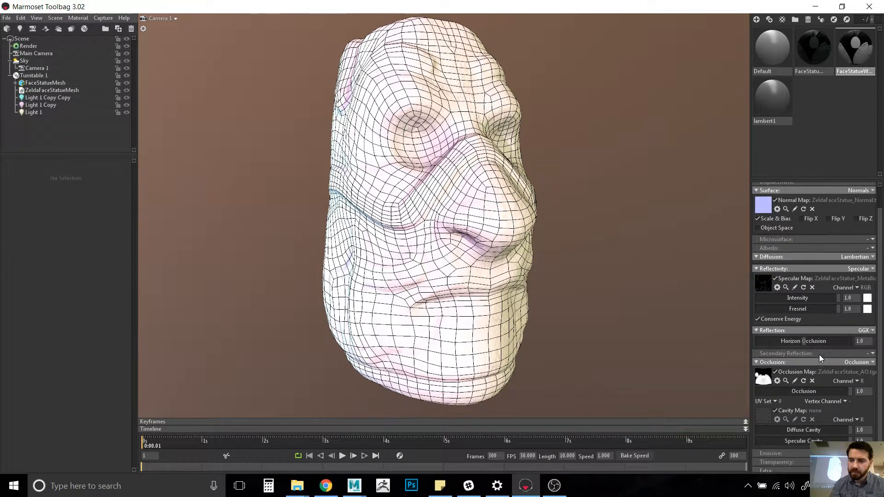
{"action": "scroll", "coordinate": [822, 329], "scroll_direction": "up", "scroll_amount": 3}
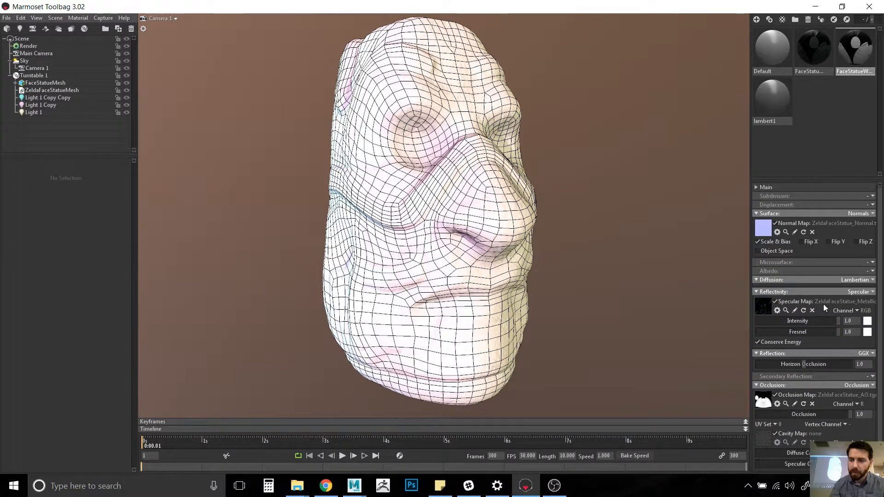
{"action": "left_click", "coordinate": [873, 265]}
{"action": "left_click", "coordinate": [847, 282]}
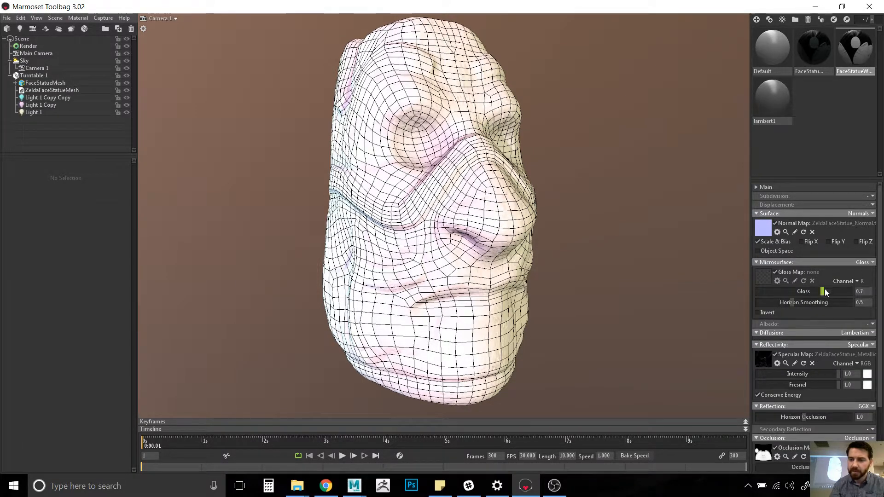
{"action": "left_click_drag", "start_coordinate": [824, 291], "coordinate": [815, 292]}
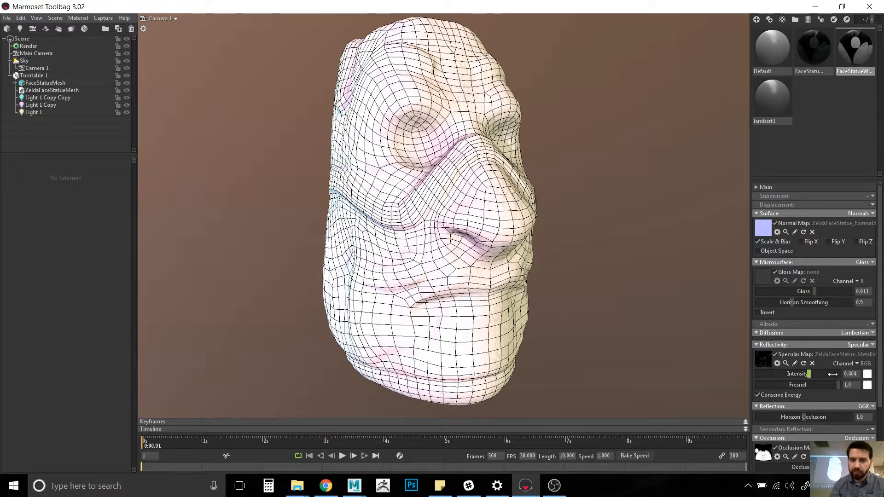
Step: Set the wire material's albedo back to Albedo without a map and give it a light grey colour
{"action": "scroll", "coordinate": [838, 328], "scroll_direction": "down", "scroll_amount": 3}
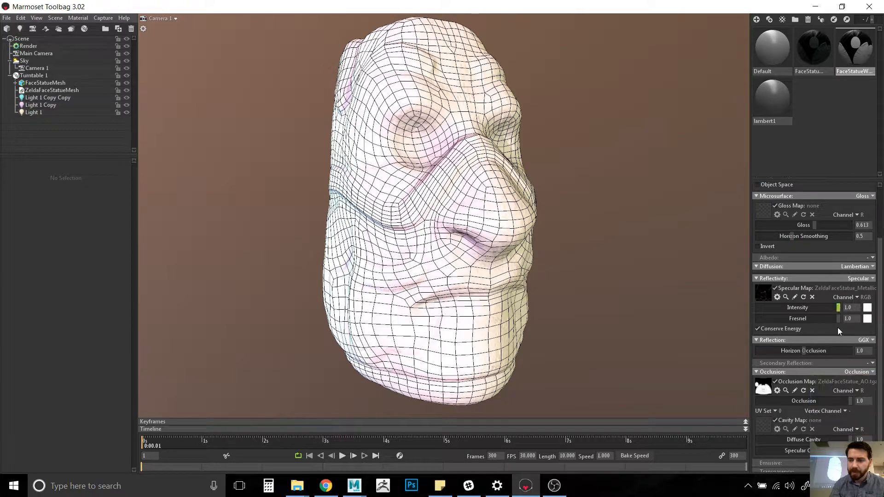
{"action": "scroll", "coordinate": [839, 329], "scroll_direction": "up", "scroll_amount": 3}
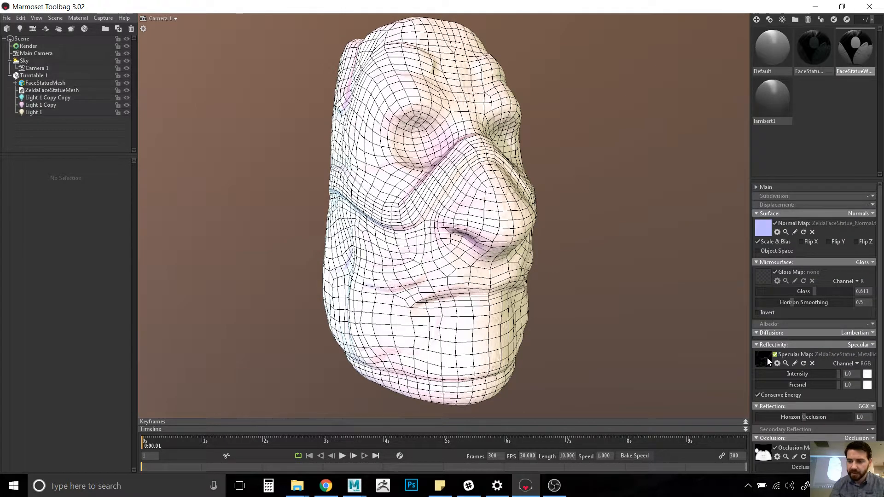
{"action": "scroll", "coordinate": [768, 361], "scroll_direction": "down", "scroll_amount": 1}
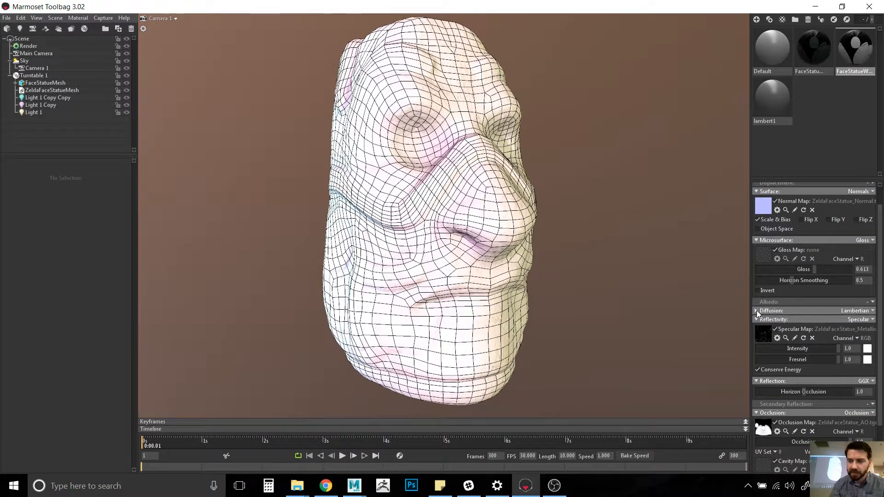
{"action": "scroll", "coordinate": [778, 299], "scroll_direction": "down", "scroll_amount": 3}
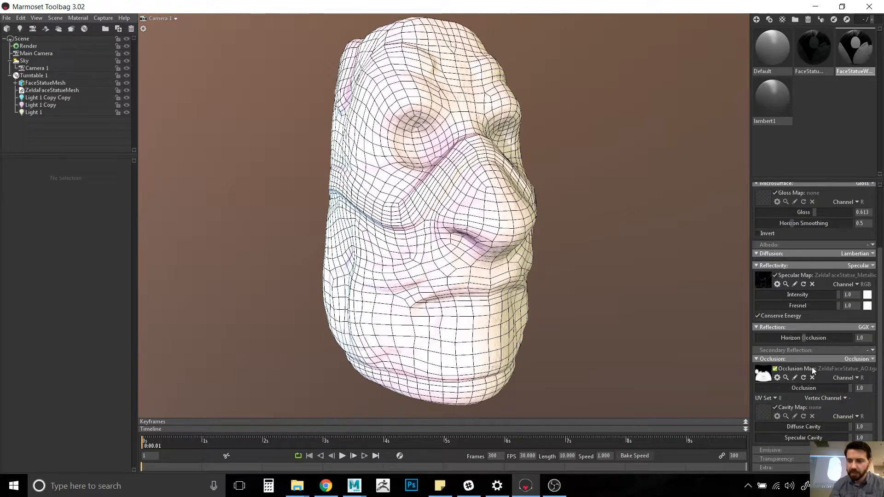
{"action": "scroll", "coordinate": [825, 369], "scroll_direction": "up", "scroll_amount": 4}
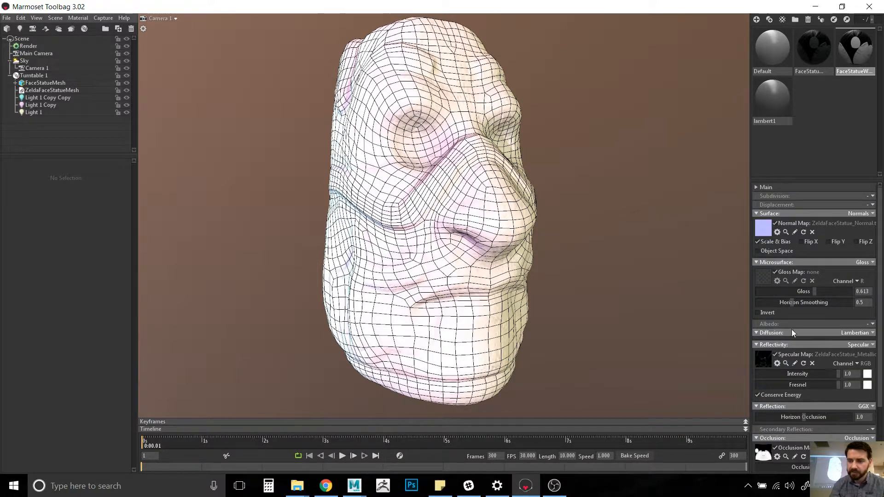
{"action": "left_click", "coordinate": [873, 325]}
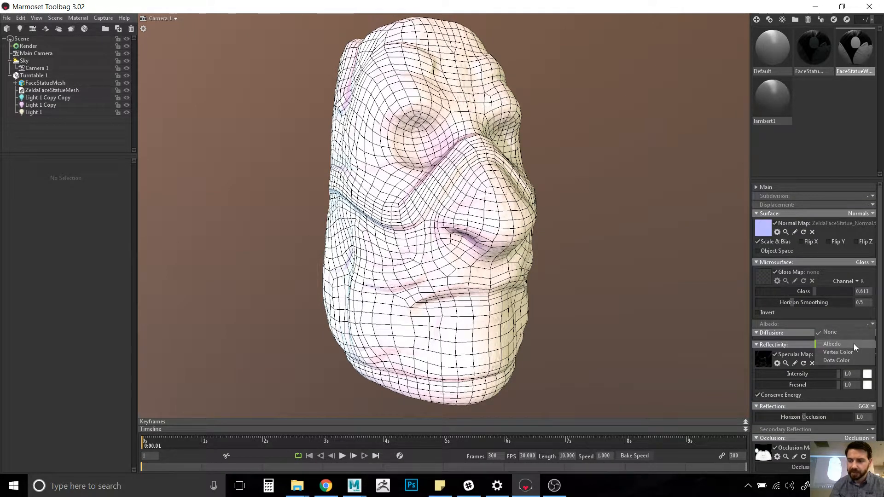
{"action": "left_click", "coordinate": [854, 344]}
{"action": "left_click", "coordinate": [840, 343]}
{"action": "left_click_drag", "start_coordinate": [210, 370], "coordinate": [99, 387]}
{"action": "left_click", "coordinate": [351, 355]}
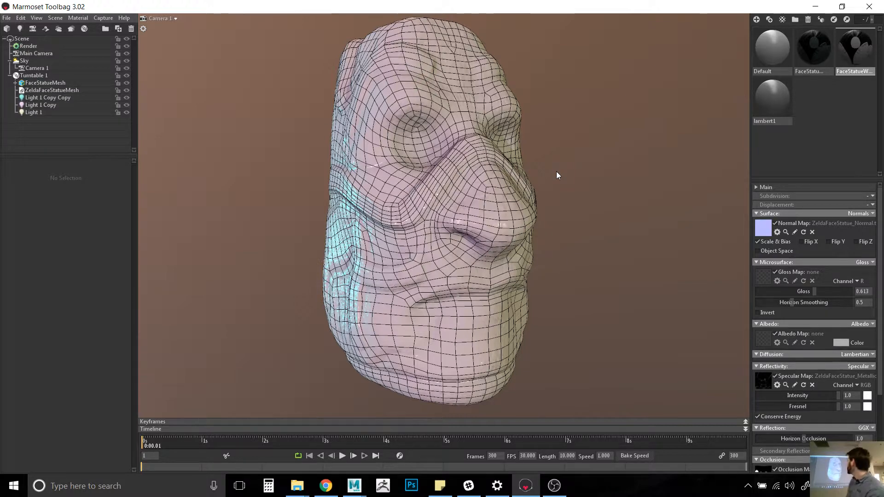
Step: Reassign the original textured material to the face statue and turn off the scene's wireframe display
{"action": "left_click_drag", "start_coordinate": [813, 46], "coordinate": [449, 196]}
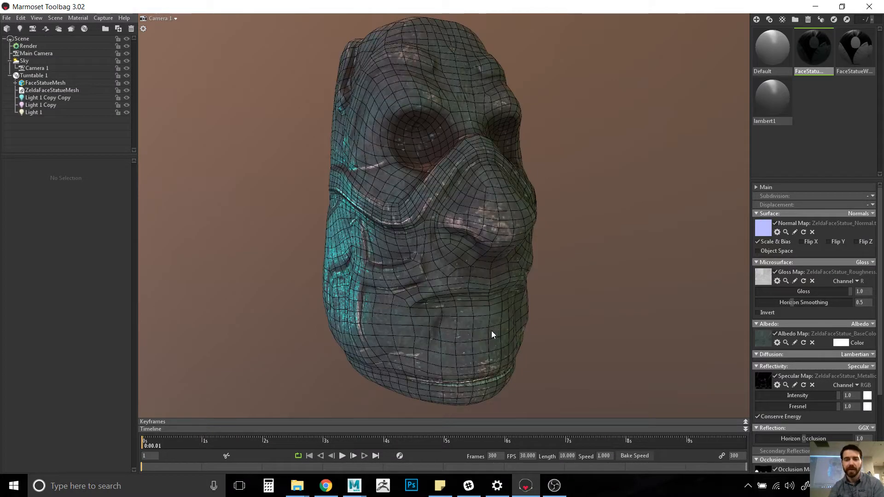
{"action": "left_click", "coordinate": [31, 47]}
{"action": "left_click", "coordinate": [21, 227]}
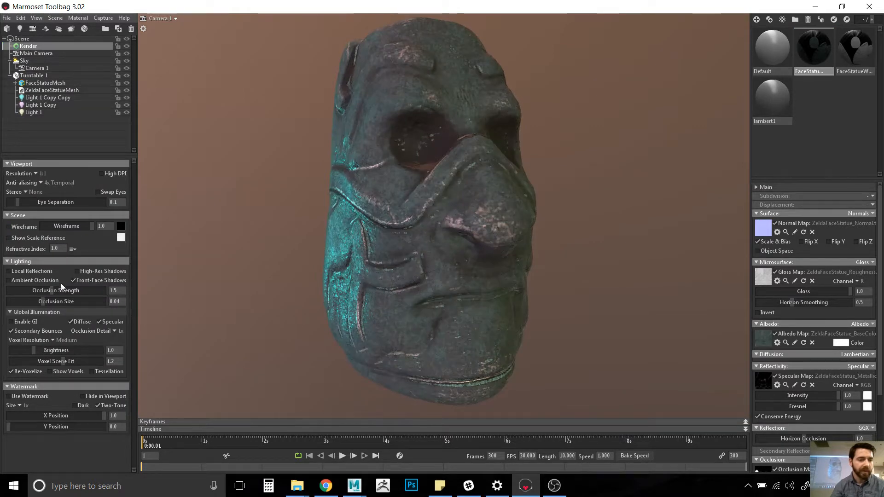
Step: Enable ambient occlusion in the render settings, with occlusion strength 16.0 and occlusion size 0.0
{"action": "left_click", "coordinate": [40, 281]}
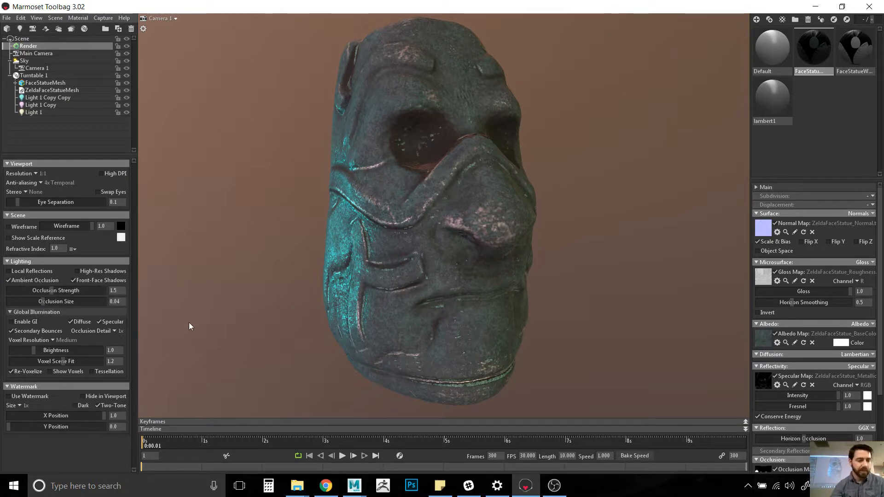
{"action": "left_click_drag", "start_coordinate": [53, 292], "coordinate": [22, 302]}
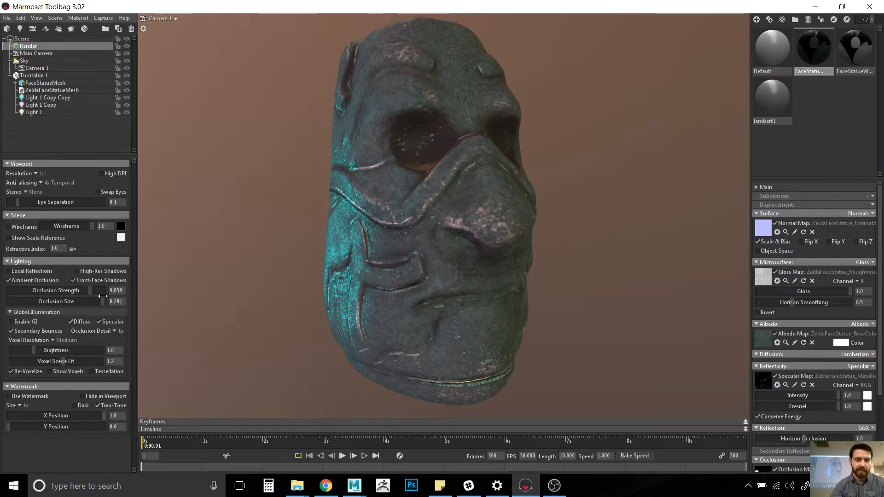
{"action": "left_click_drag", "start_coordinate": [102, 296], "coordinate": [27, 306]}
{"action": "left_click_drag", "start_coordinate": [73, 291], "coordinate": [172, 293]}
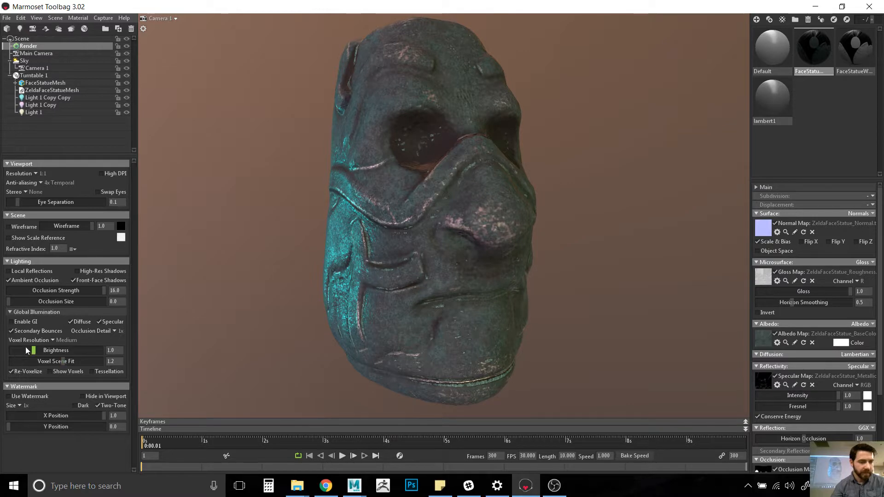
Step: Enable global illumination with a brightness of about 10.26, and switch it off and on to compare the lighting
{"action": "left_click", "coordinate": [11, 322]}
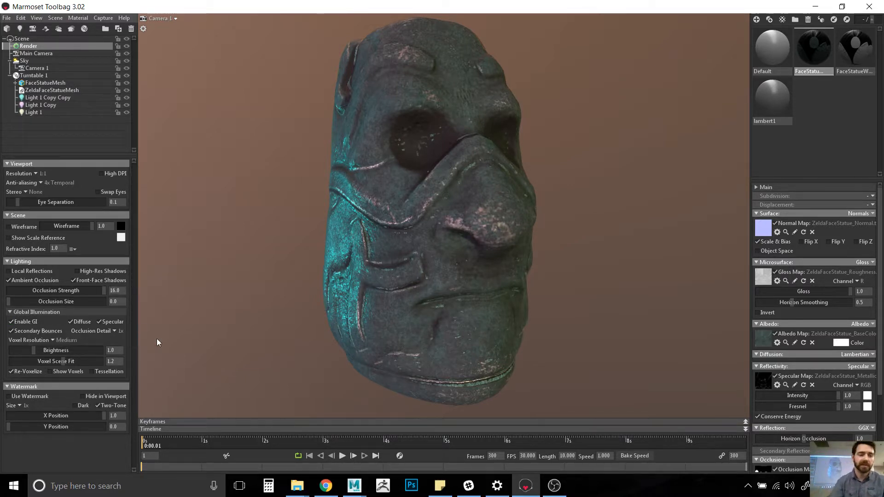
{"action": "left_click_drag", "start_coordinate": [36, 352], "coordinate": [82, 350]}
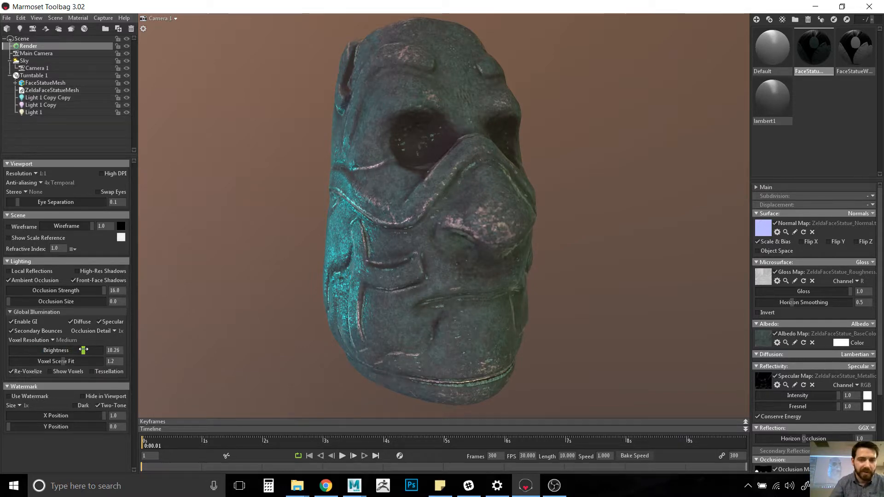
{"action": "left_click", "coordinate": [17, 320]}
{"action": "left_click", "coordinate": [17, 320]}
{"action": "left_click", "coordinate": [17, 320]}
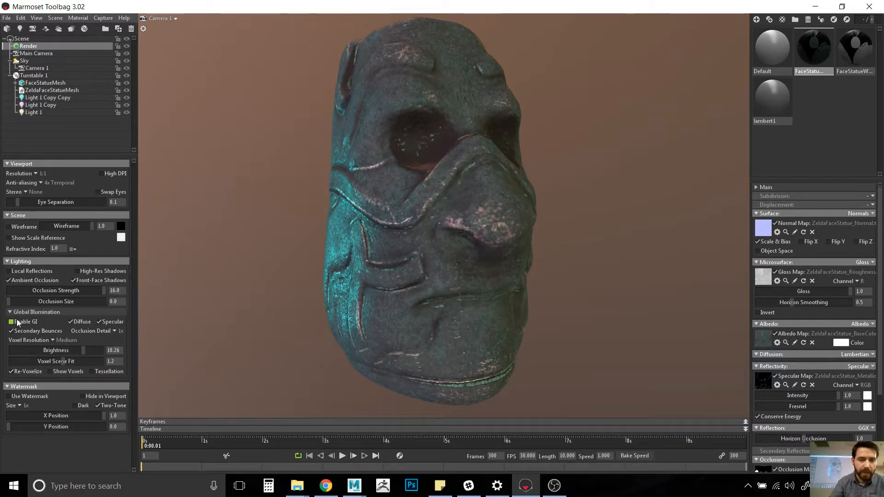
{"action": "left_click", "coordinate": [18, 320]}
{"action": "left_click", "coordinate": [17, 322]}
{"action": "left_click", "coordinate": [17, 322]}
{"action": "left_click", "coordinate": [17, 322]}
{"action": "left_click", "coordinate": [17, 322]}
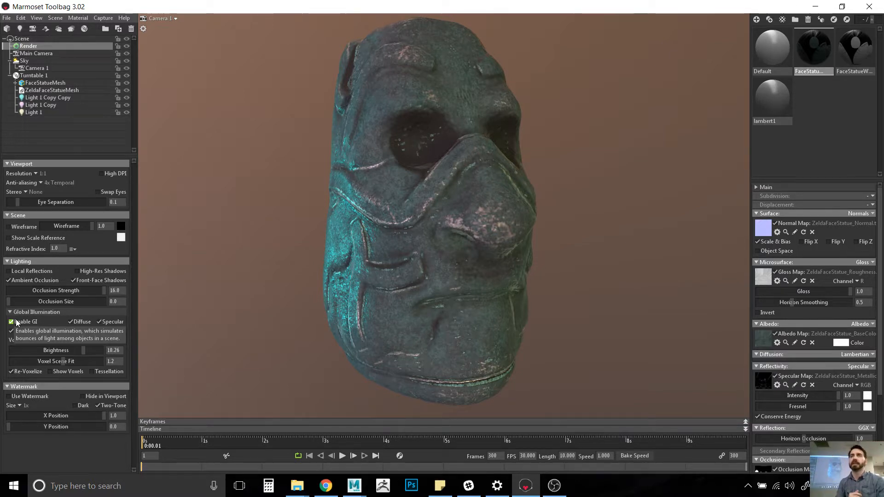
Step: Show the Marmoset Toolbag watermark in the render and turn it off again
{"action": "left_click", "coordinate": [27, 398]}
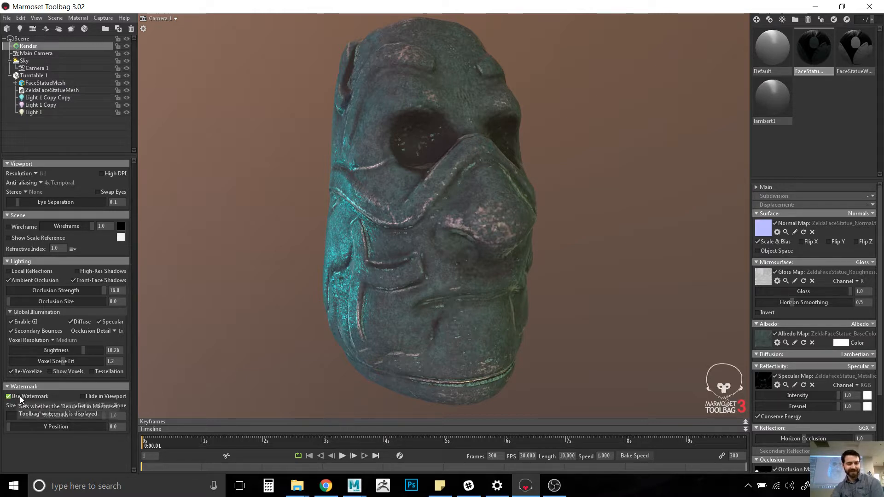
{"action": "mouse_move", "coordinate": [104, 416]}
{"action": "left_mouse_down"}
{"action": "mouse_move", "coordinate": [76, 417]}
{"action": "mouse_move", "coordinate": [111, 418]}
{"action": "left_mouse_up"}
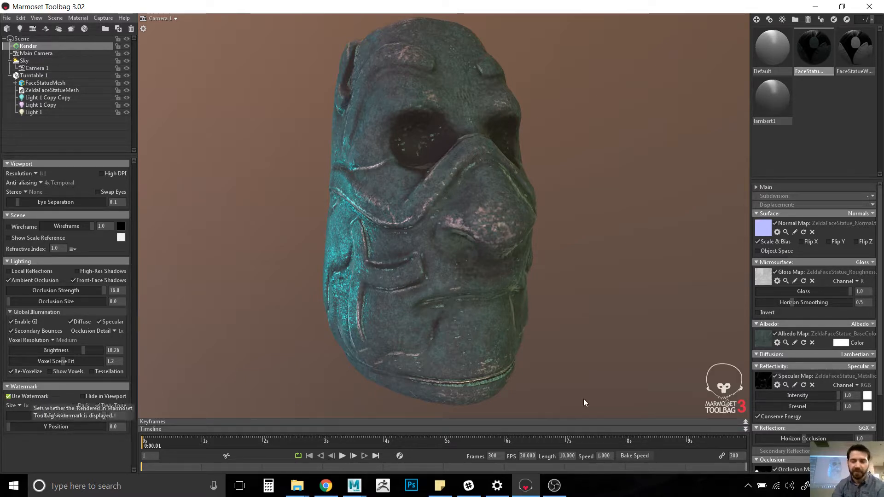
{"action": "left_click", "coordinate": [41, 397]}
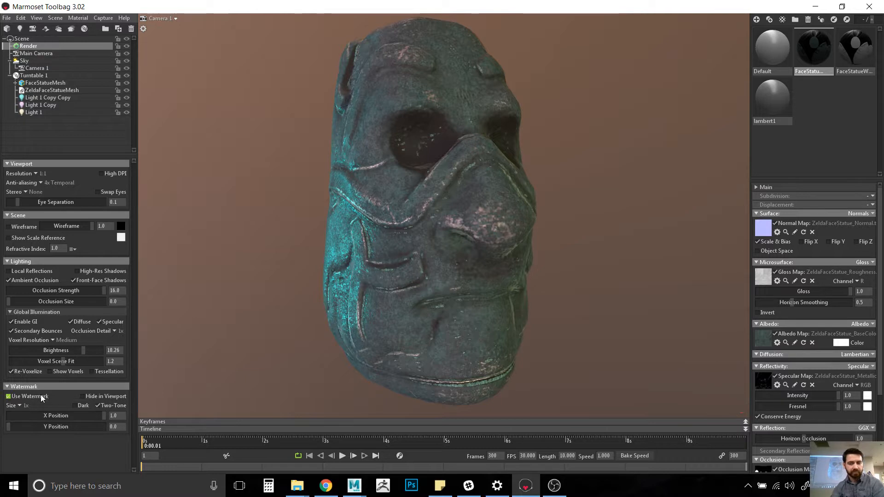
Step: Review the main camera, sky backdrop and render lighting settings
{"action": "left_click", "coordinate": [37, 53]}
{"action": "left_click", "coordinate": [27, 60]}
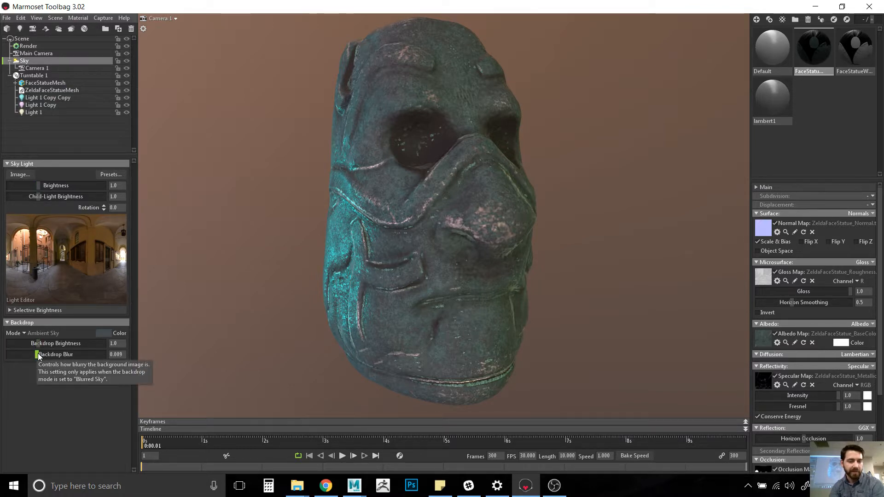
{"action": "mouse_move", "coordinate": [37, 354]}
{"action": "left_mouse_down"}
{"action": "mouse_move", "coordinate": [6, 355]}
{"action": "mouse_move", "coordinate": [37, 354]}
{"action": "left_mouse_up"}
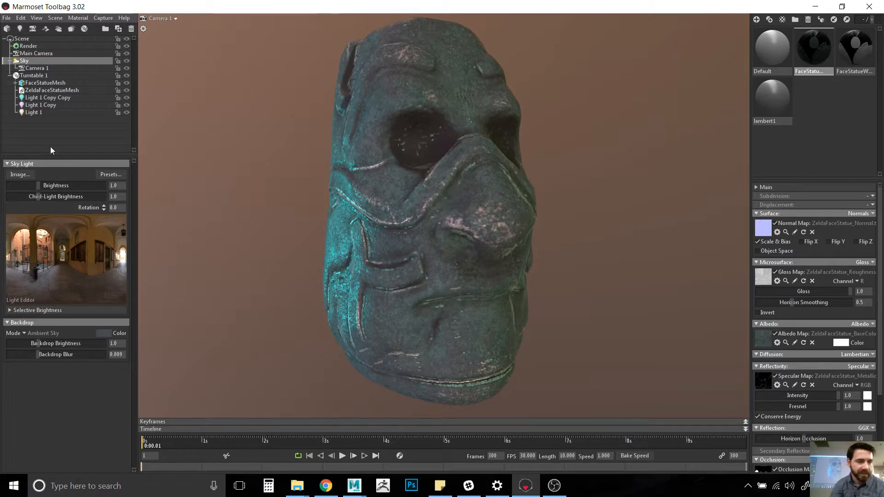
{"action": "left_click", "coordinate": [40, 54]}
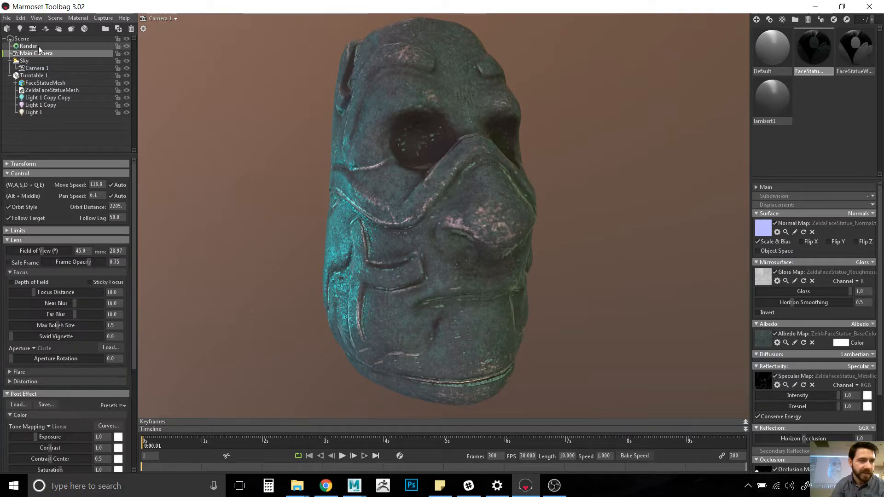
{"action": "left_click", "coordinate": [37, 46]}
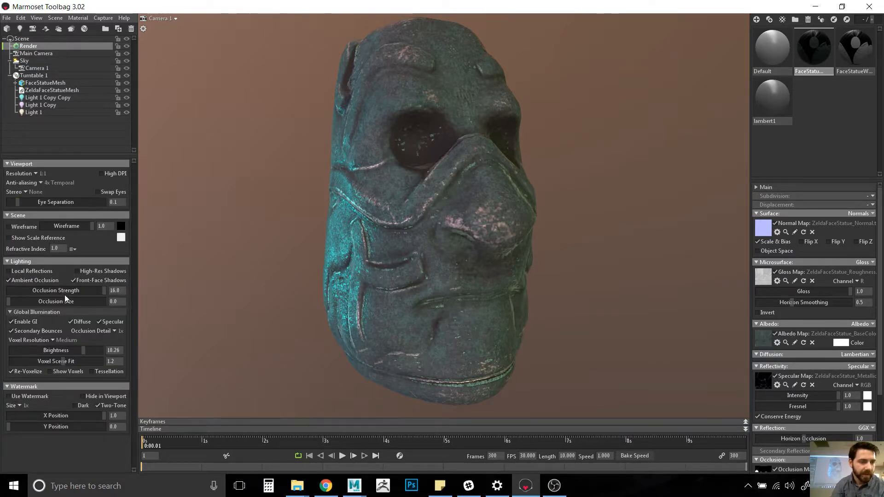
{"action": "left_click", "coordinate": [37, 53]}
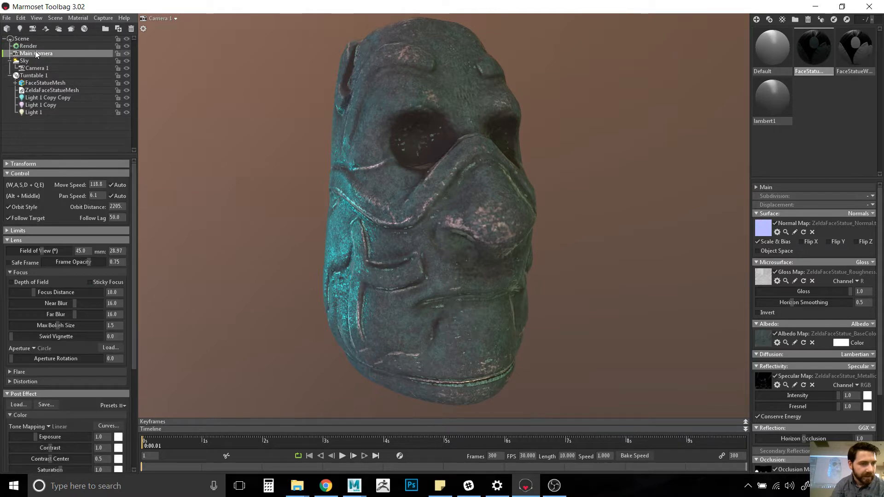
{"action": "left_click", "coordinate": [37, 46]}
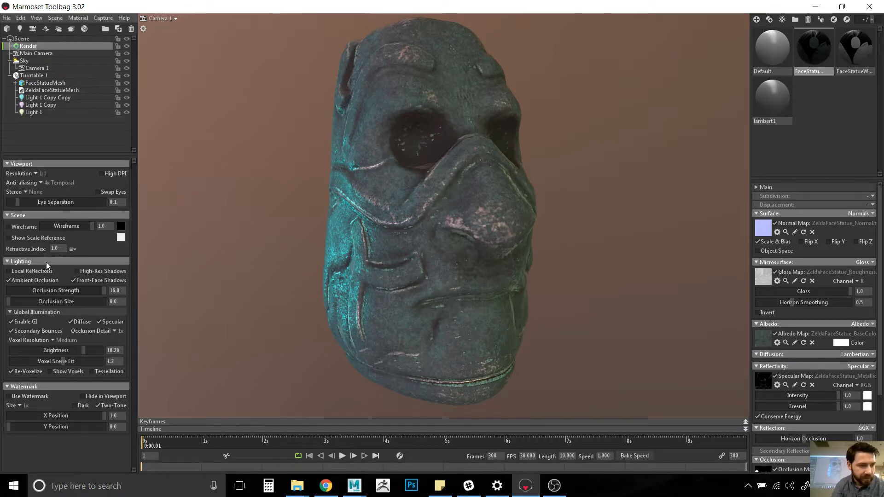
{"action": "left_click", "coordinate": [28, 61]}
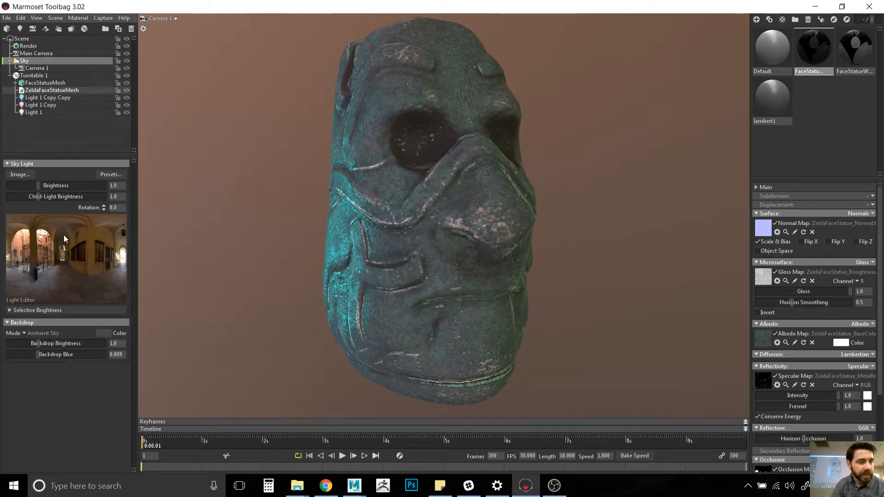
{"action": "left_click", "coordinate": [29, 174]}
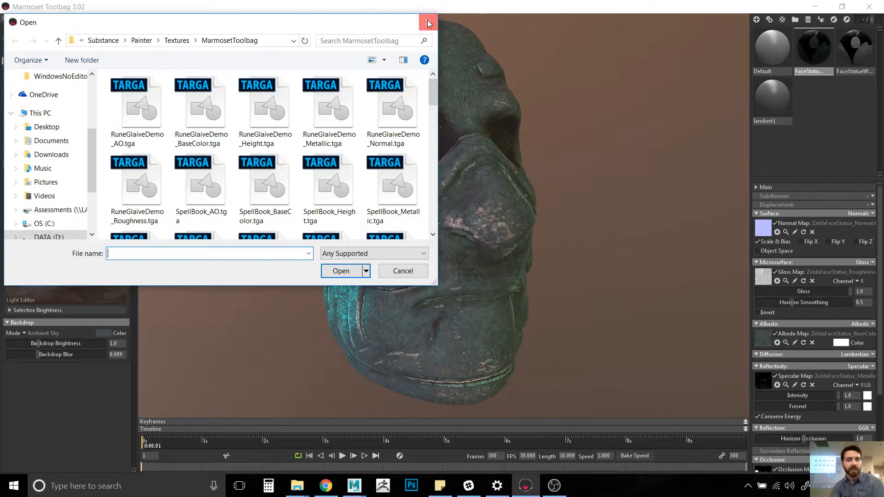
{"action": "left_click", "coordinate": [428, 22]}
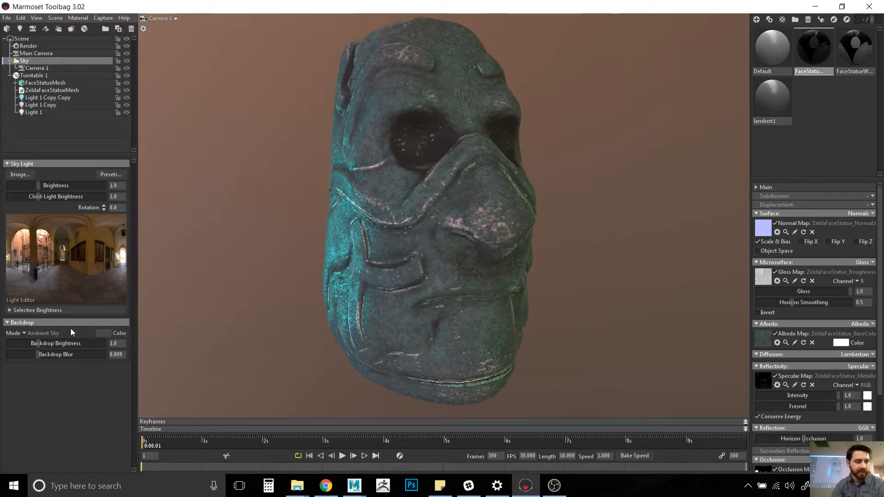
{"action": "left_click", "coordinate": [21, 334]}
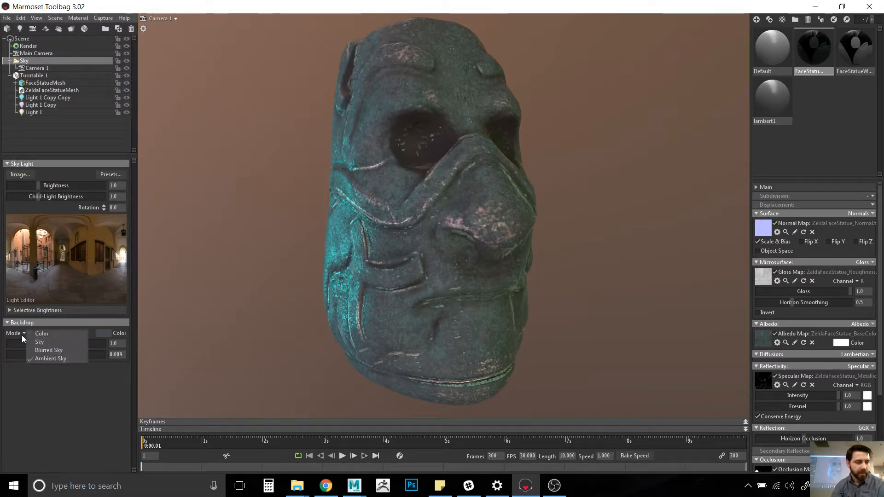
{"action": "left_click", "coordinate": [60, 377]}
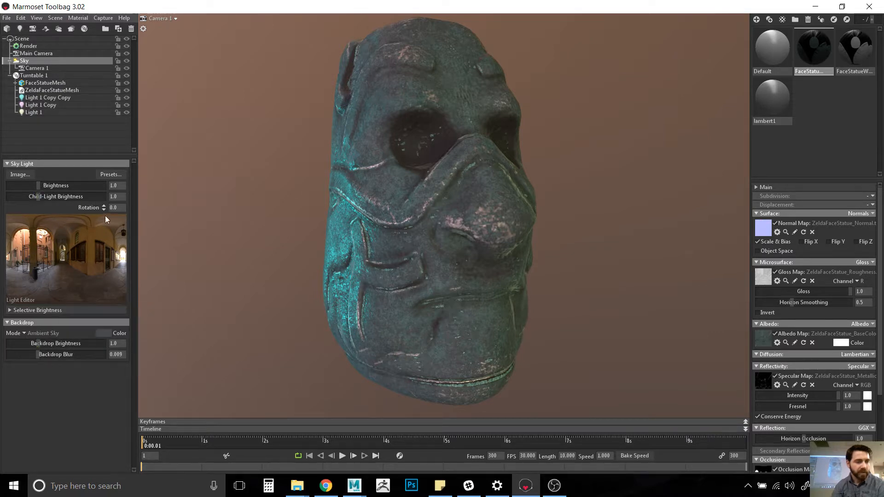
Step: Apply the Forest Path preset from the sky browser to the sky light and close the browser
{"action": "left_click", "coordinate": [103, 173]}
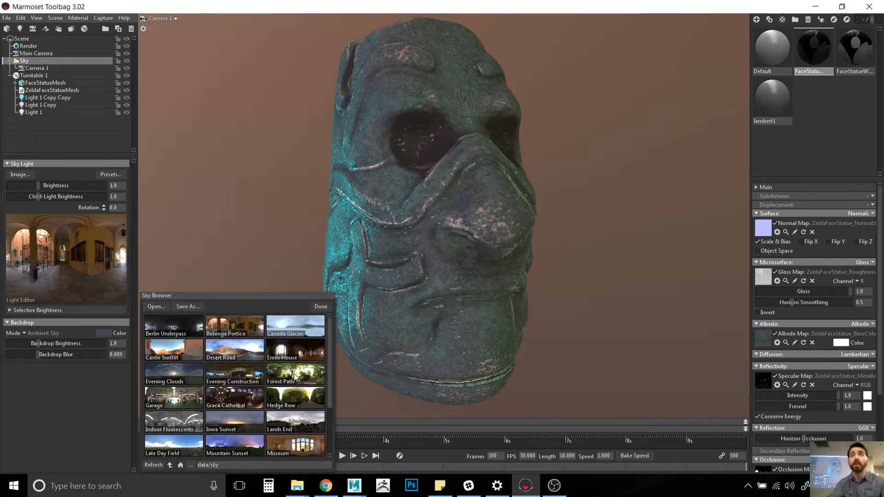
{"action": "left_click", "coordinate": [294, 374]}
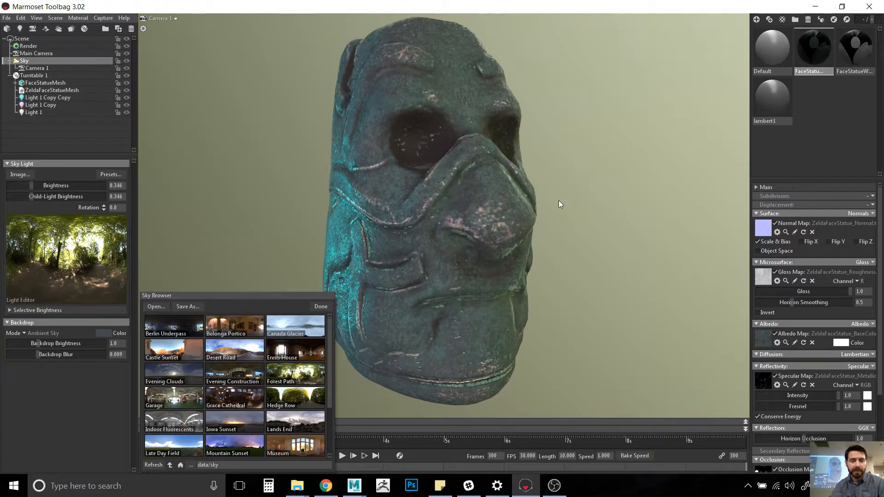
{"action": "left_click", "coordinate": [559, 200]}
{"action": "left_click", "coordinate": [317, 306]}
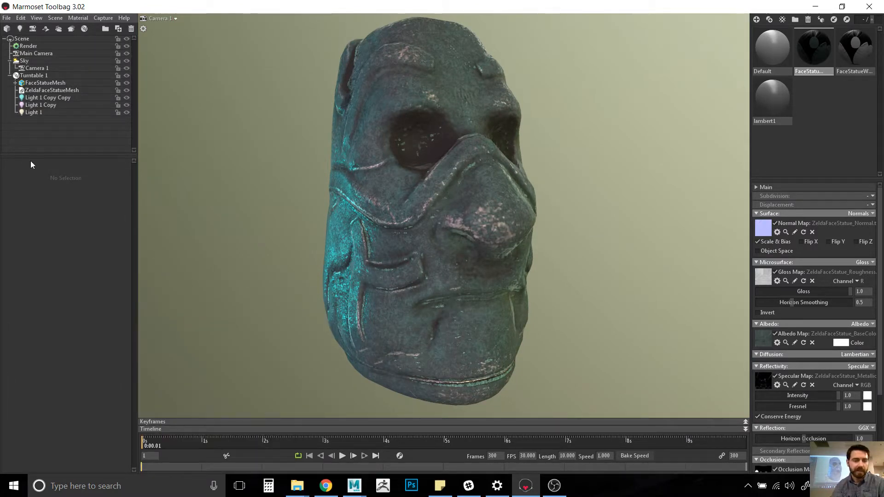
Step: Add a child sky light near the middle of the forest sky image and set the backdrop brightness to about 0.953
{"action": "left_click", "coordinate": [36, 59]}
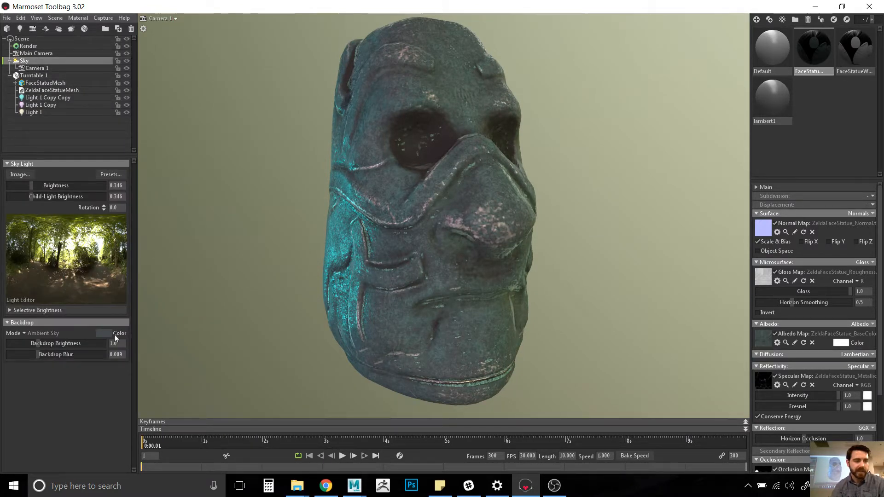
{"action": "left_click", "coordinate": [71, 245]}
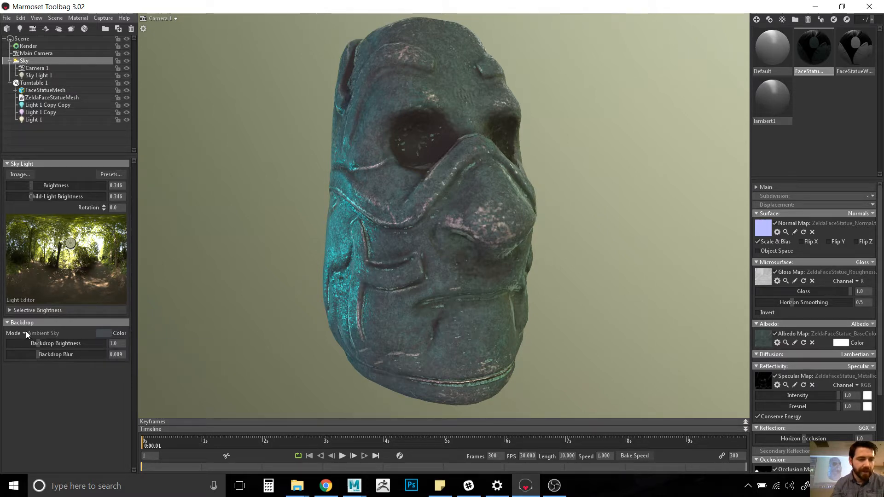
{"action": "mouse_move", "coordinate": [49, 344]}
{"action": "left_mouse_down"}
{"action": "mouse_move", "coordinate": [26, 343]}
{"action": "mouse_move", "coordinate": [40, 343]}
{"action": "left_mouse_up"}
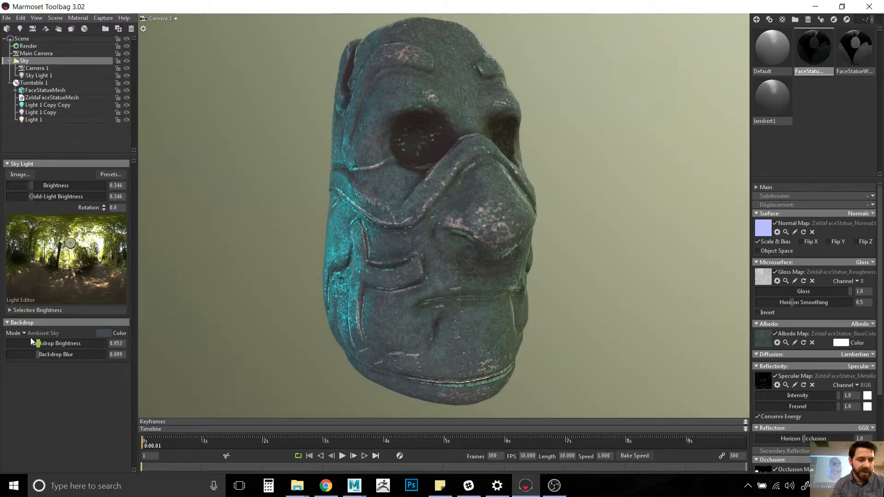
Step: Try the Blurred Sky and Sky backdrop modes, and set the sky's backdrop mode to Color
{"action": "left_click", "coordinate": [25, 333]}
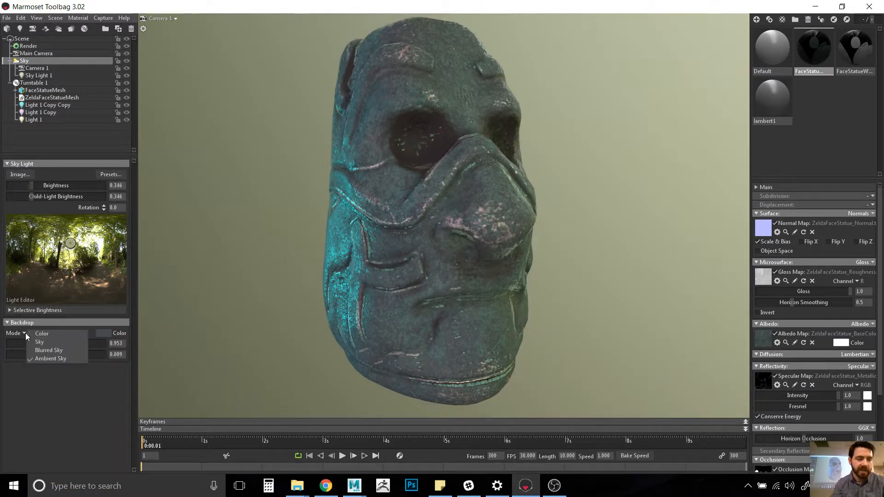
{"action": "left_click", "coordinate": [51, 350]}
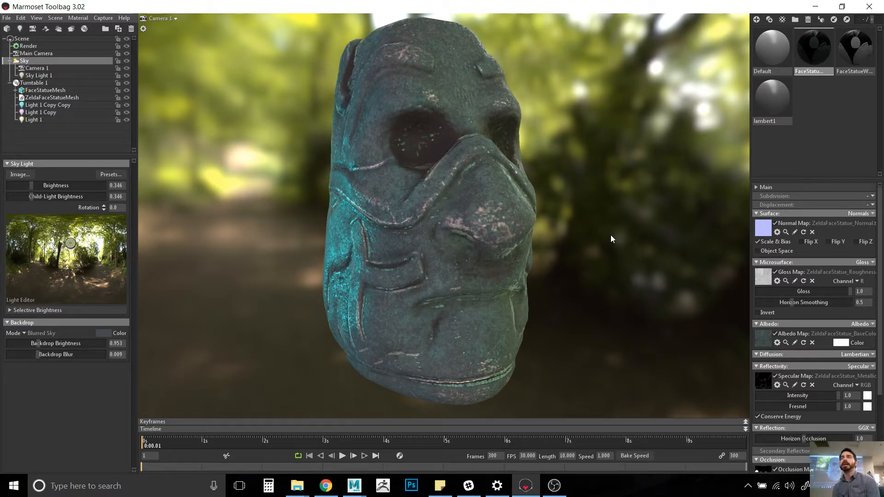
{"action": "left_click", "coordinate": [25, 332]}
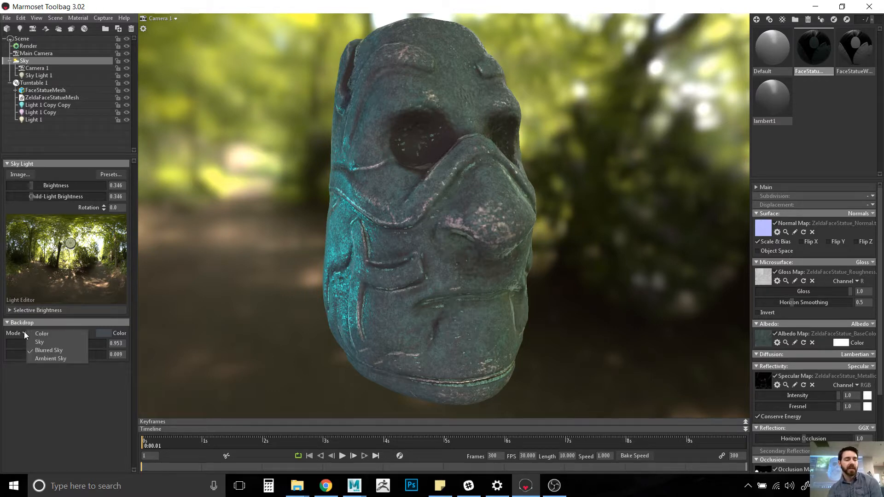
{"action": "left_click", "coordinate": [51, 341]}
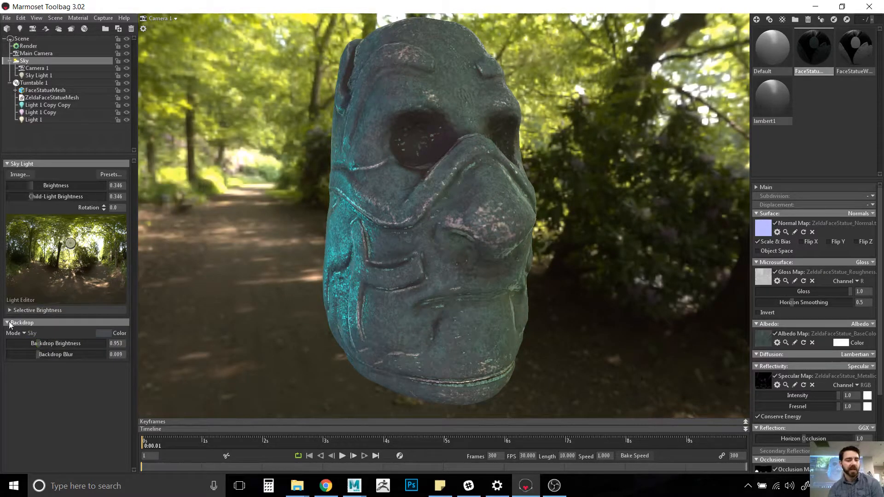
{"action": "left_click", "coordinate": [19, 333]}
{"action": "left_click", "coordinate": [42, 335]}
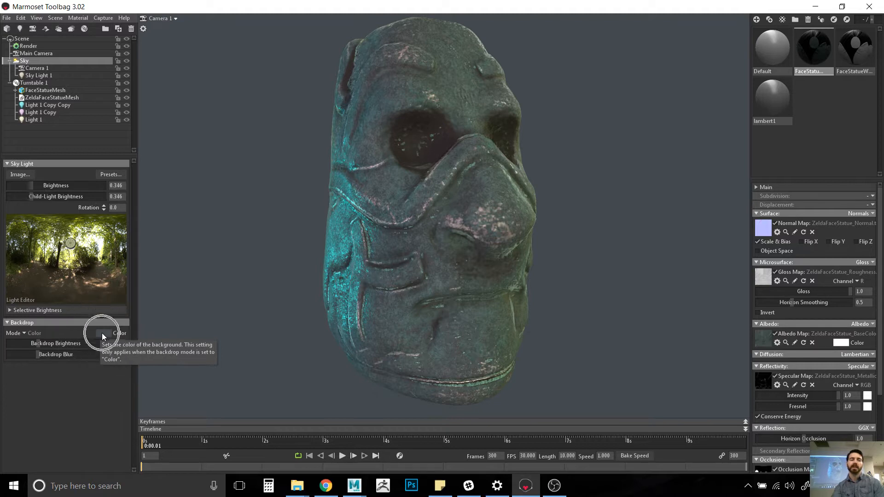
{"action": "key", "text": "ctrl"}
{"action": "key", "text": "ctrl"}
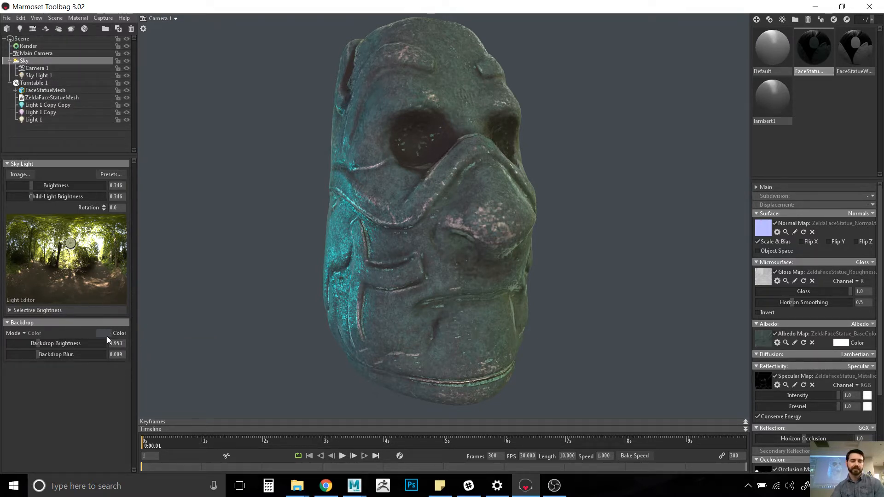
{"action": "key", "text": "ctrl"}
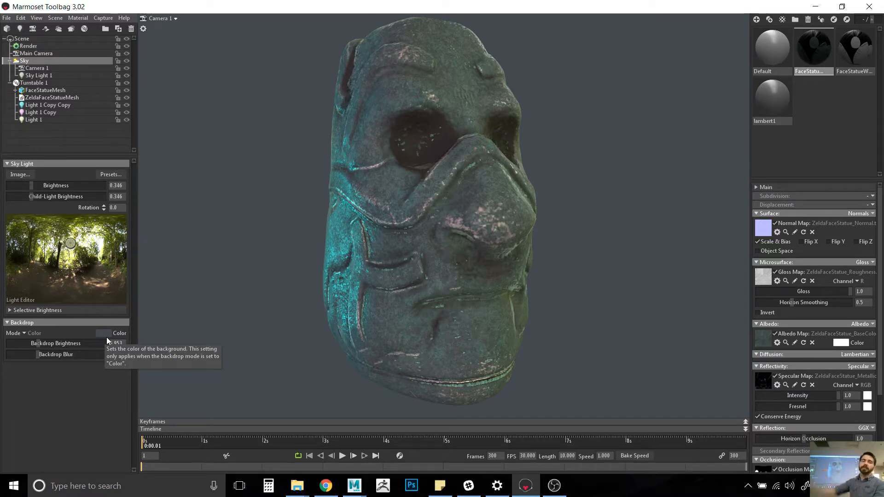
Step: Check the output directory for rendered images in the preferences and close them without changes
{"action": "left_click", "coordinate": [22, 18]}
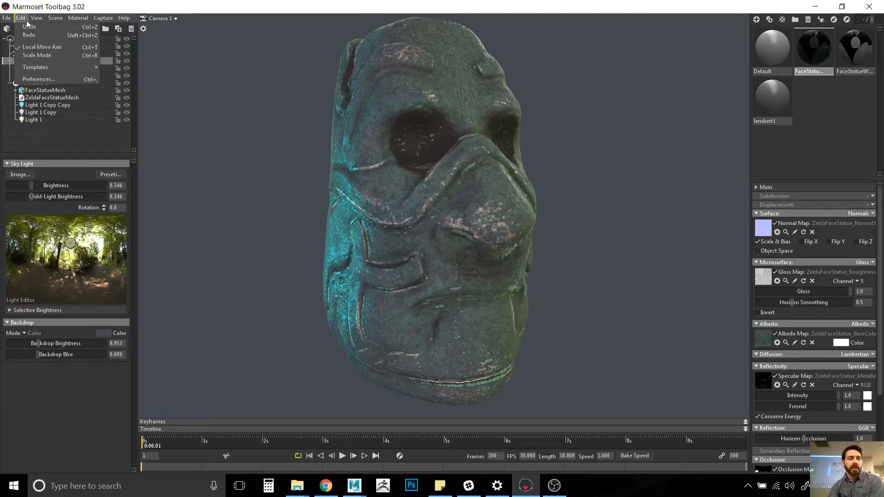
{"action": "left_click", "coordinate": [46, 78]}
{"action": "left_click_drag", "start_coordinate": [425, 122], "coordinate": [426, 92]}
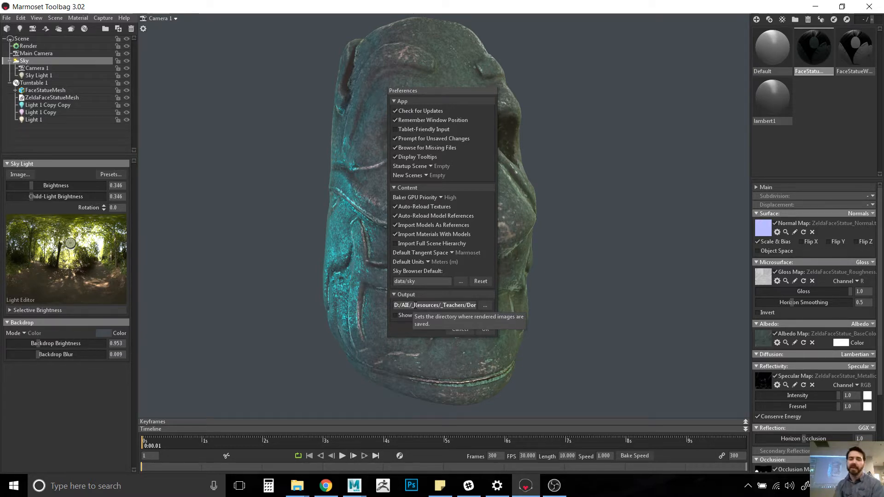
{"action": "left_click_drag", "start_coordinate": [427, 305], "coordinate": [507, 305]}
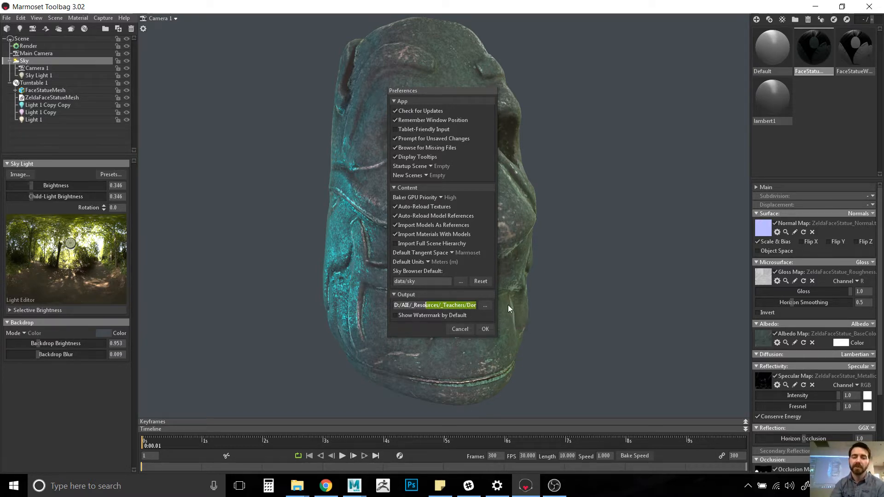
{"action": "left_click", "coordinate": [419, 305]}
{"action": "left_click_drag", "start_coordinate": [419, 305], "coordinate": [543, 308]}
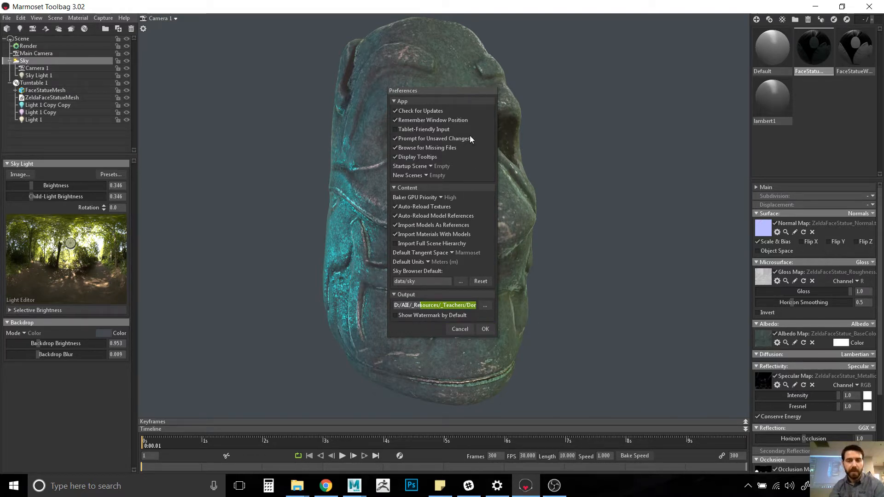
{"action": "left_click", "coordinate": [461, 330]}
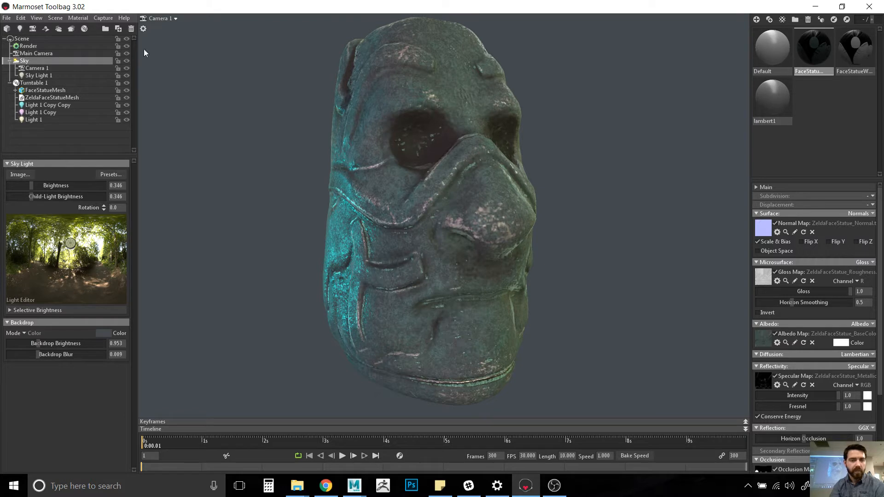
Step: In the capture settings, set the image format to TGA and enable image transparency
{"action": "left_click", "coordinate": [54, 19]}
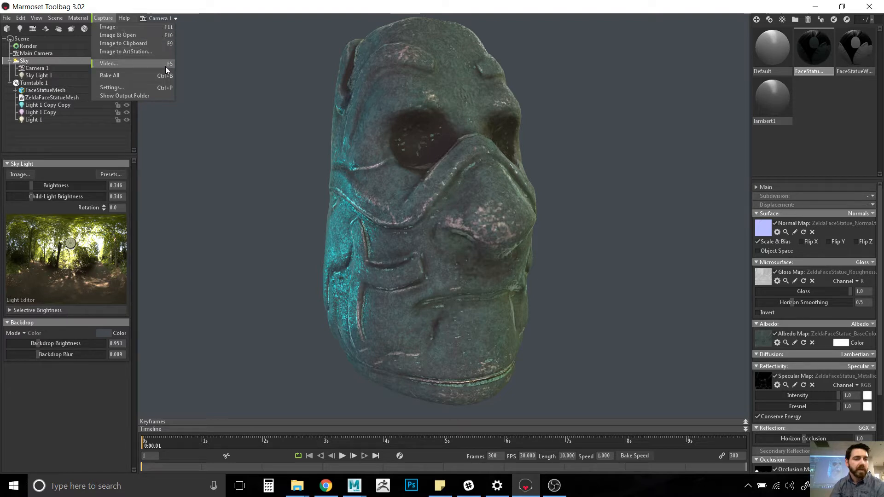
{"action": "left_click", "coordinate": [160, 87]}
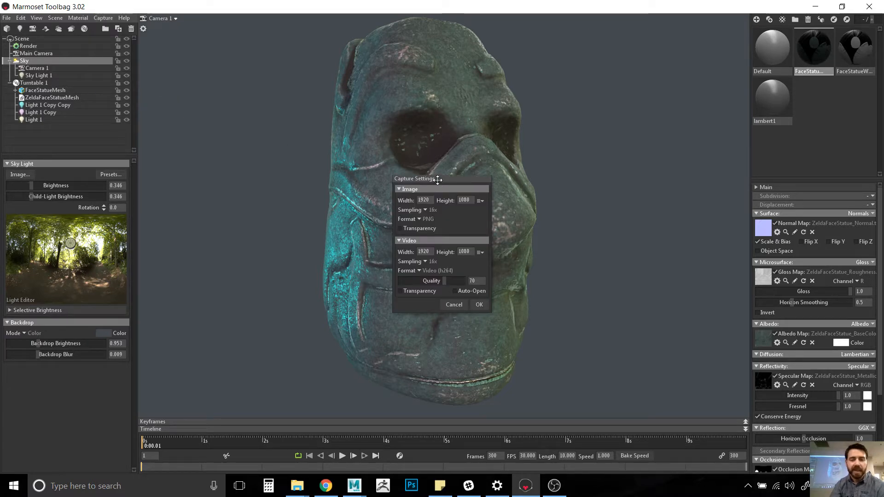
{"action": "left_click_drag", "start_coordinate": [438, 180], "coordinate": [455, 140]}
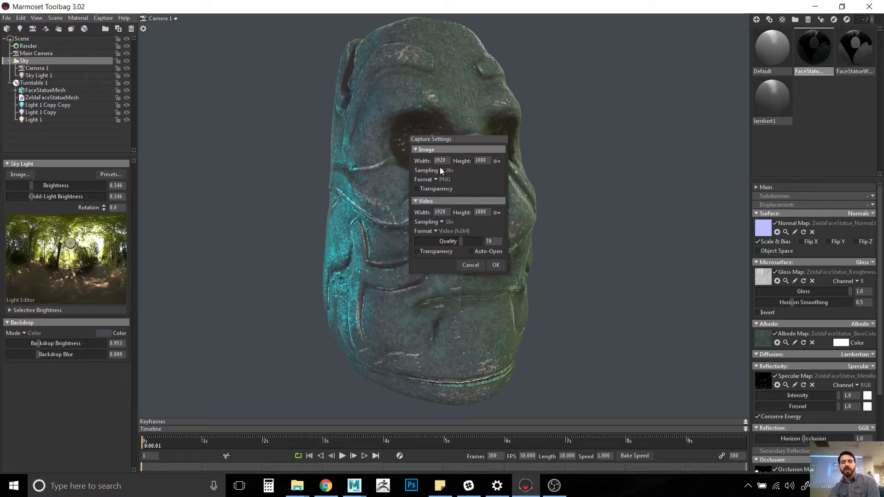
{"action": "left_click", "coordinate": [441, 160]}
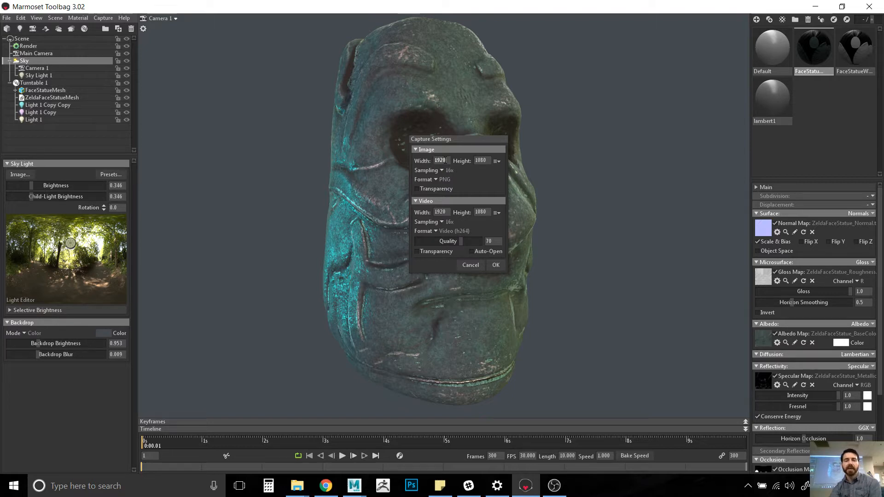
{"action": "left_click", "coordinate": [485, 160]}
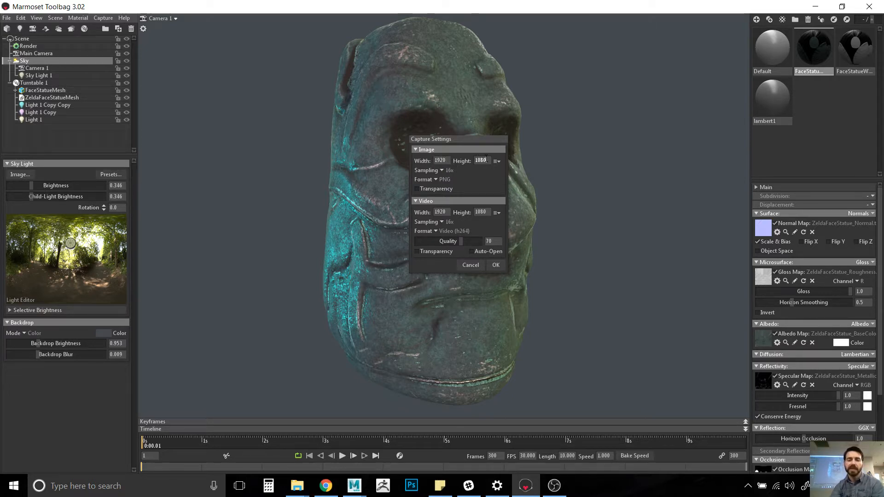
{"action": "left_click", "coordinate": [434, 179]}
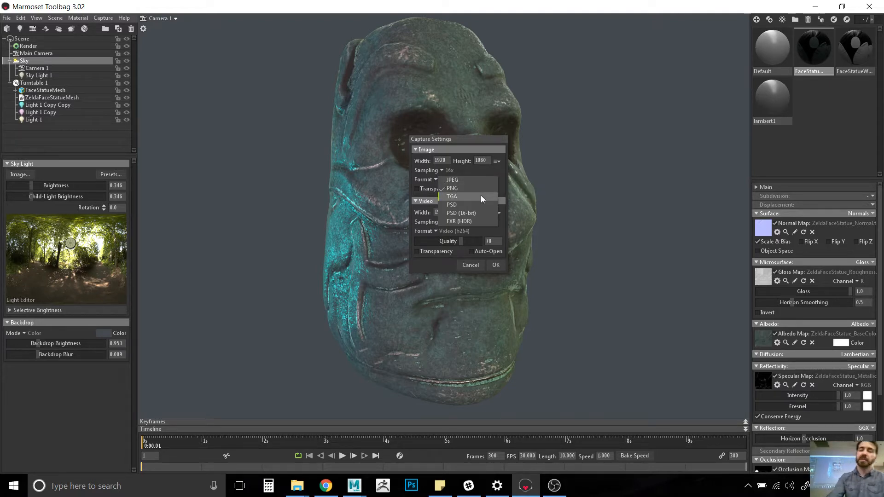
{"action": "left_click", "coordinate": [481, 196]}
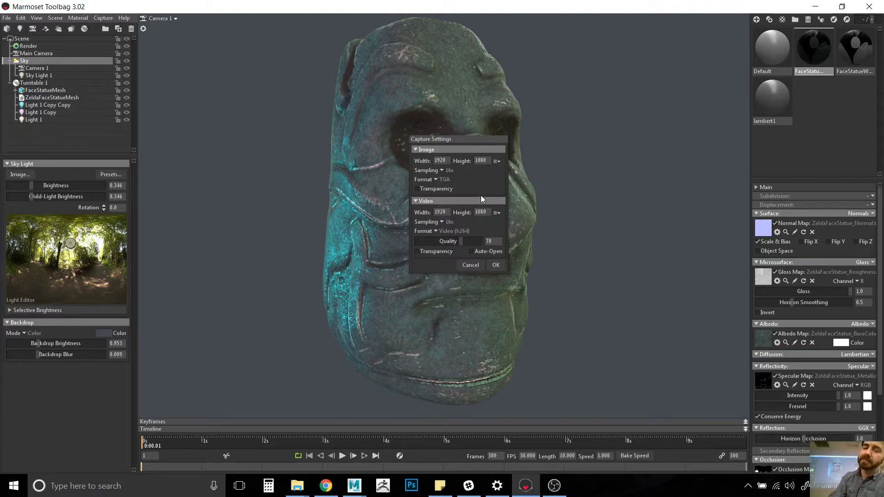
{"action": "left_click", "coordinate": [427, 189]}
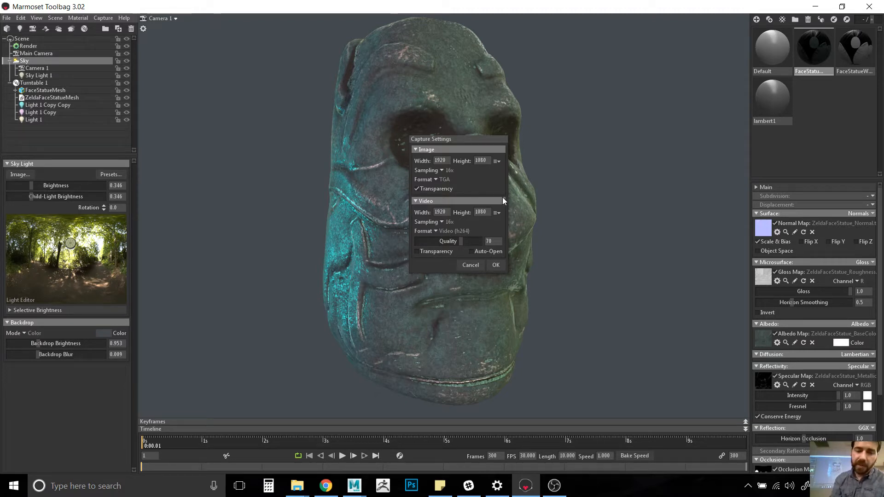
Step: Accept the capture settings with Video (h264) kept as the video format, and capture a still image of the statue
{"action": "left_click", "coordinate": [435, 231]}
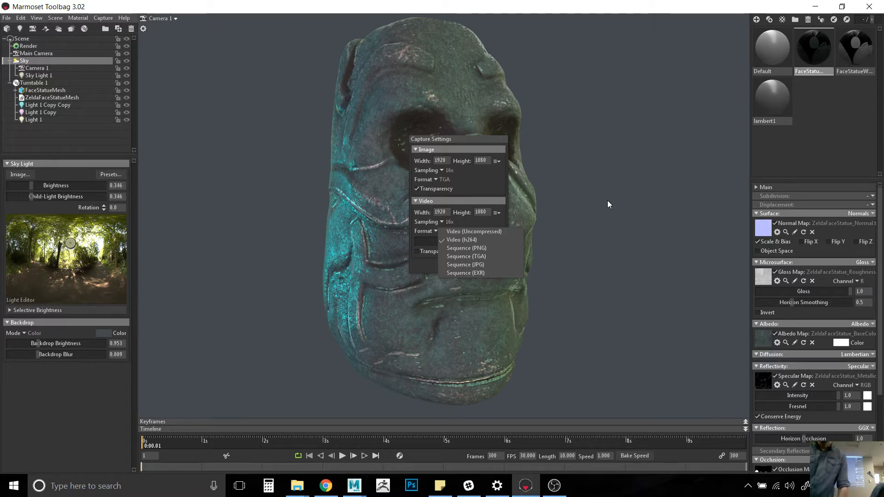
{"action": "left_click", "coordinate": [467, 139]}
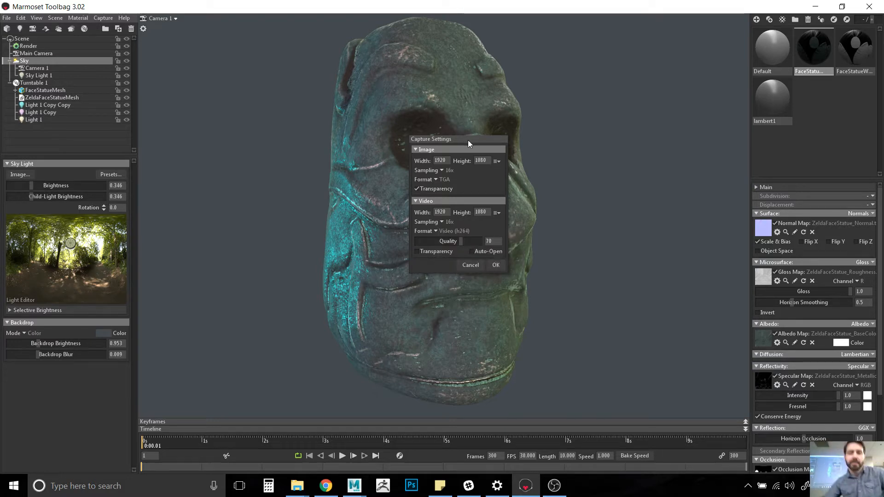
{"action": "left_click", "coordinate": [496, 265]}
{"action": "left_click", "coordinate": [102, 18]}
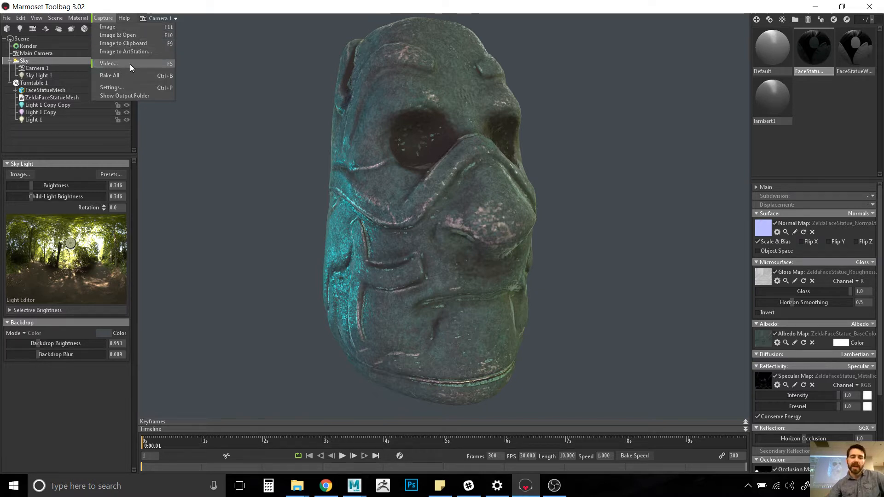
{"action": "left_click", "coordinate": [123, 27]}
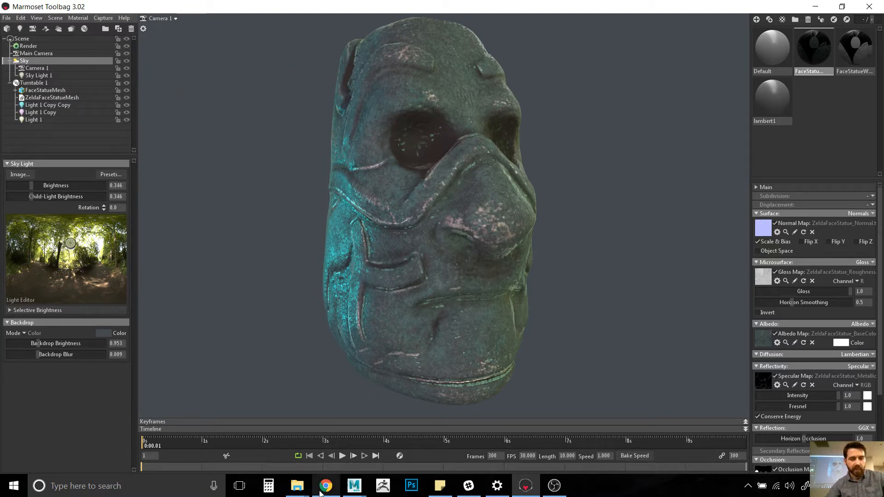
Step: Switch to File Explorer and go up from the WindowsNoEditor screenshots folder to the parent folder that contains MarmosetToolbag
{"action": "mouse_move", "coordinate": [308, 486]}
{"action": "left_click", "coordinate": [397, 435]}
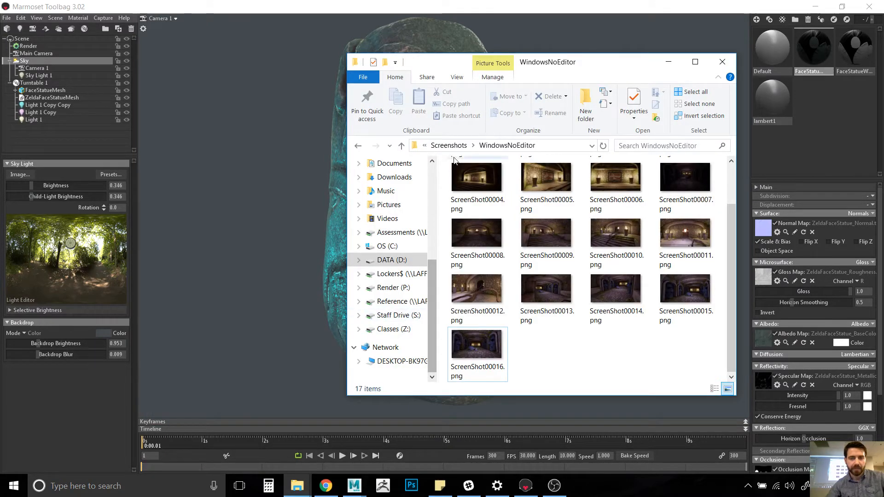
{"action": "left_click", "coordinate": [455, 147]}
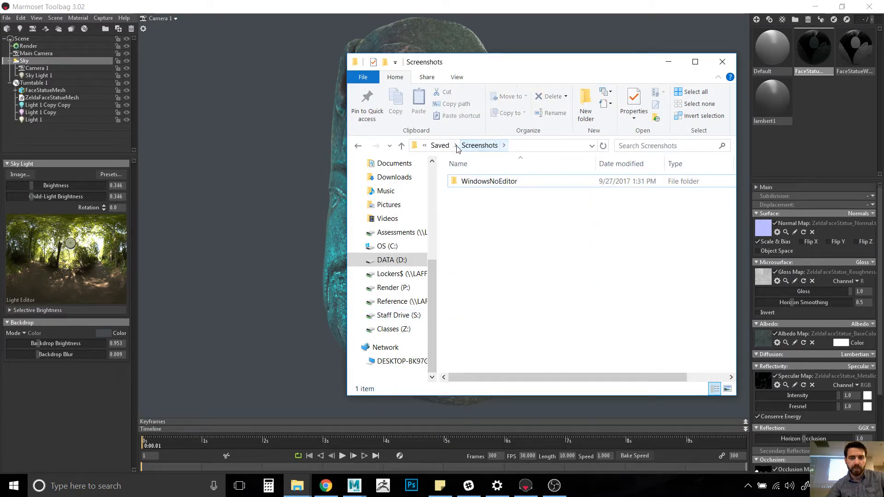
{"action": "left_click", "coordinate": [441, 146]}
{"action": "left_click", "coordinate": [444, 146]}
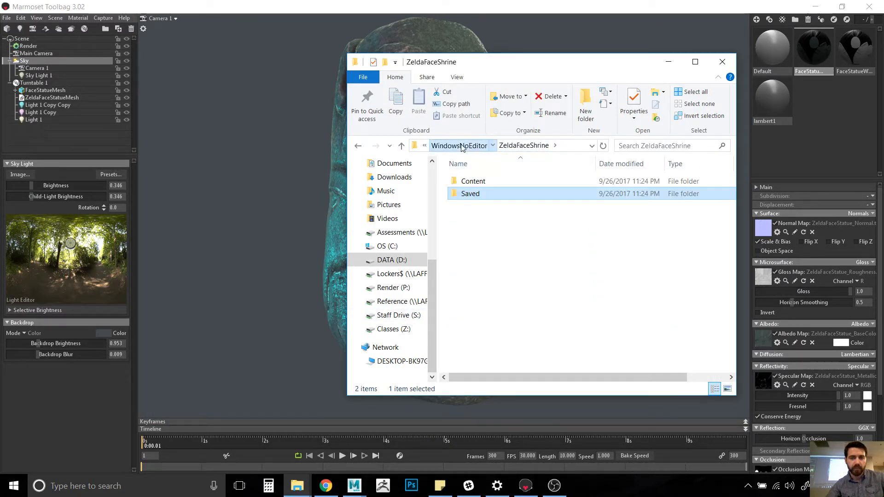
{"action": "left_click", "coordinate": [456, 147]}
{"action": "left_click", "coordinate": [457, 146]}
{"action": "left_click", "coordinate": [456, 146]}
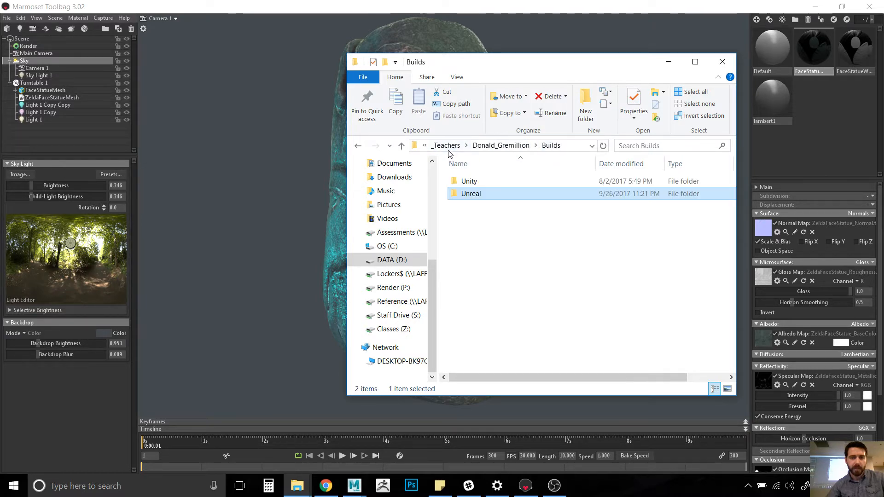
{"action": "left_click", "coordinate": [456, 146]}
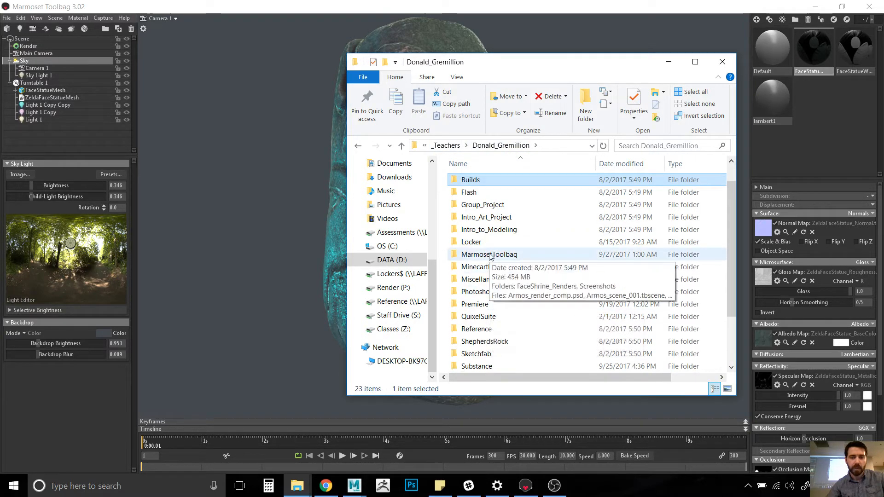
Step: Open the MarmosetToolbag folder's Screenshots subfolder and open the captured image screenshot012.tga in Photoshop
{"action": "double_click", "coordinate": [488, 261]}
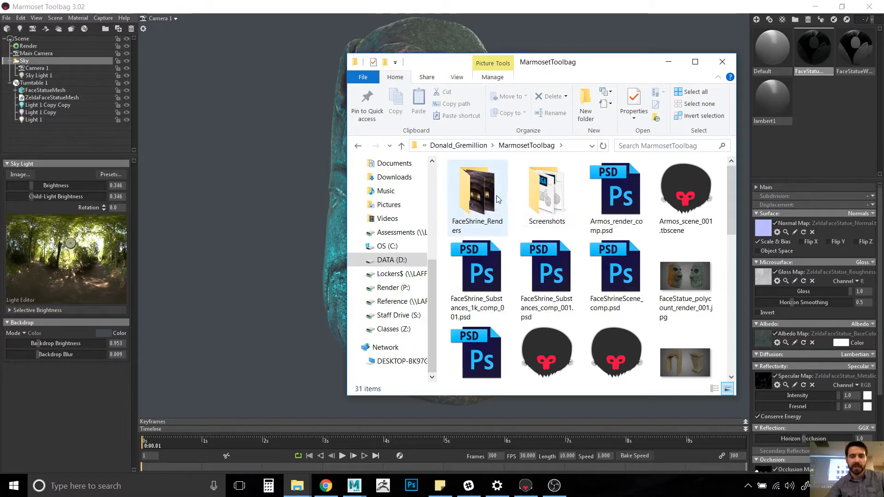
{"action": "double_click", "coordinate": [541, 199]}
{"action": "scroll", "coordinate": [586, 266], "scroll_direction": "down", "scroll_amount": 5}
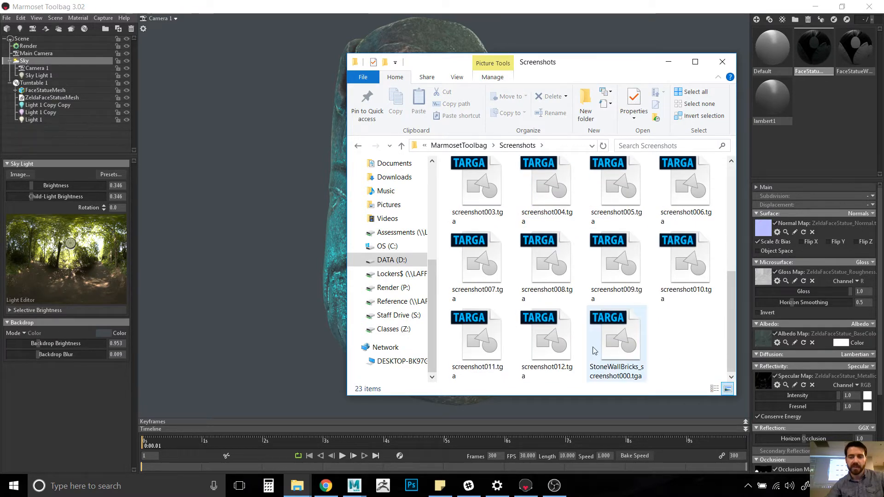
{"action": "left_click", "coordinate": [567, 348]}
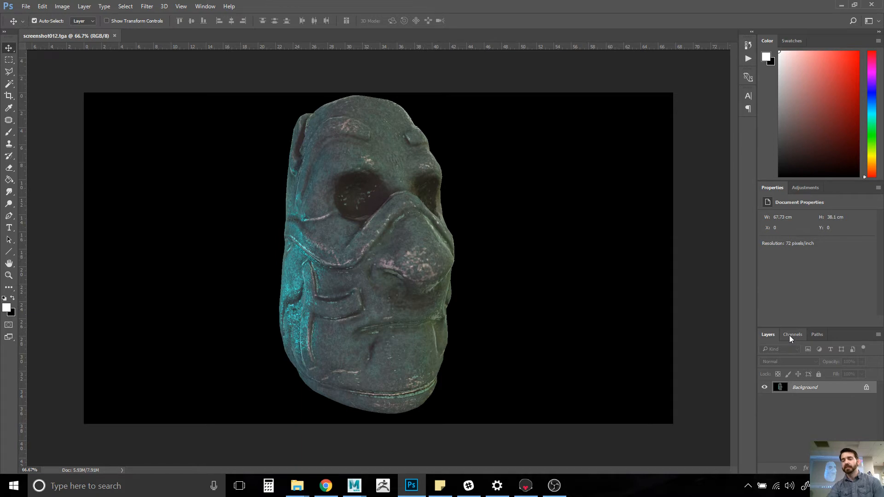
Step: Display the image's Alpha 1 channel on its own and load it as a selection
{"action": "left_click", "coordinate": [789, 336]}
{"action": "left_click", "coordinate": [794, 394]}
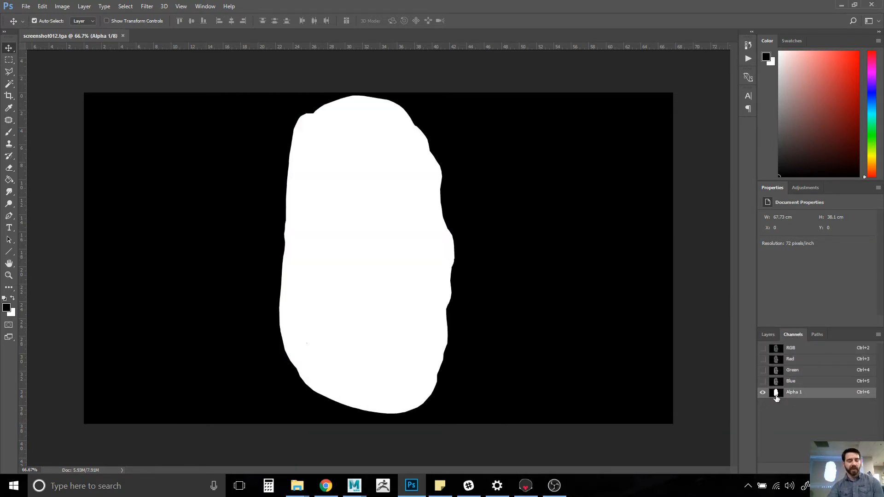
{"action": "left_click", "coordinate": [777, 394], "text": "ctrl"}
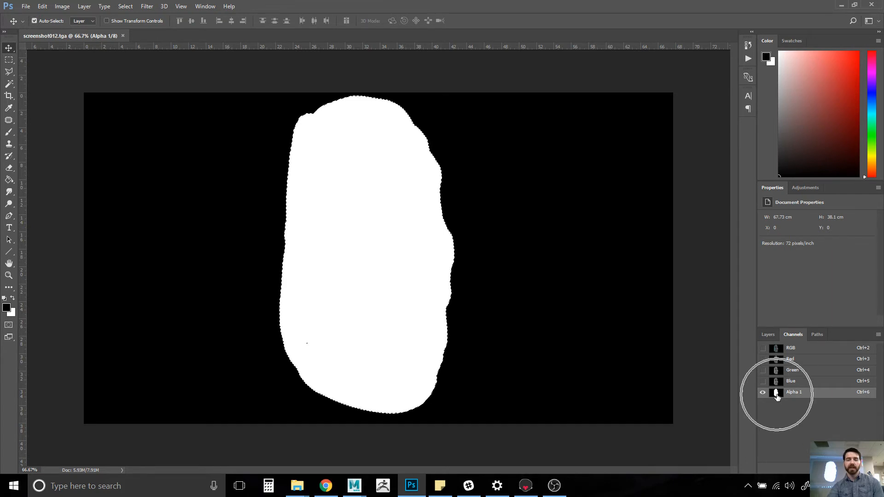
{"action": "right_click", "coordinate": [777, 395]}
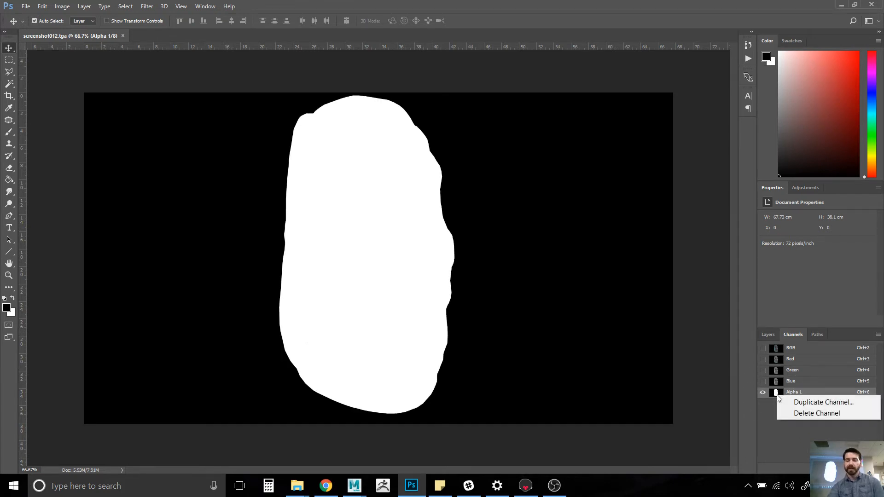
{"action": "left_click", "coordinate": [769, 394]}
{"action": "right_click", "coordinate": [804, 393]}
{"action": "left_click", "coordinate": [774, 394]}
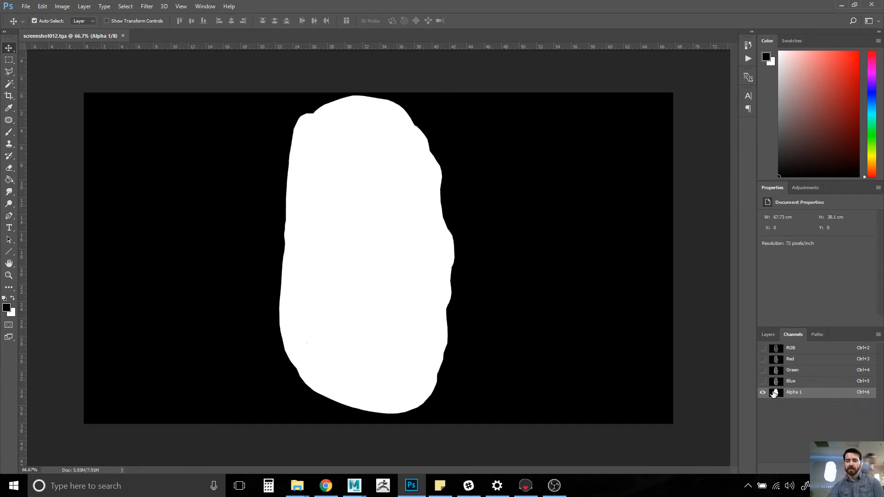
{"action": "right_click", "coordinate": [775, 393]}
{"action": "left_click", "coordinate": [773, 392]}
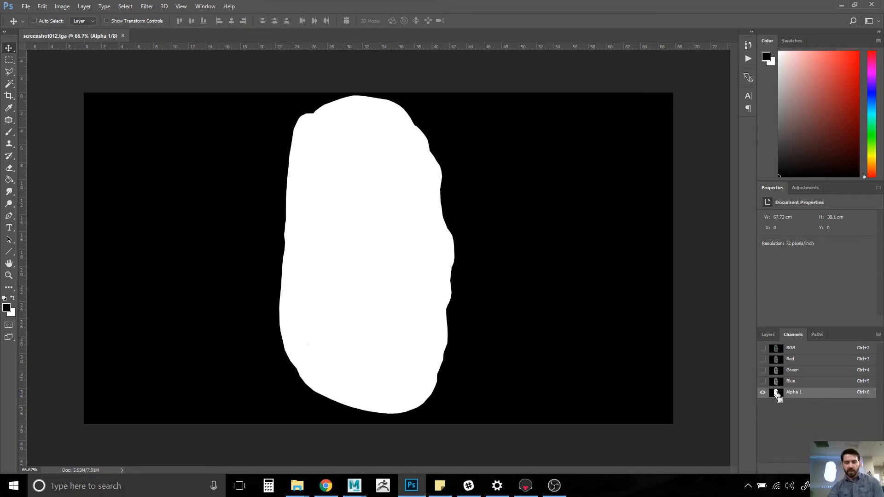
Step: Using the Alpha 1 channel as the selection, copy the statue from the RGB image onto a new layer and hide the Background layer
{"action": "left_click", "coordinate": [777, 394], "text": "ctrl"}
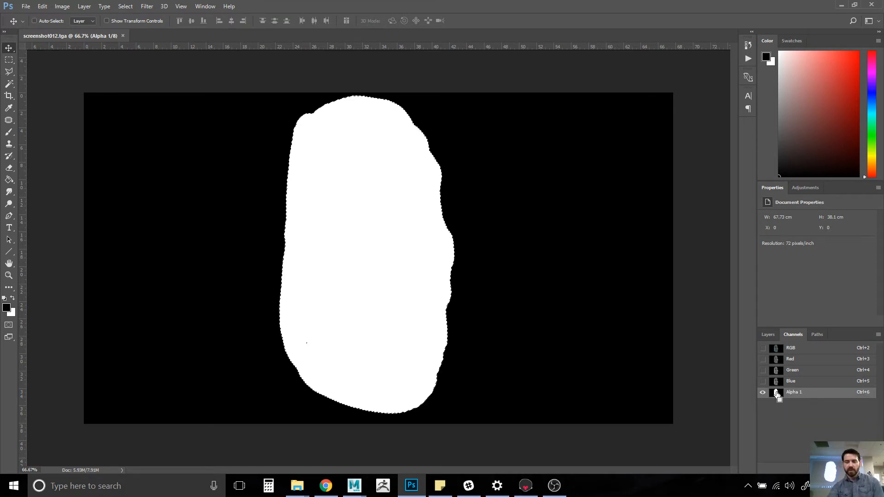
{"action": "key", "text": "ctrl+2"}
{"action": "left_click", "coordinate": [771, 336]}
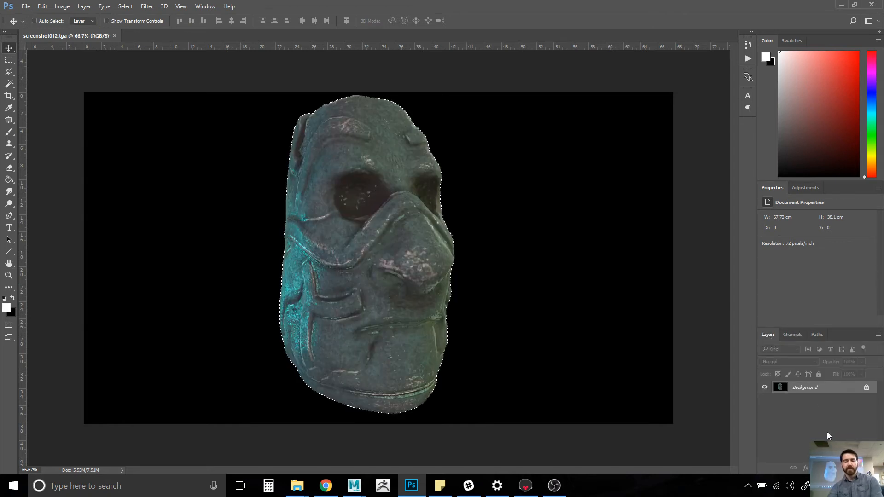
{"action": "key", "text": "ctrl+j"}
{"action": "left_click", "coordinate": [765, 399]}
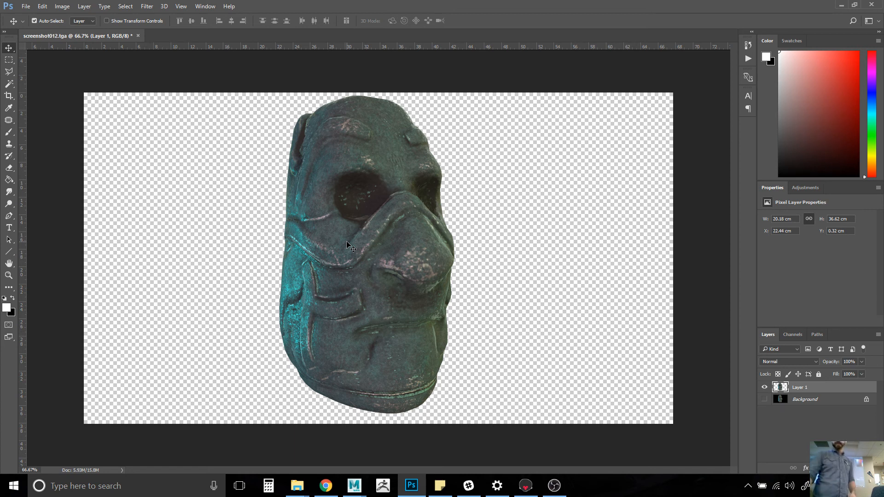
Step: Minimize Photoshop, the Screenshots folder window and Marmoset Toolbag to return to the desktop
{"action": "left_click", "coordinate": [846, 6]}
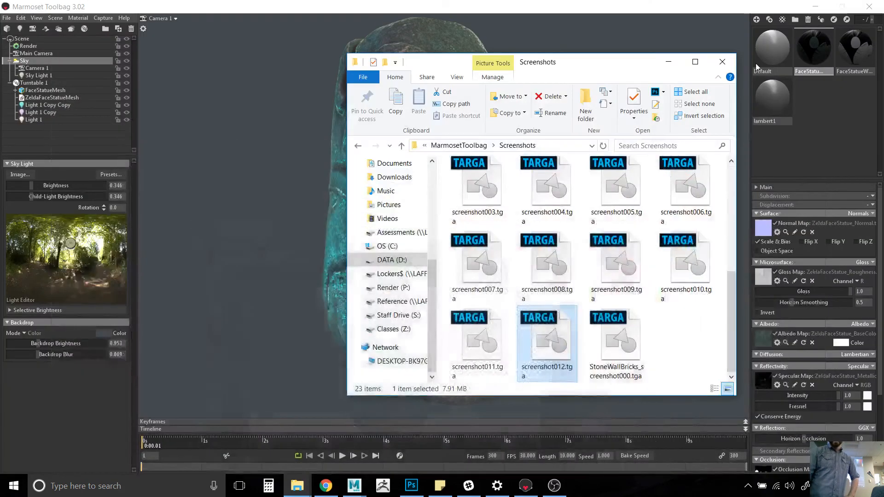
{"action": "left_click", "coordinate": [668, 62]}
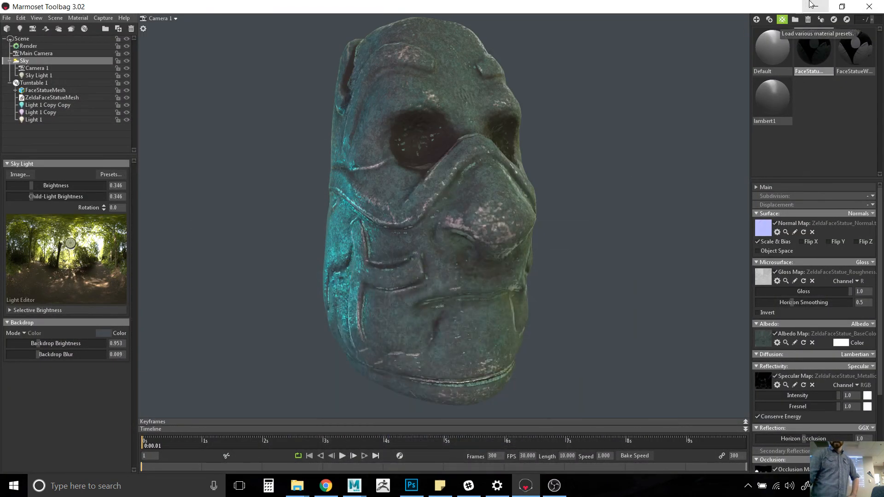
{"action": "left_click", "coordinate": [811, 5]}
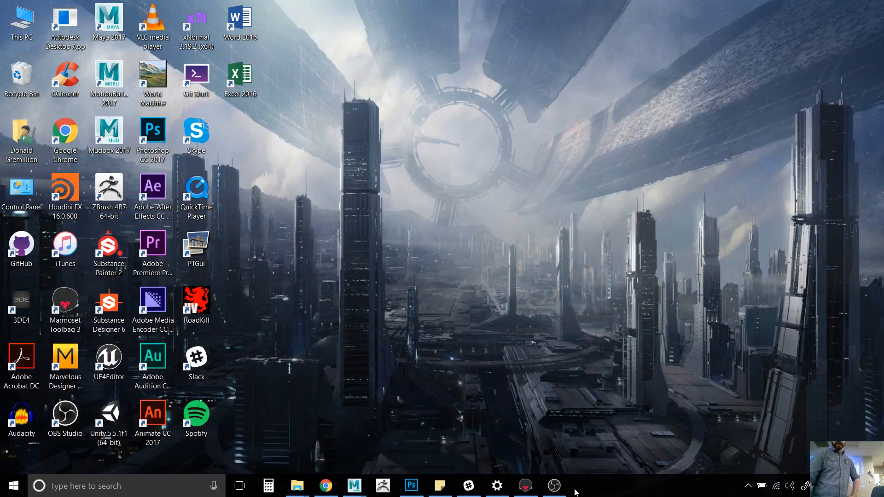